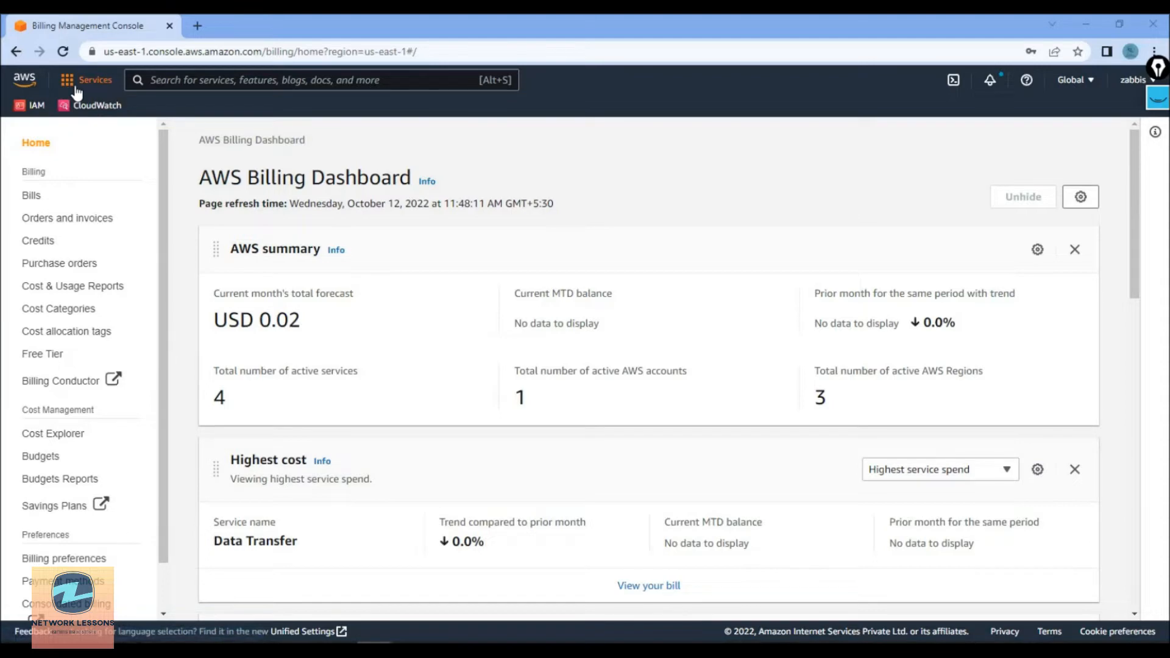
Go to the AWS Console Home and view the list of available regions
click(35, 85)
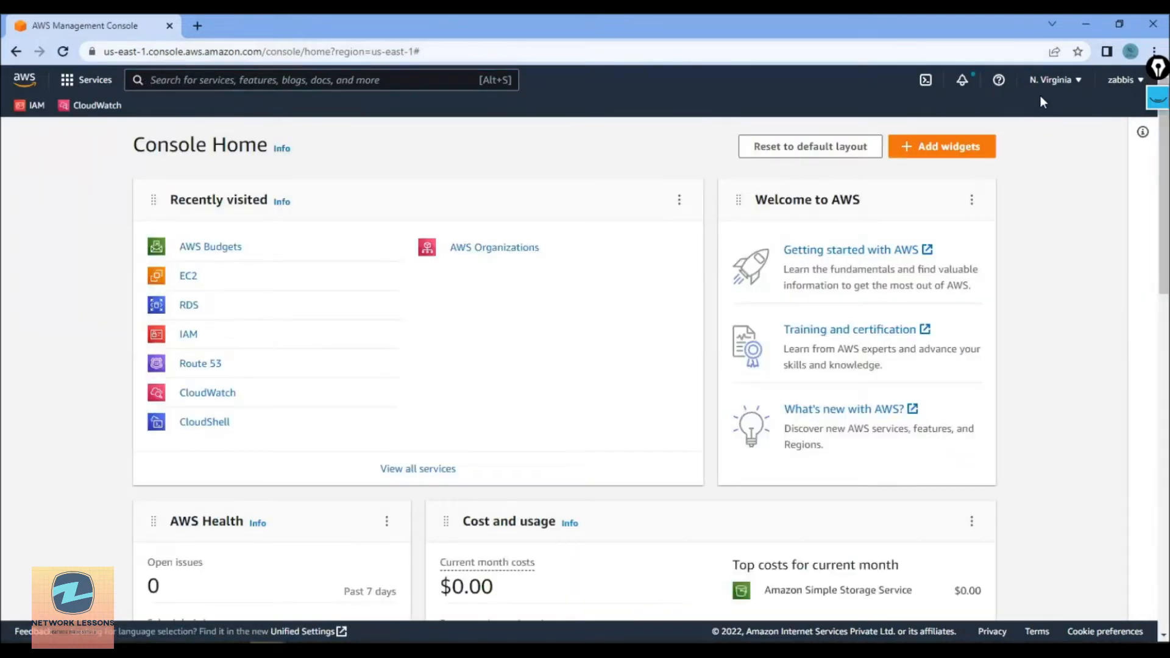
click(1053, 81)
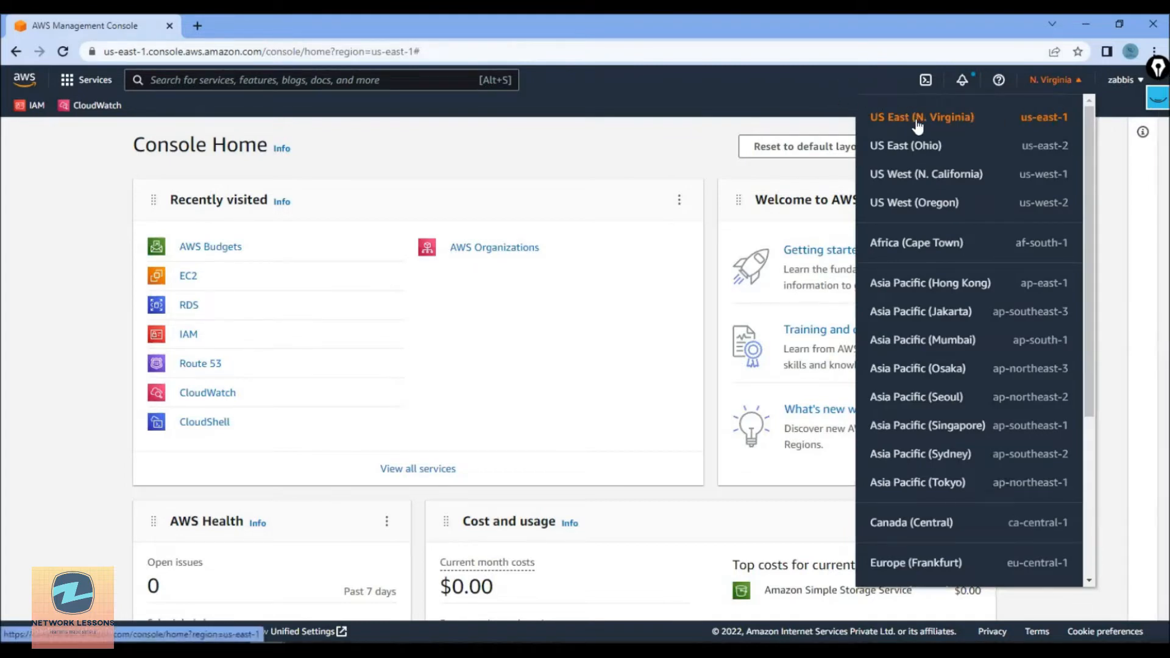
click(744, 85)
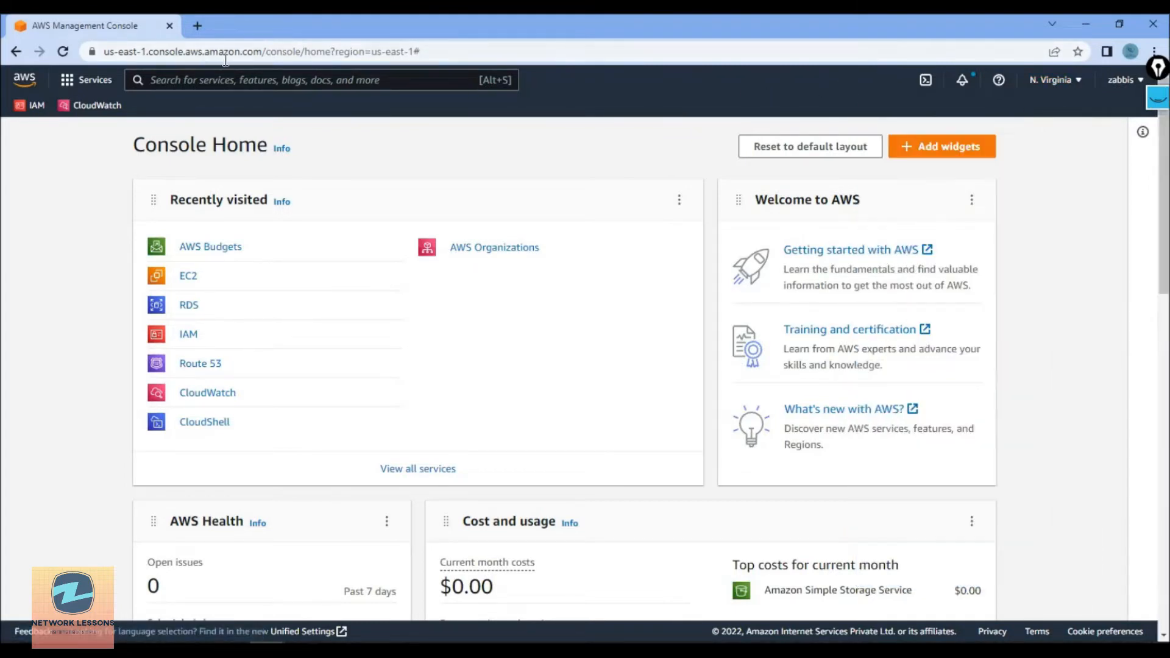
Add EC2 to the favorite services from the recently visited services list
click(75, 93)
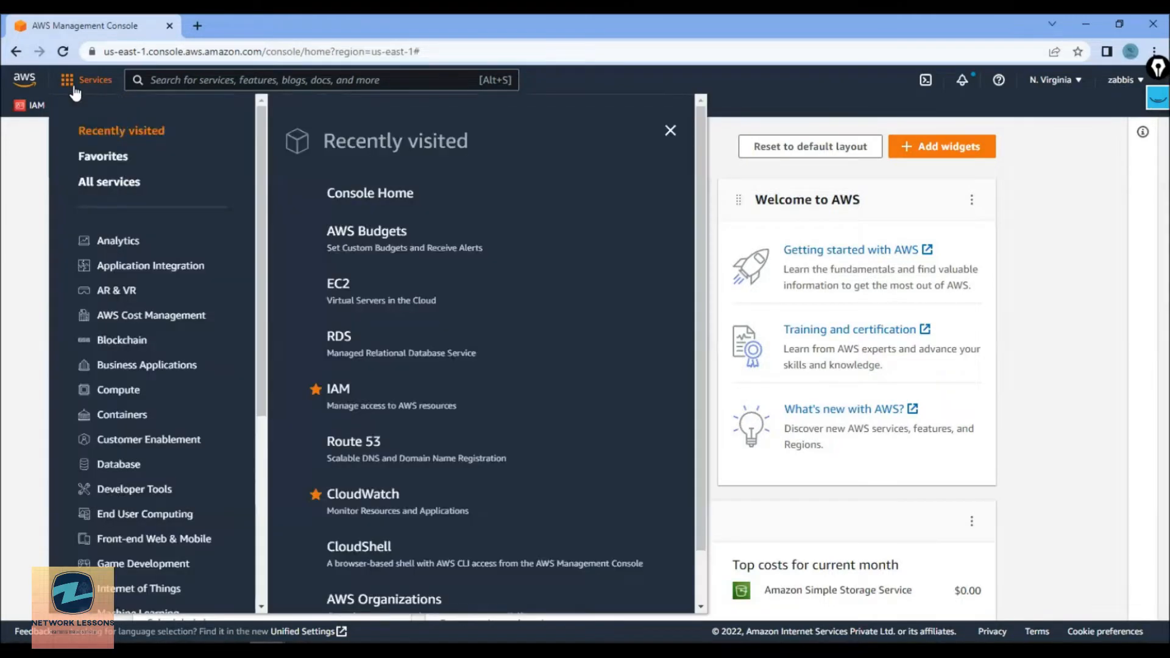
click(316, 284)
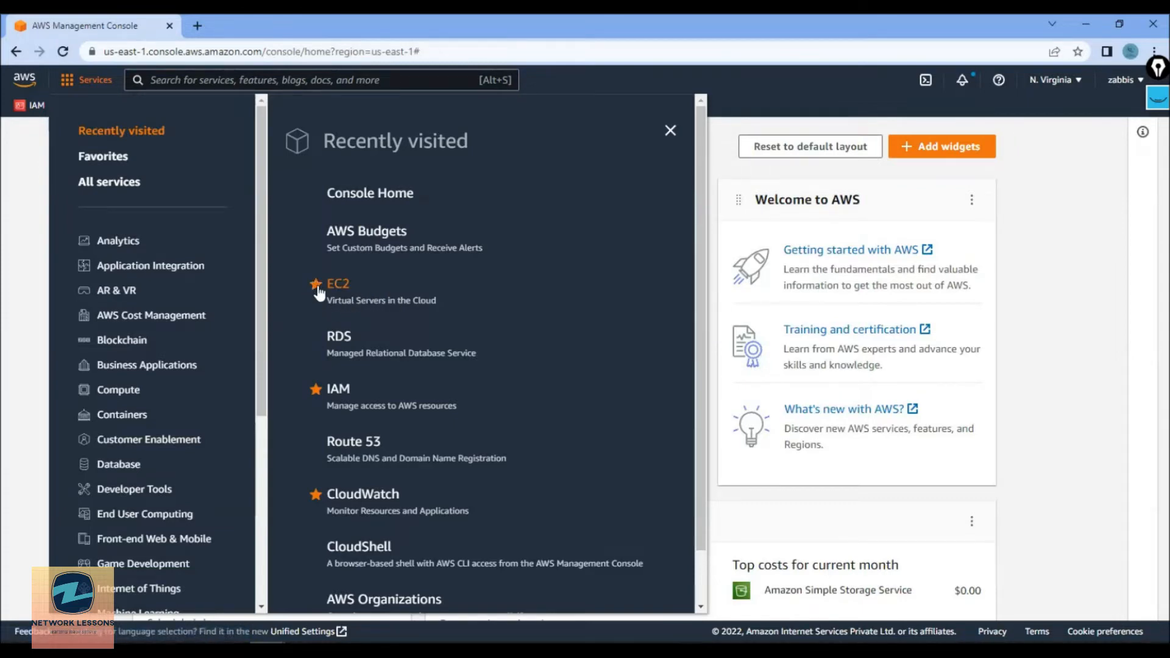
click(43, 163)
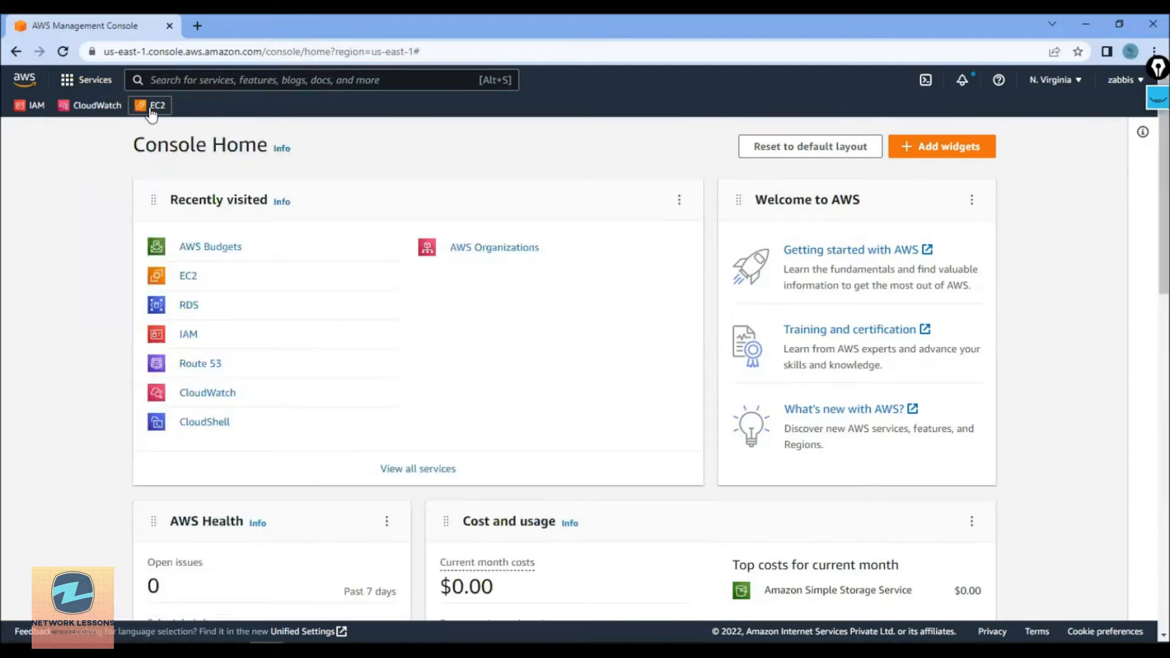
Open the EC2 dashboard in a new browser tab from the favorites and view its list of regions
click(157, 112)
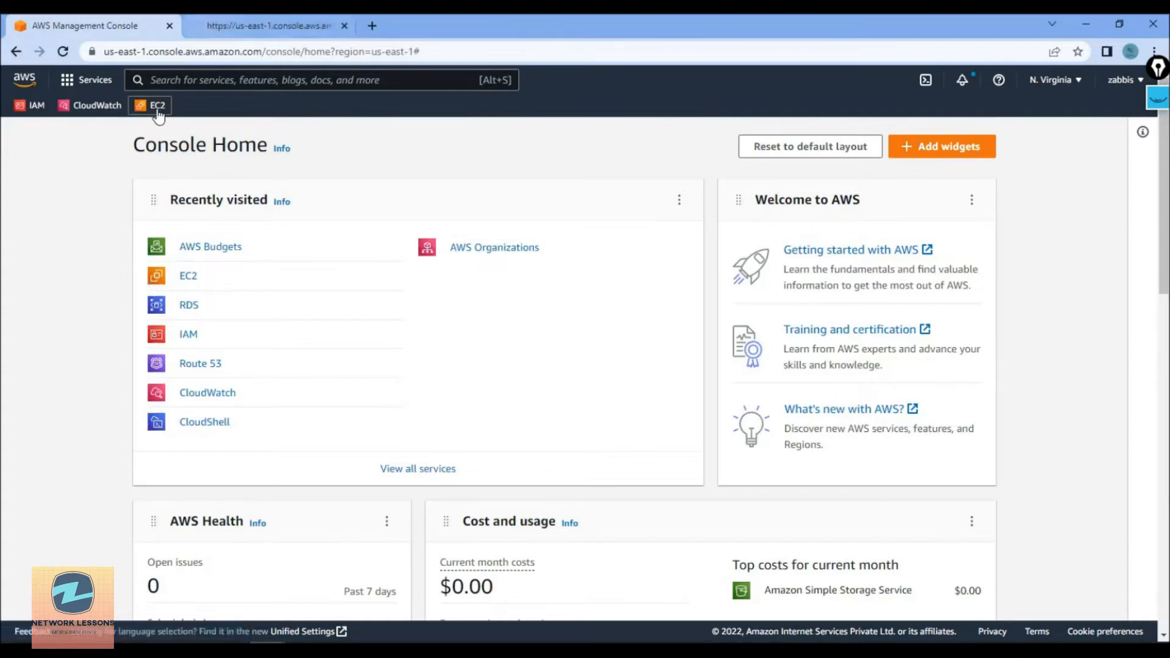
click(210, 26)
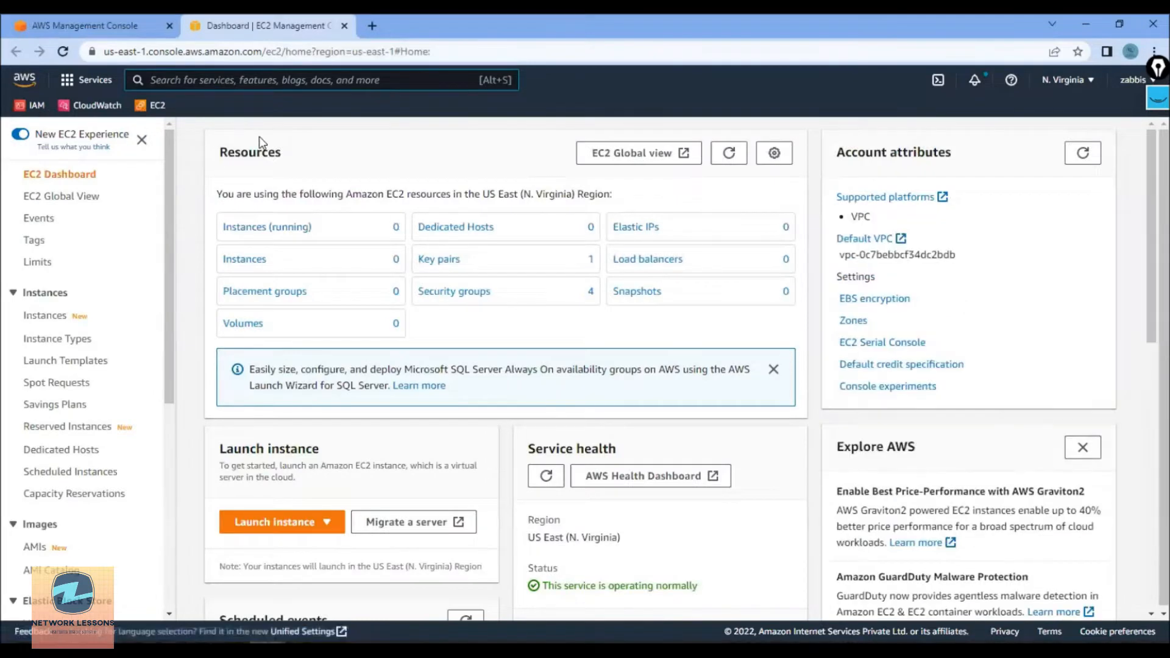
click(101, 25)
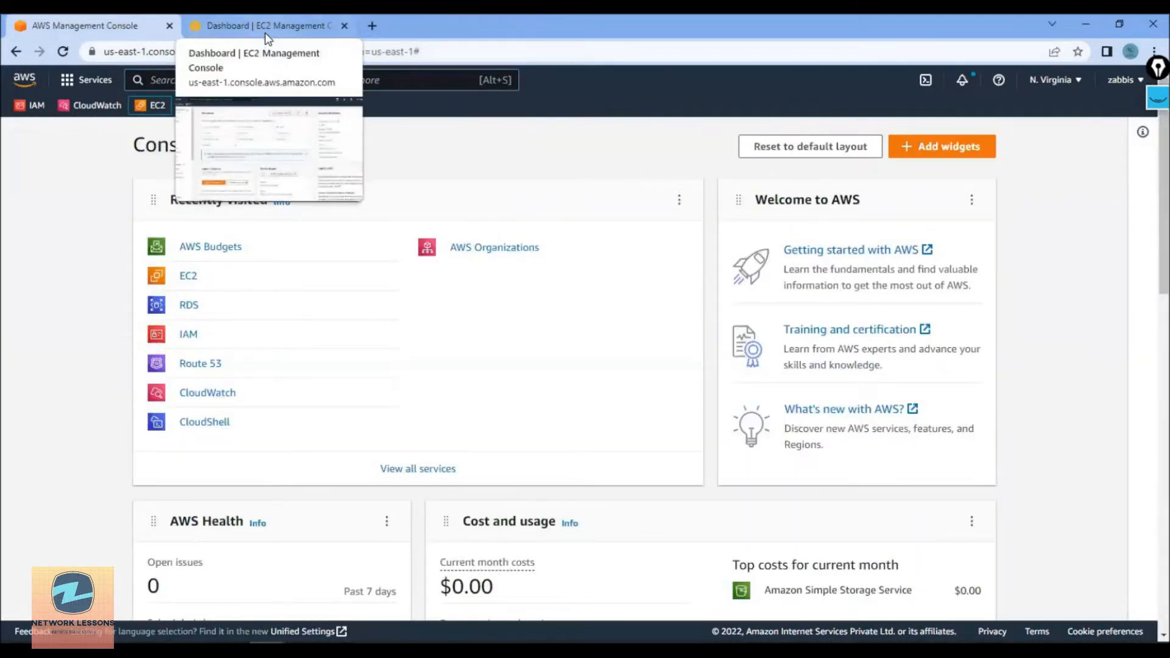
click(267, 26)
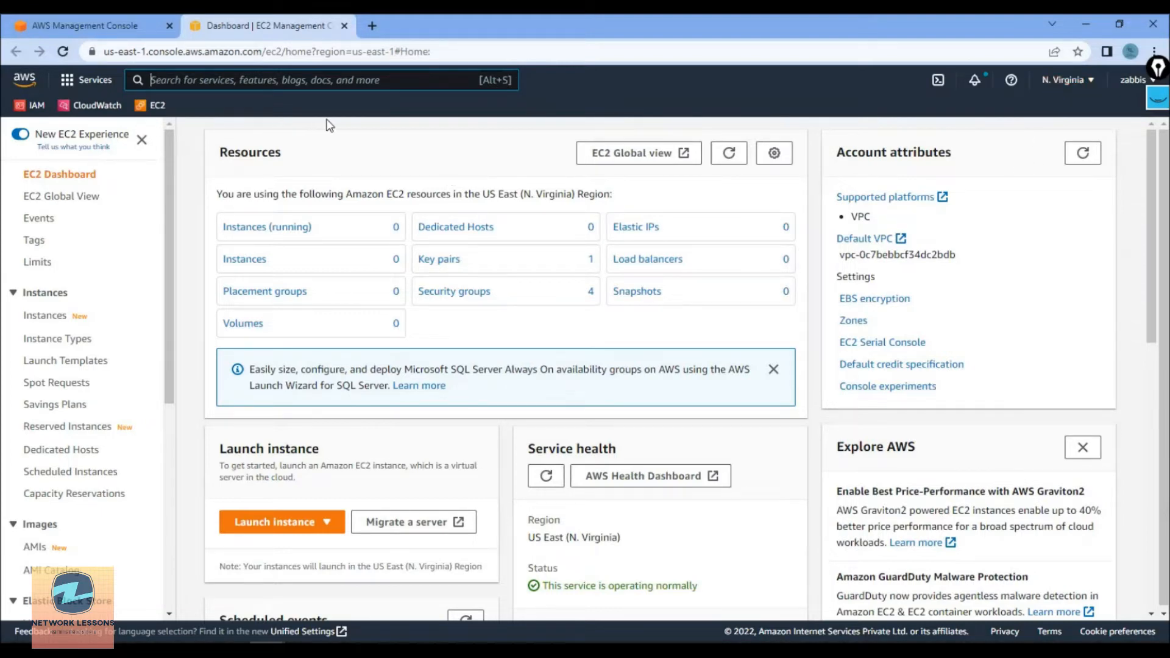
click(1076, 85)
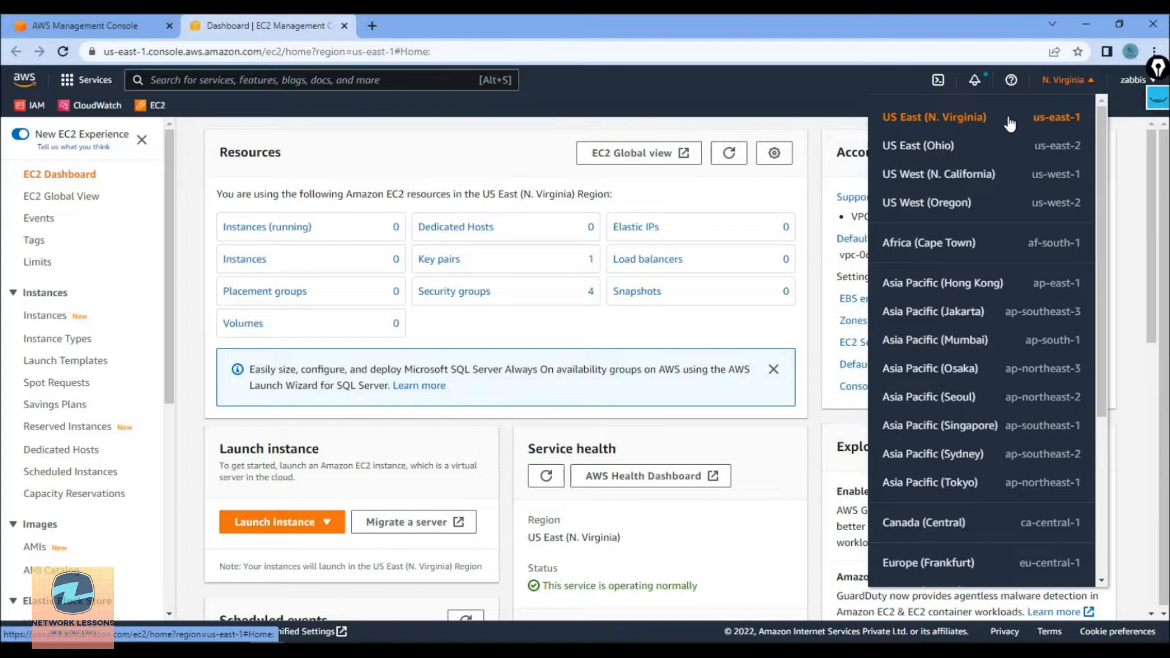
click(637, 82)
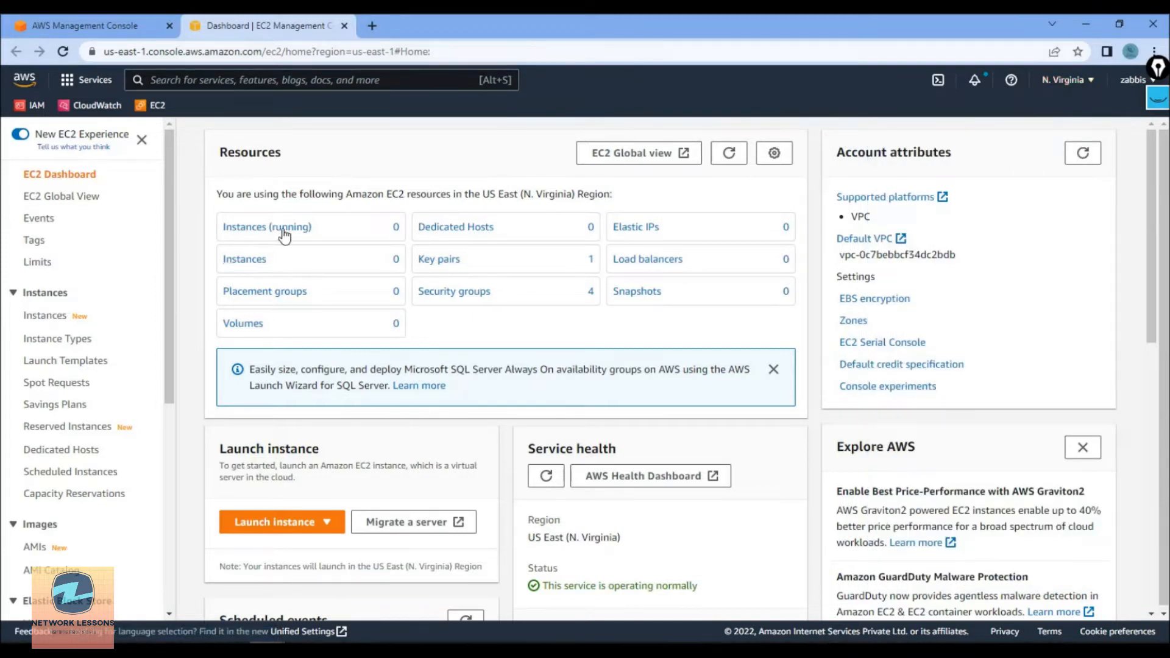
Show the running EC2 instances and start launching a new instance
click(283, 230)
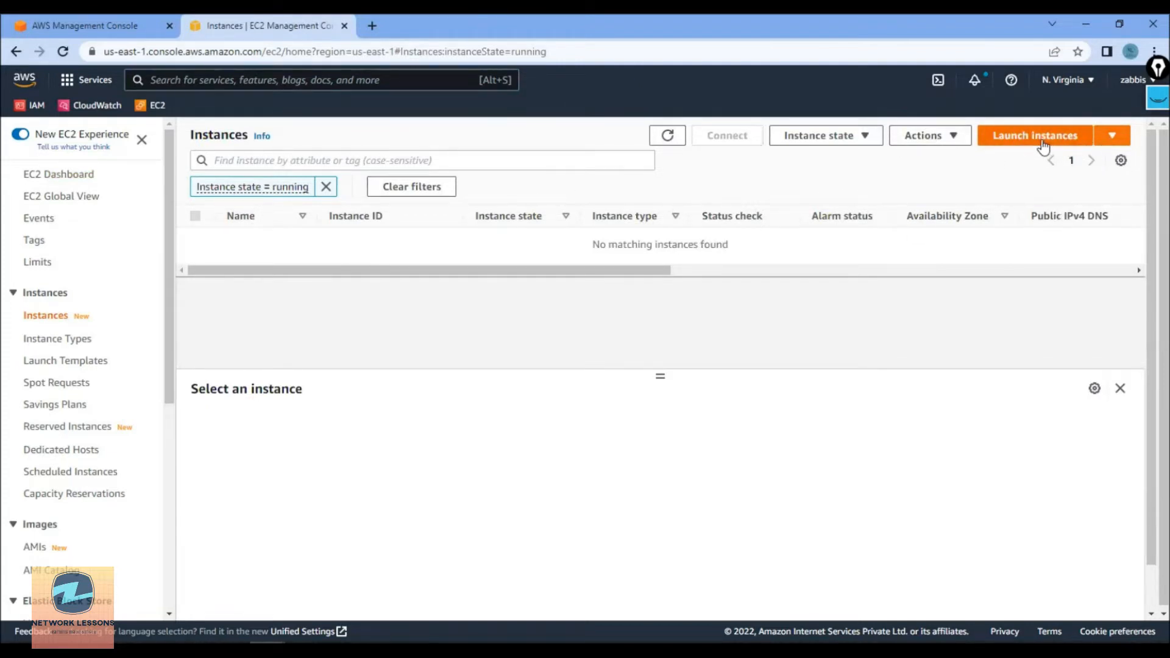
click(1110, 137)
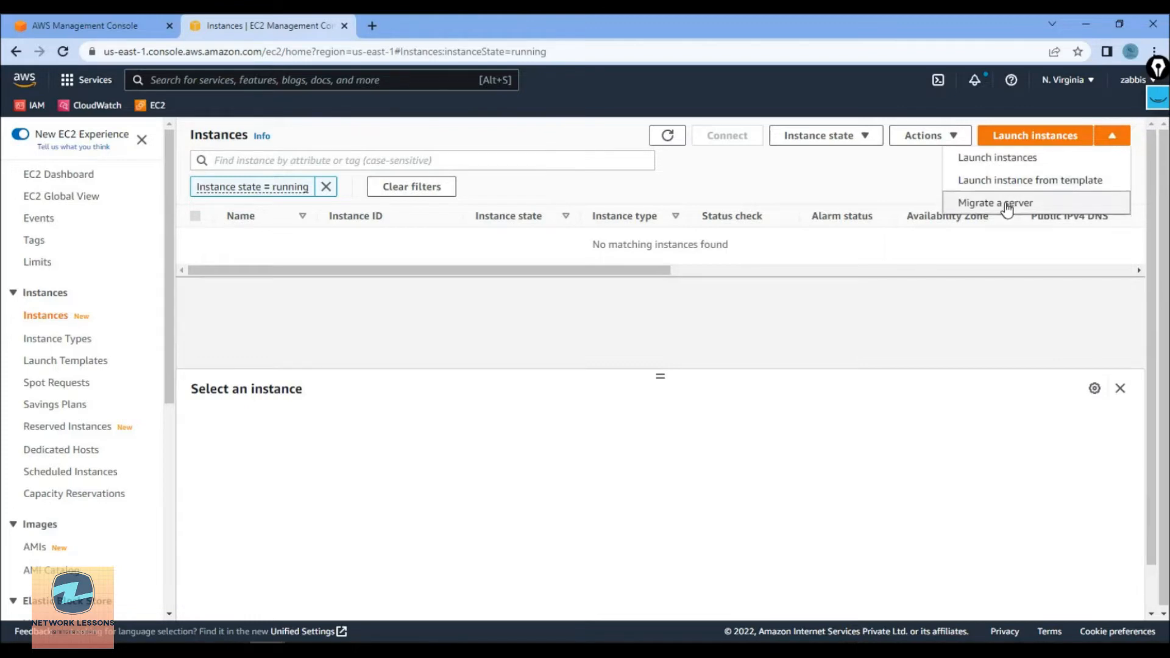
click(988, 165)
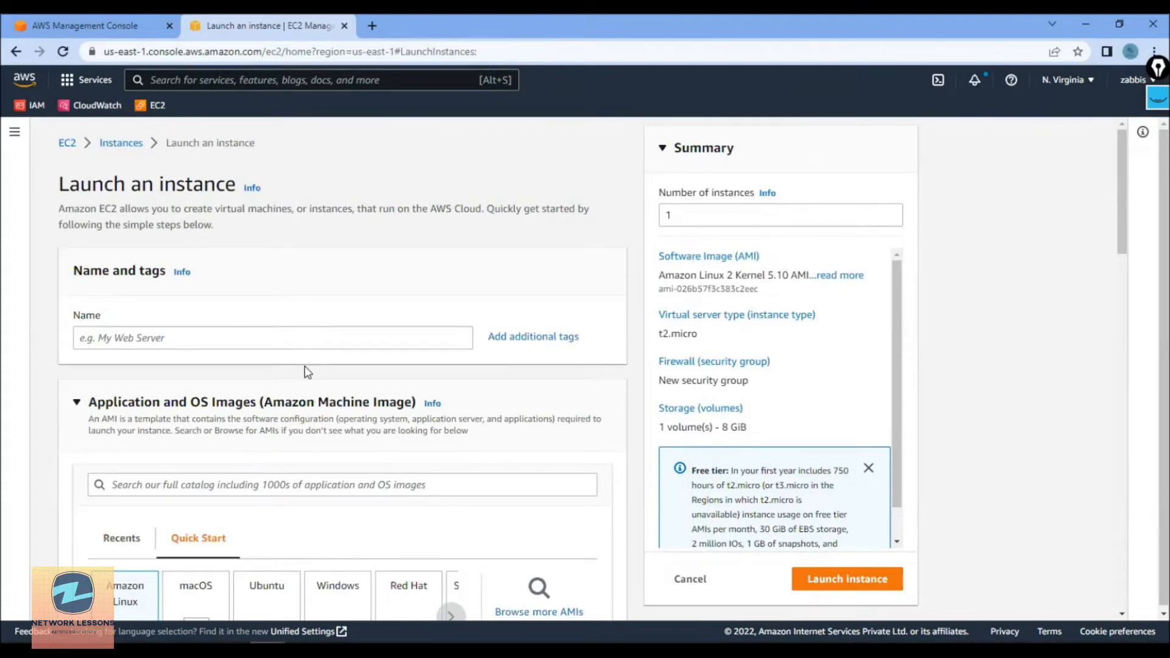
Try 1000000 and 100 as the number of instances, and set it back to 1
click(690, 214)
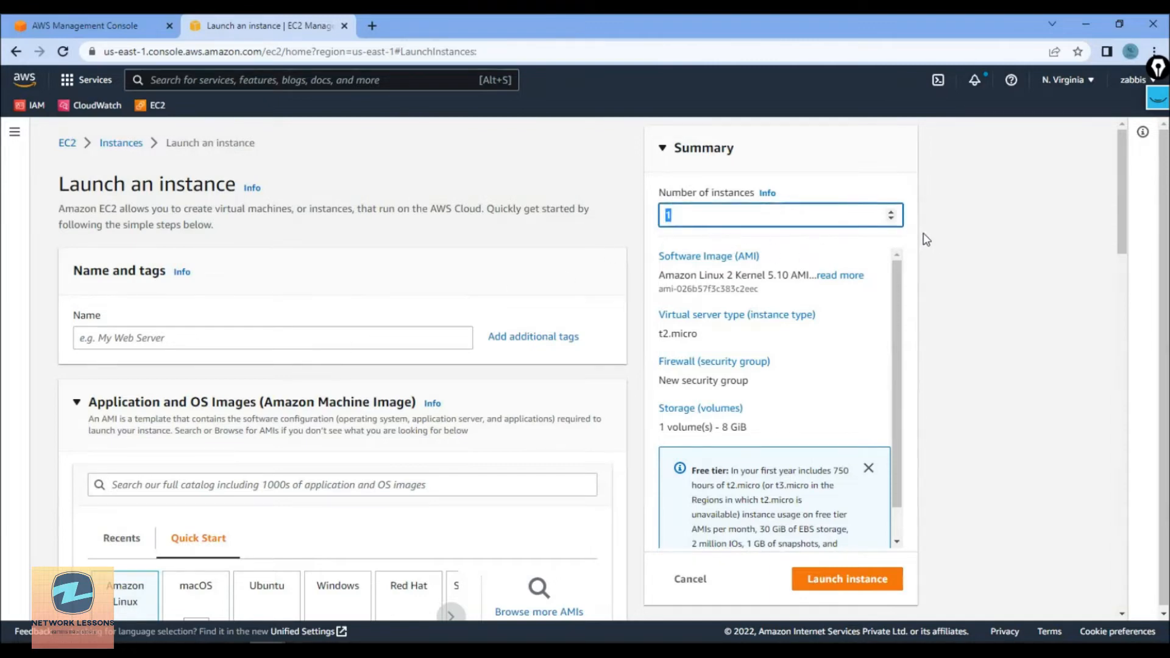
click(937, 221)
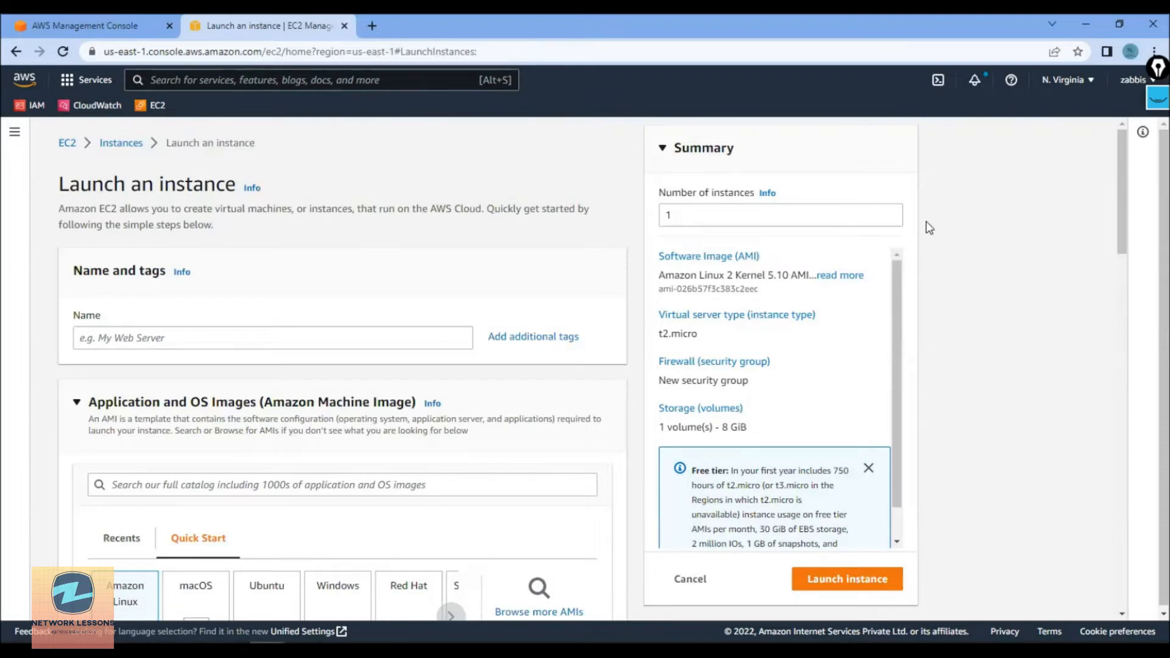
click(891, 213)
click(891, 214)
click(891, 213)
click(891, 213)
click(890, 214)
click(891, 213)
click(891, 213)
drag(778, 218, 613, 218)
text(1000000)
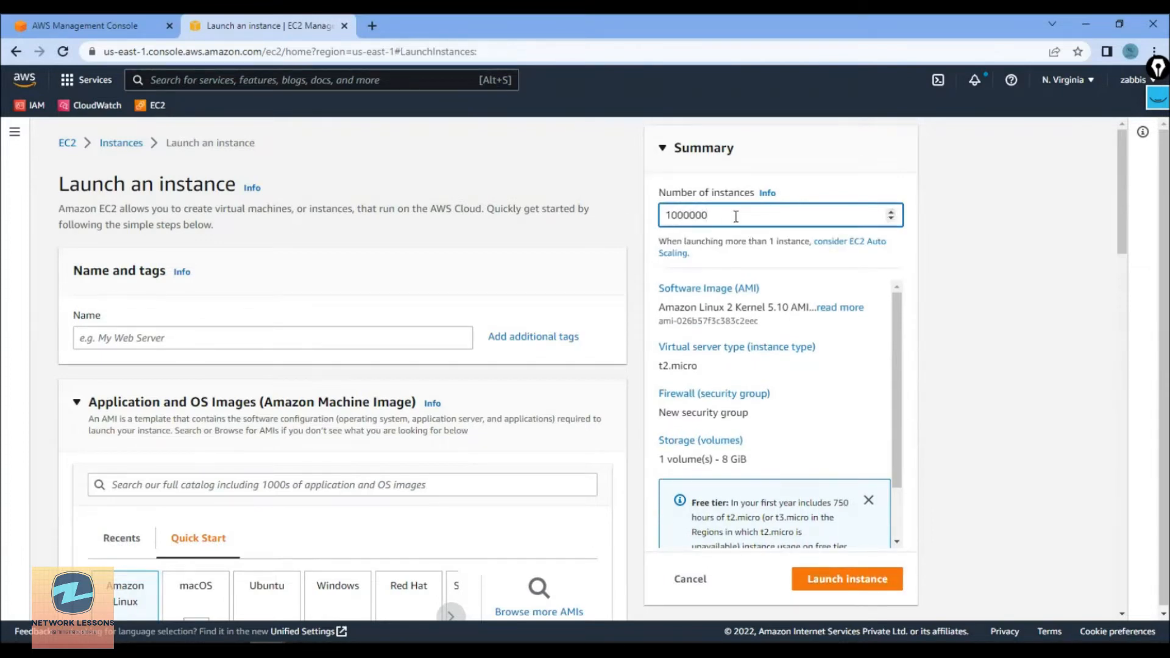
drag(739, 218, 655, 220)
text(100)
drag(702, 220, 649, 217)
text(1)
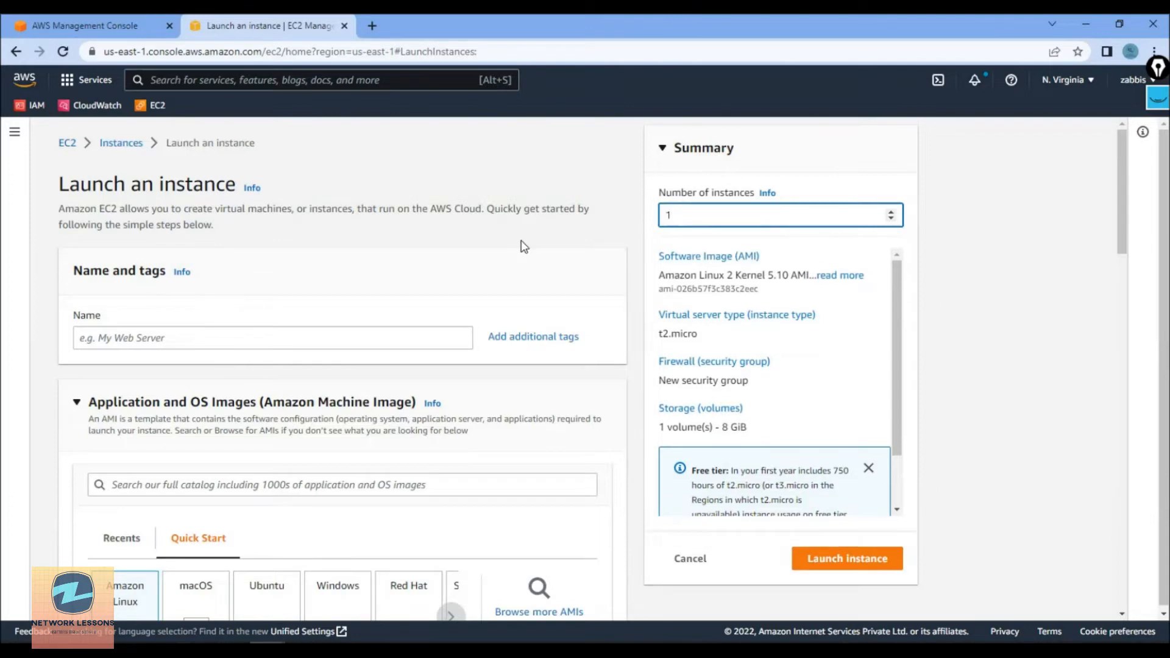
Name the new instance Demo-EC2
click(225, 339)
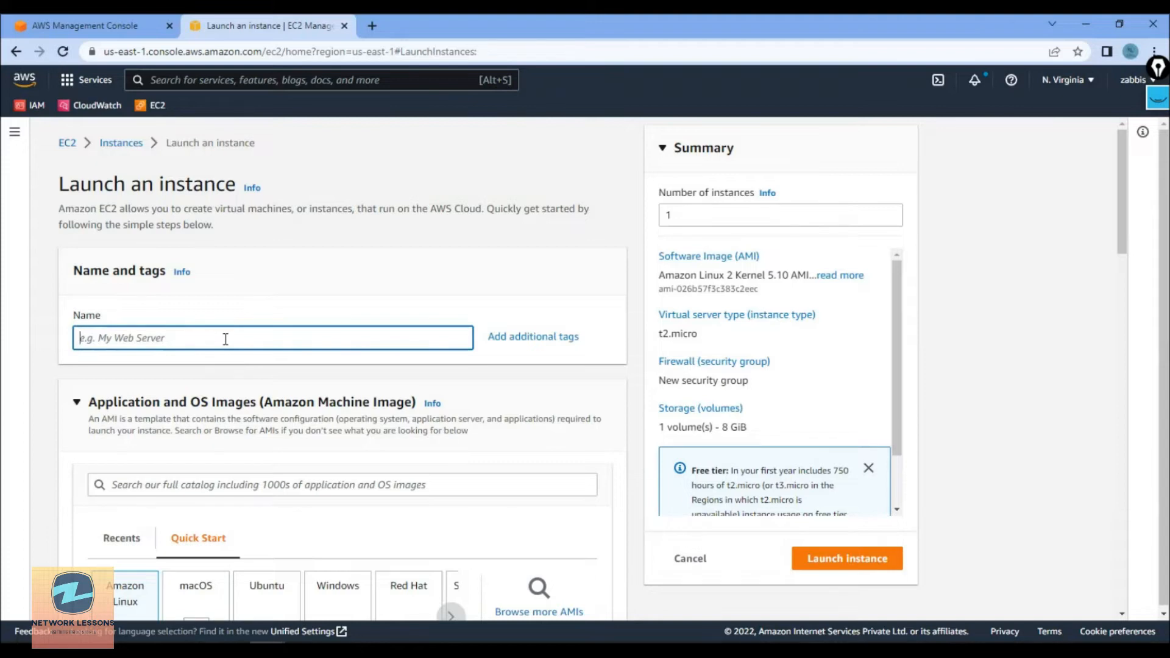
text(De)
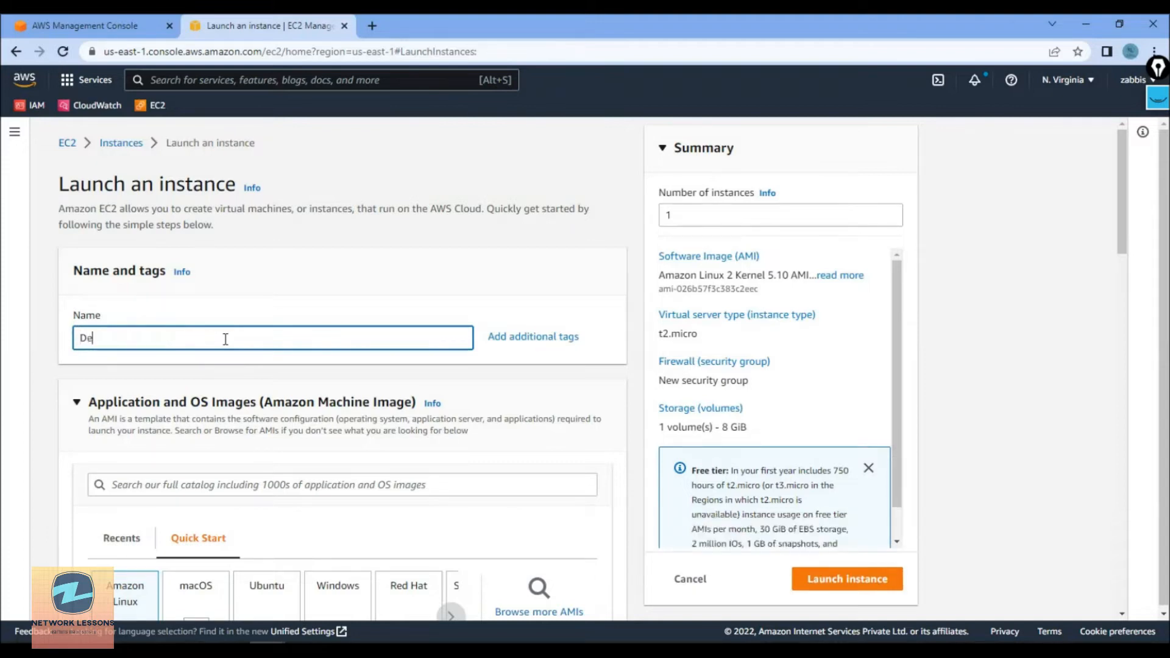
text(mo-EC2)
Examine the quick start operating systems and the Amazon Linux machine images offered for the instance
click(93, 405)
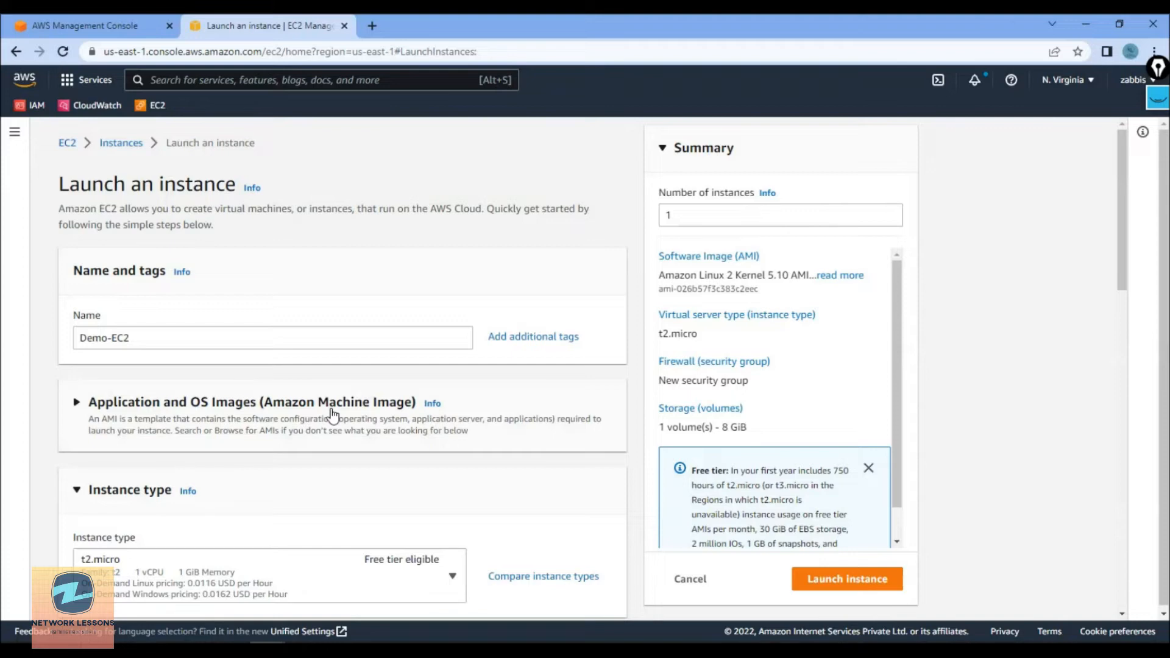
click(77, 405)
scroll(168, 397, down, 3)
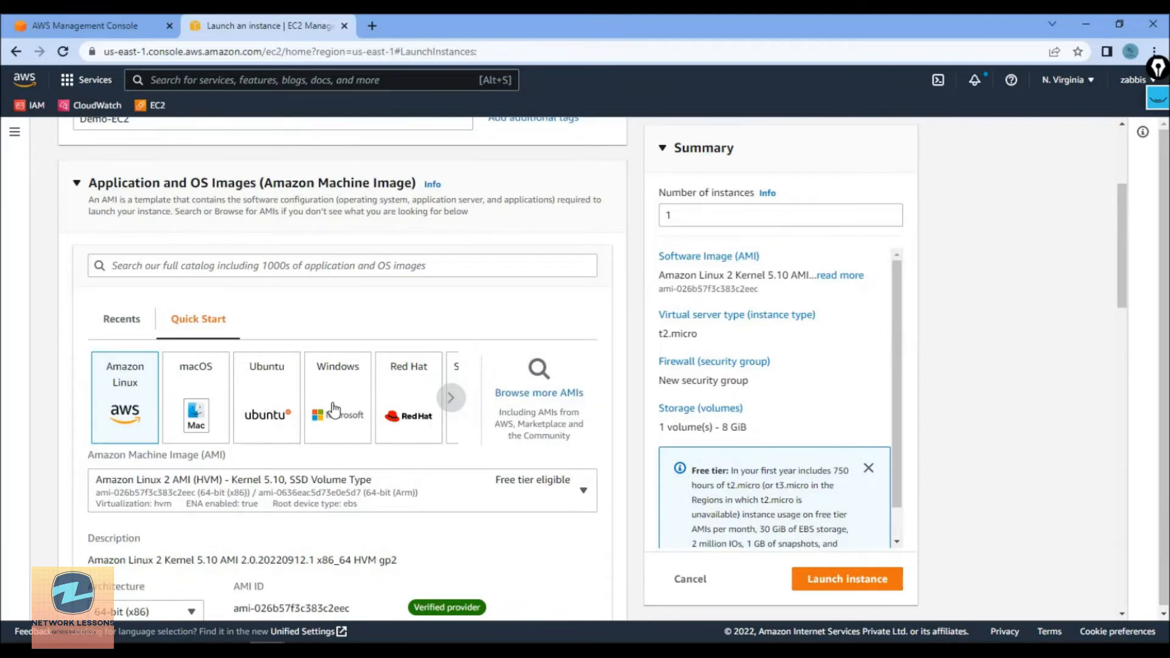
click(452, 399)
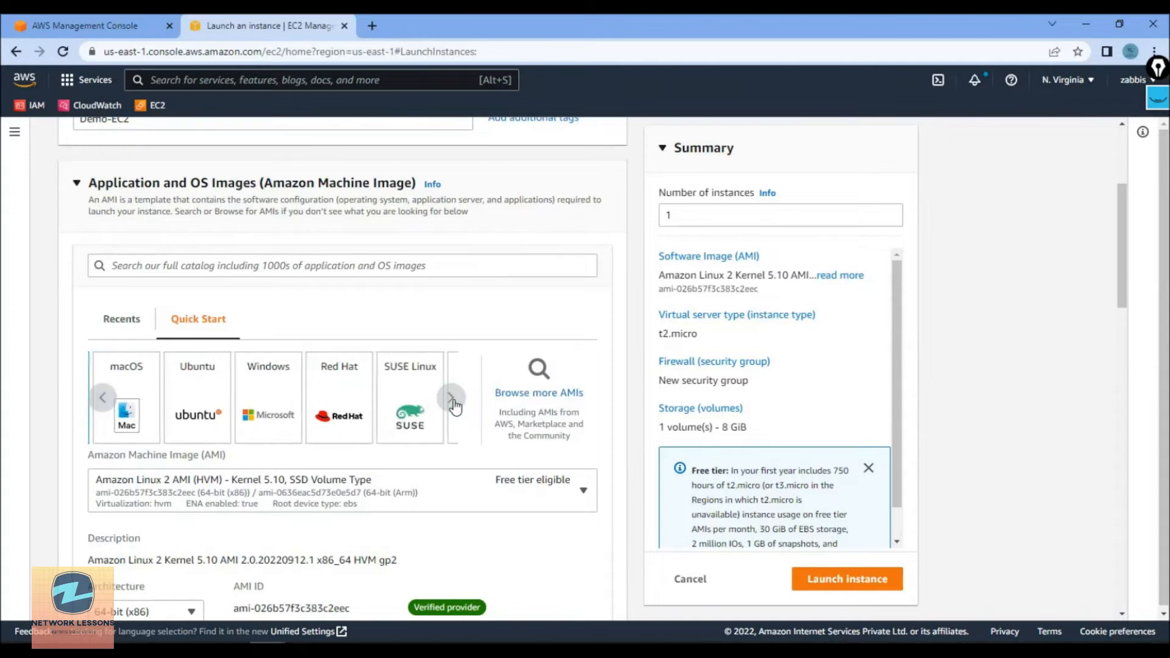
click(453, 399)
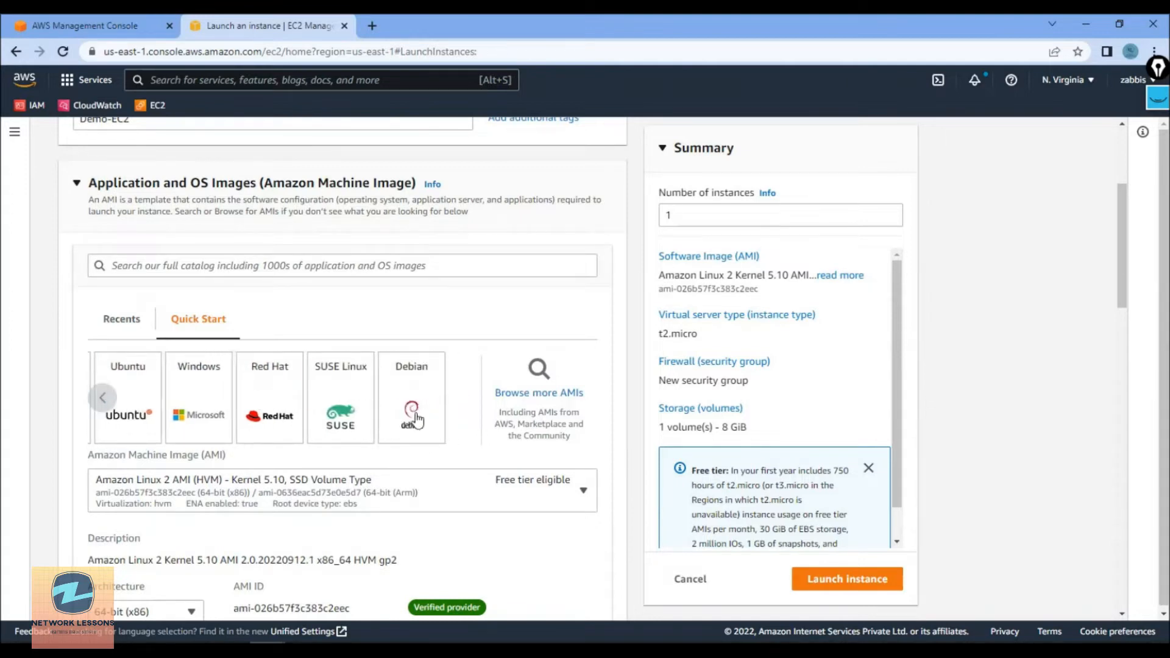
scroll(244, 414, up, 4)
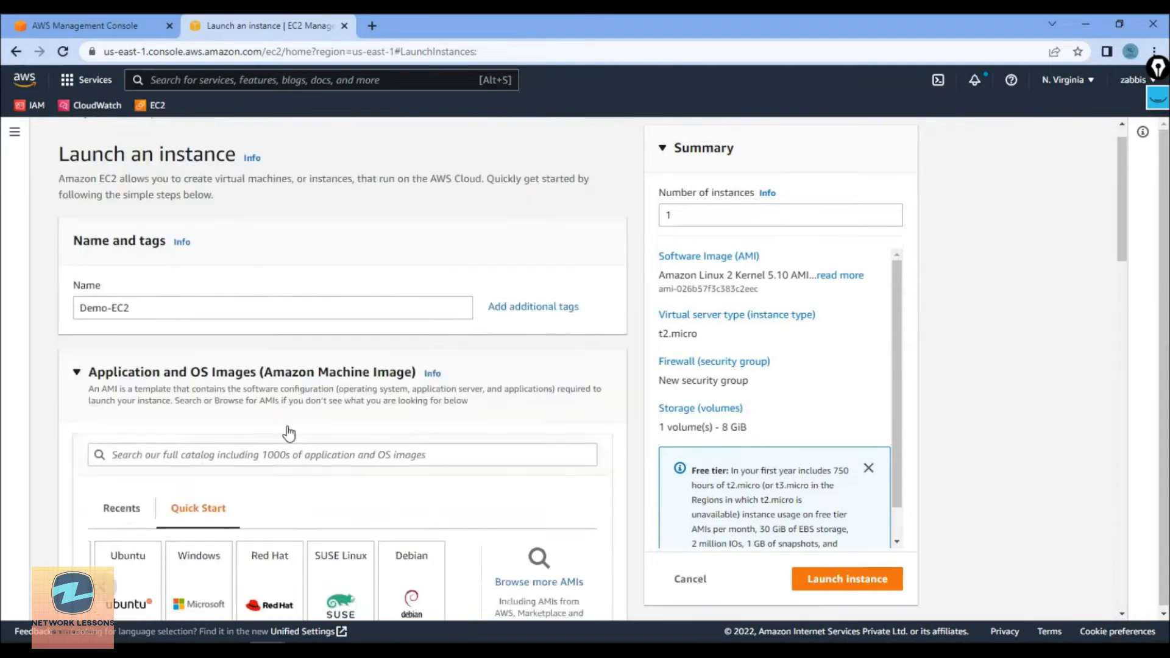
scroll(281, 402, down, 5)
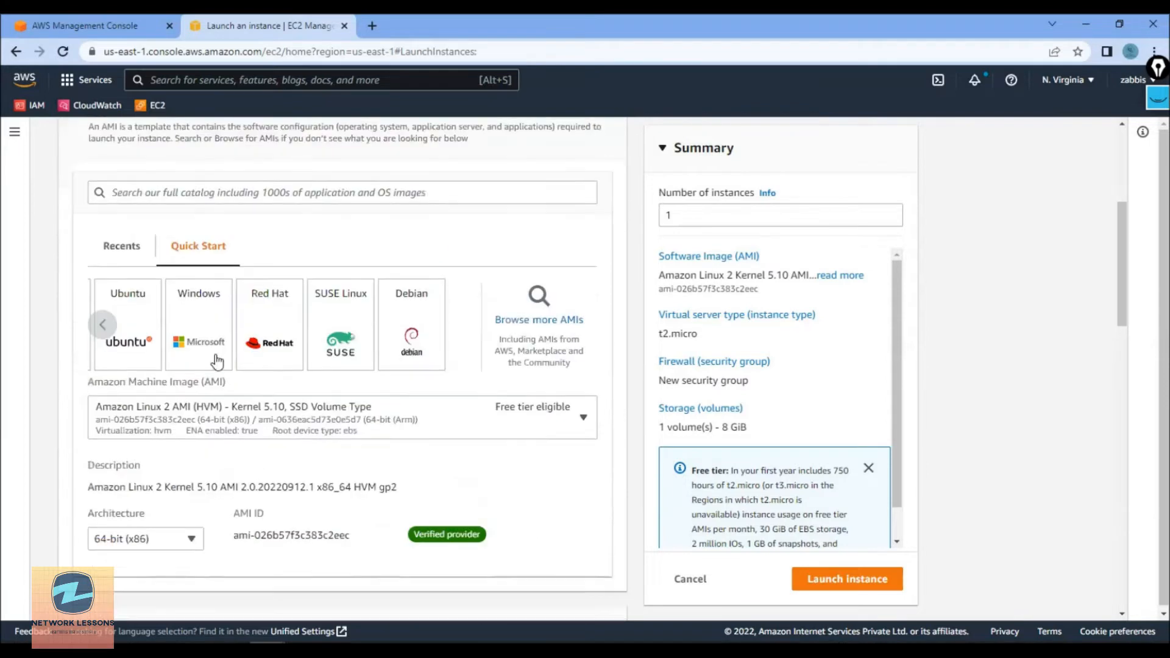
click(514, 434)
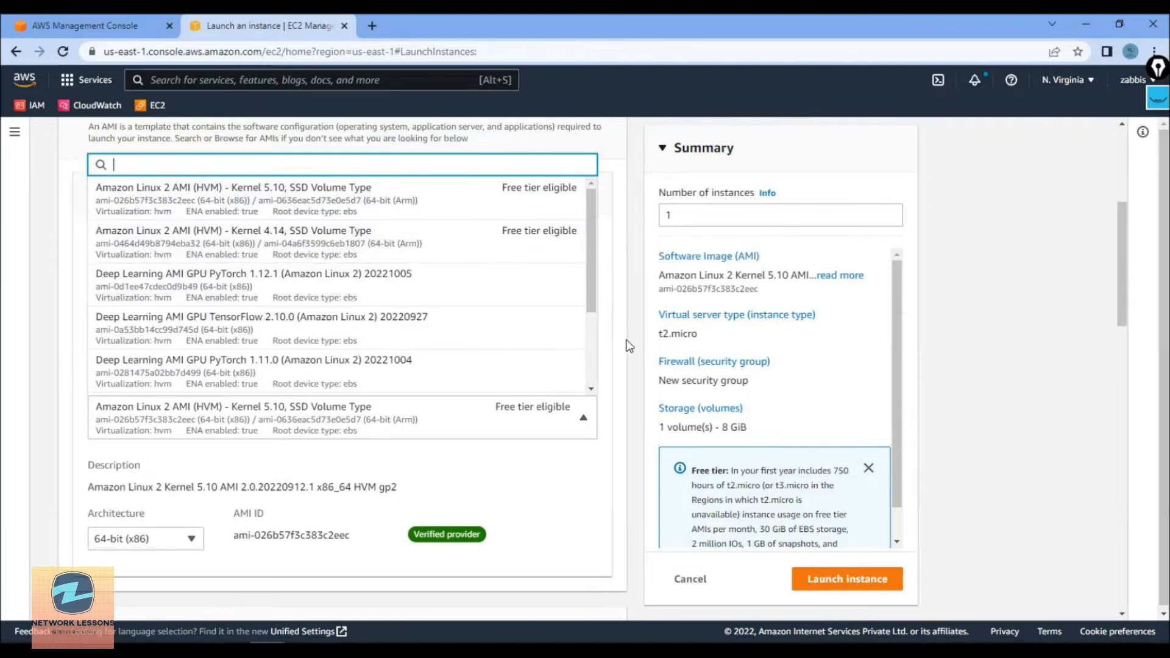
click(620, 286)
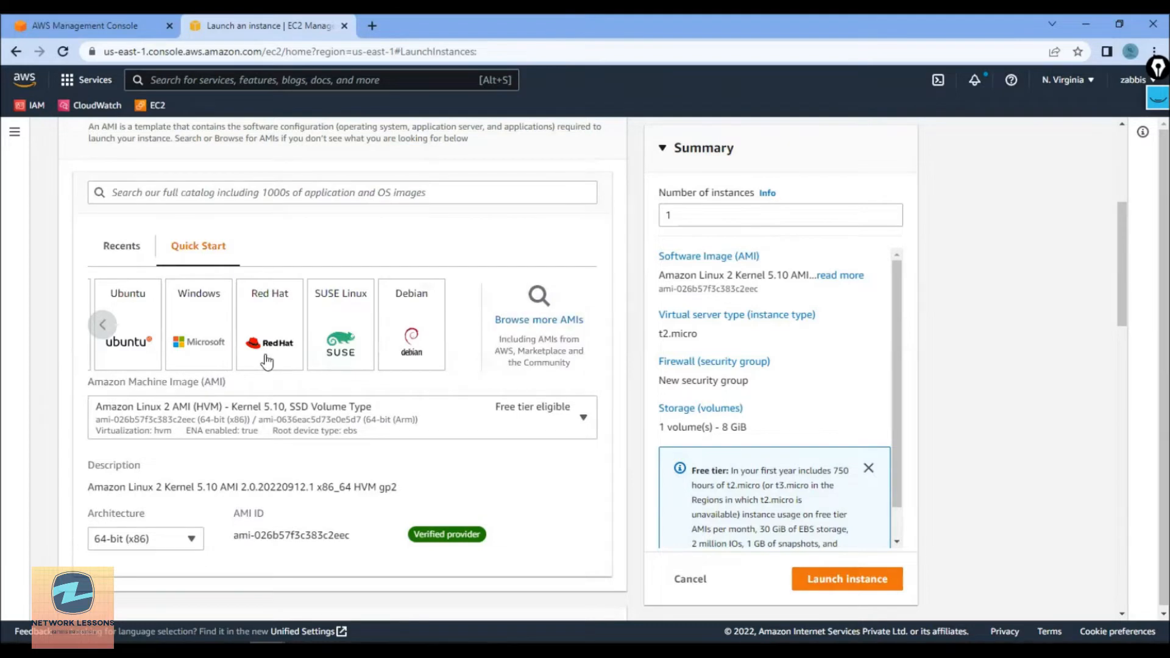
Choose Windows as the operating system and Microsoft Windows Server 2016 Base as the machine image
click(190, 321)
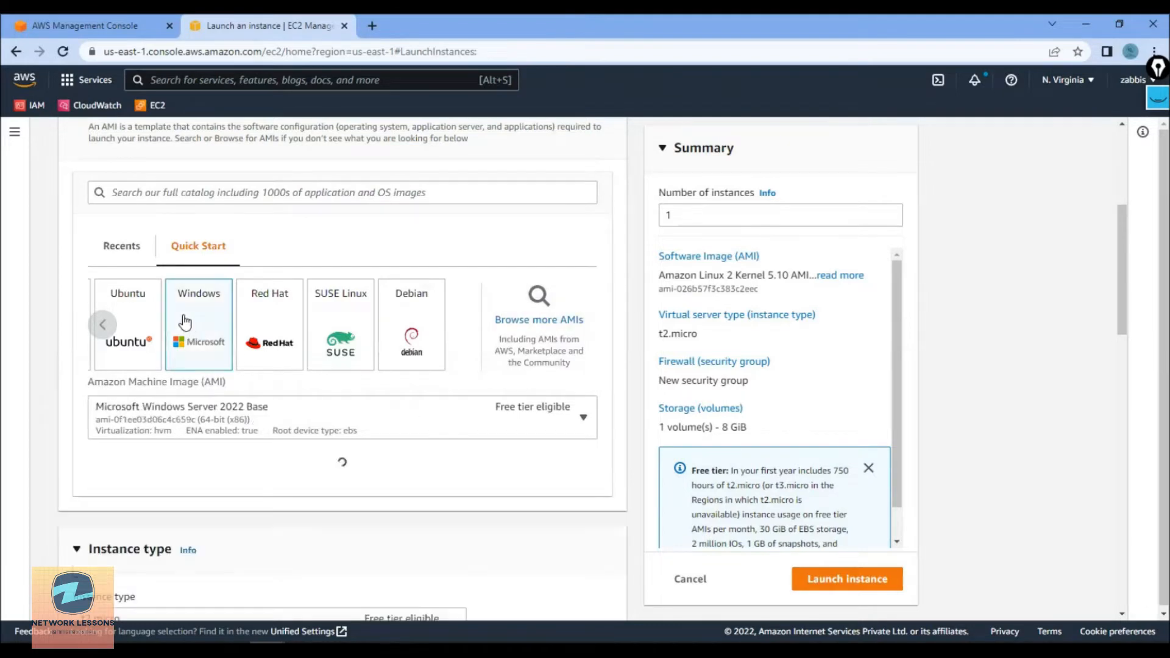
click(525, 426)
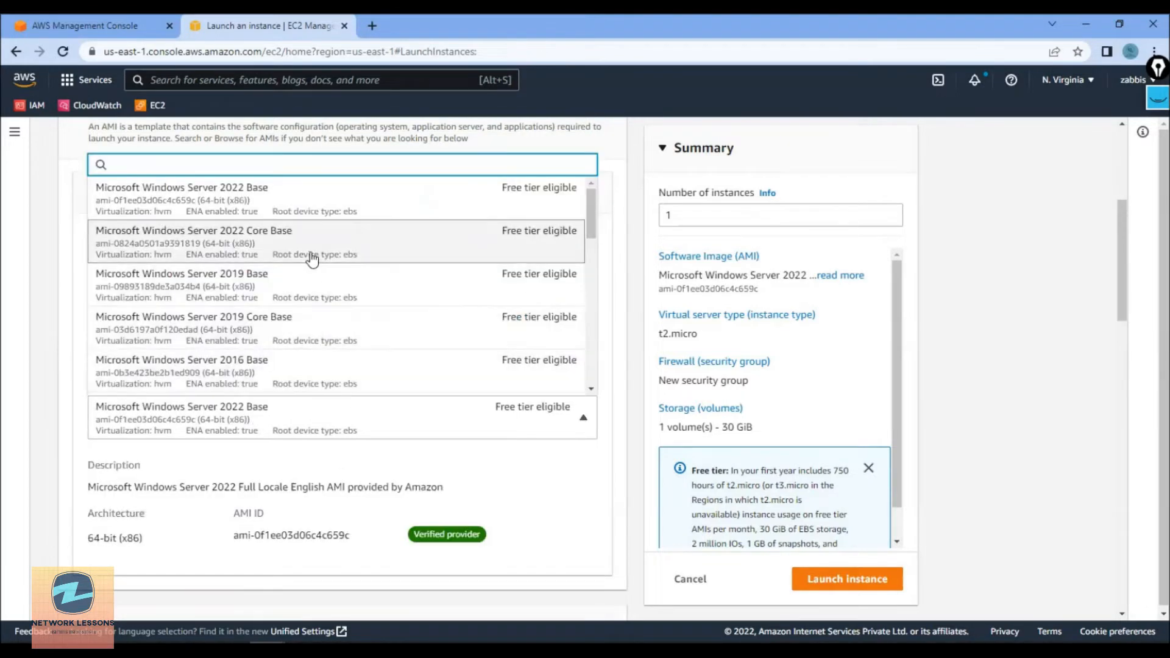
scroll(317, 301, down, 10)
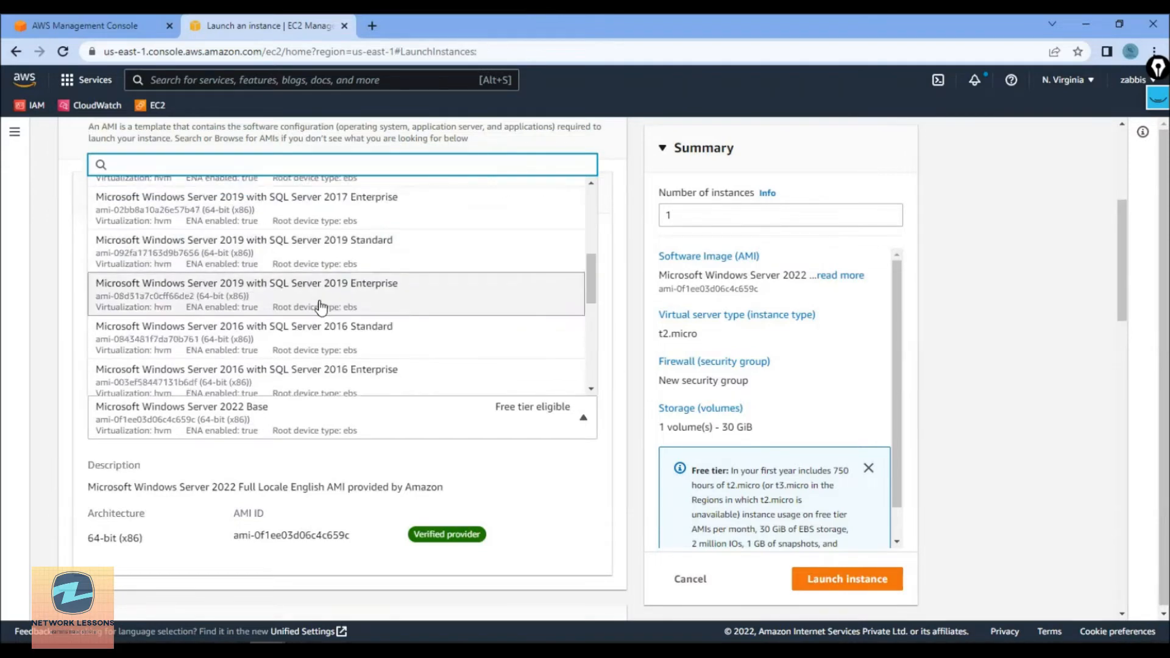
scroll(326, 312, up, 12)
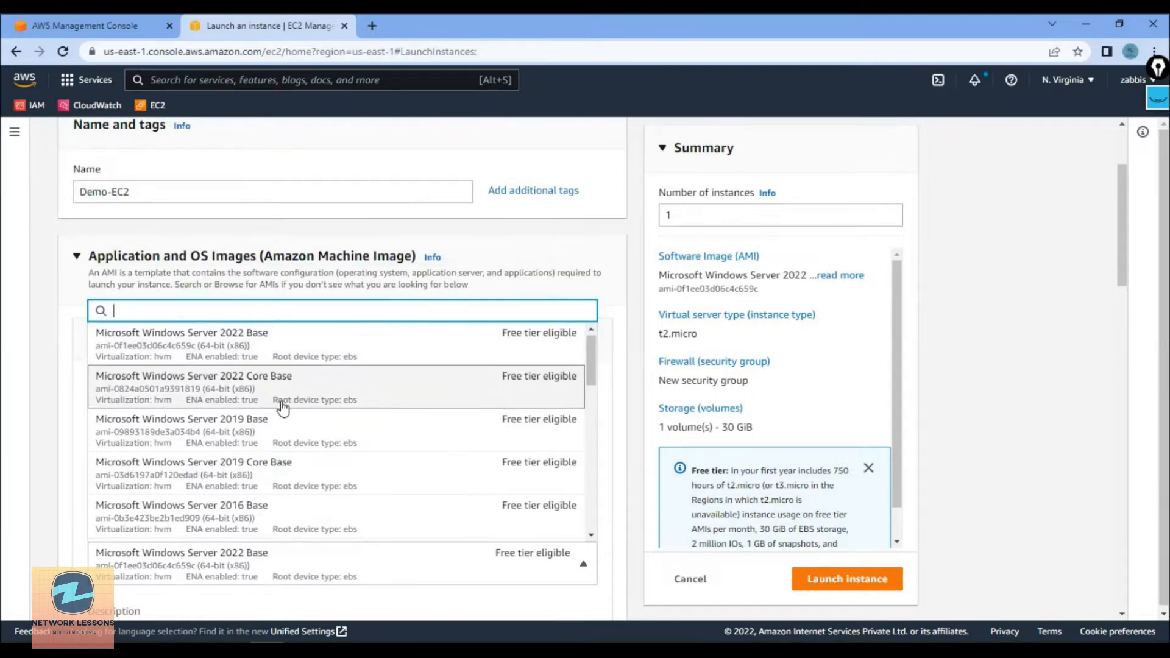
scroll(305, 405, down, 1)
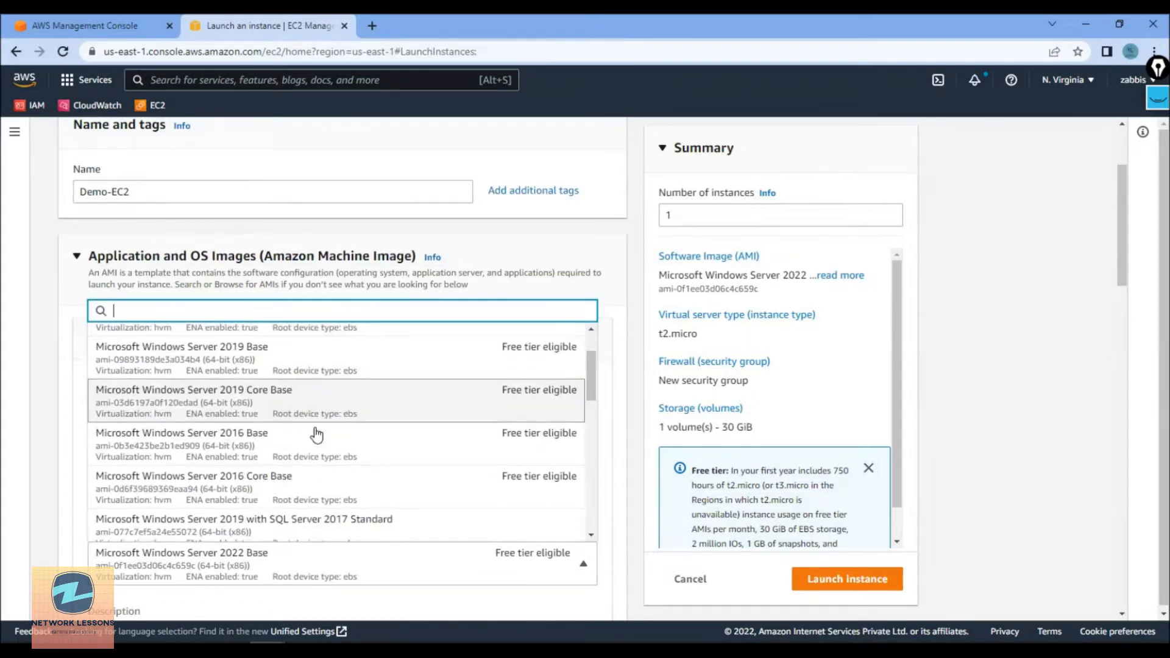
scroll(317, 436, down, 1)
scroll(314, 430, down, 1)
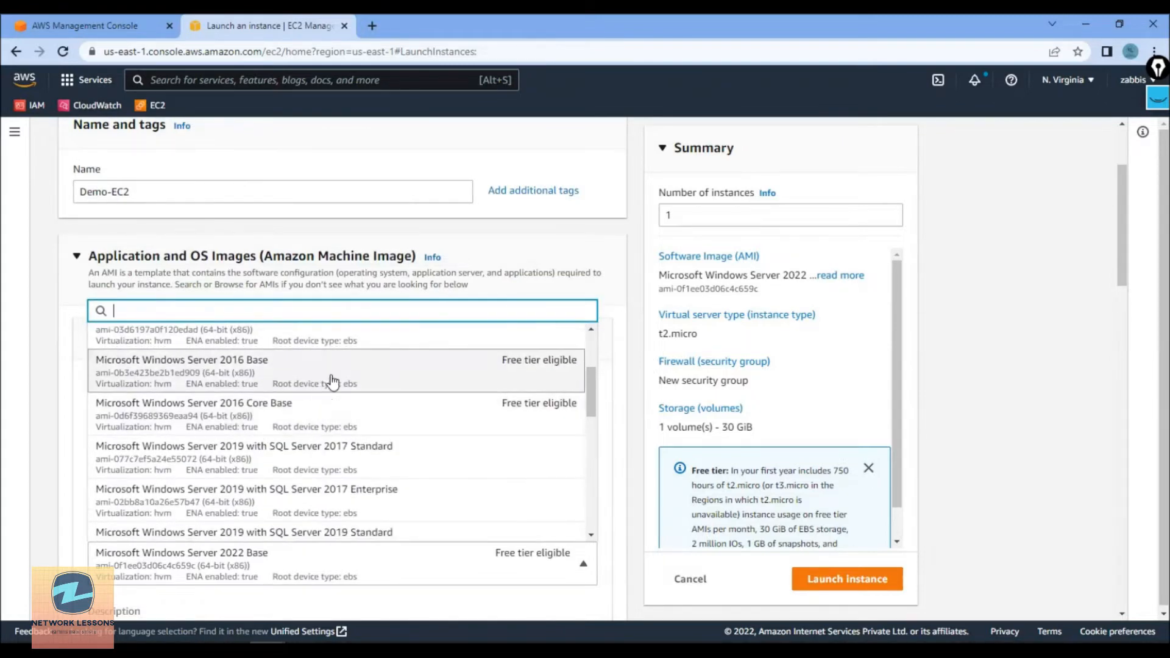
click(295, 381)
Examine the description, AMI ID and architecture of the selected Windows Server machine image
scroll(496, 498, down, 3)
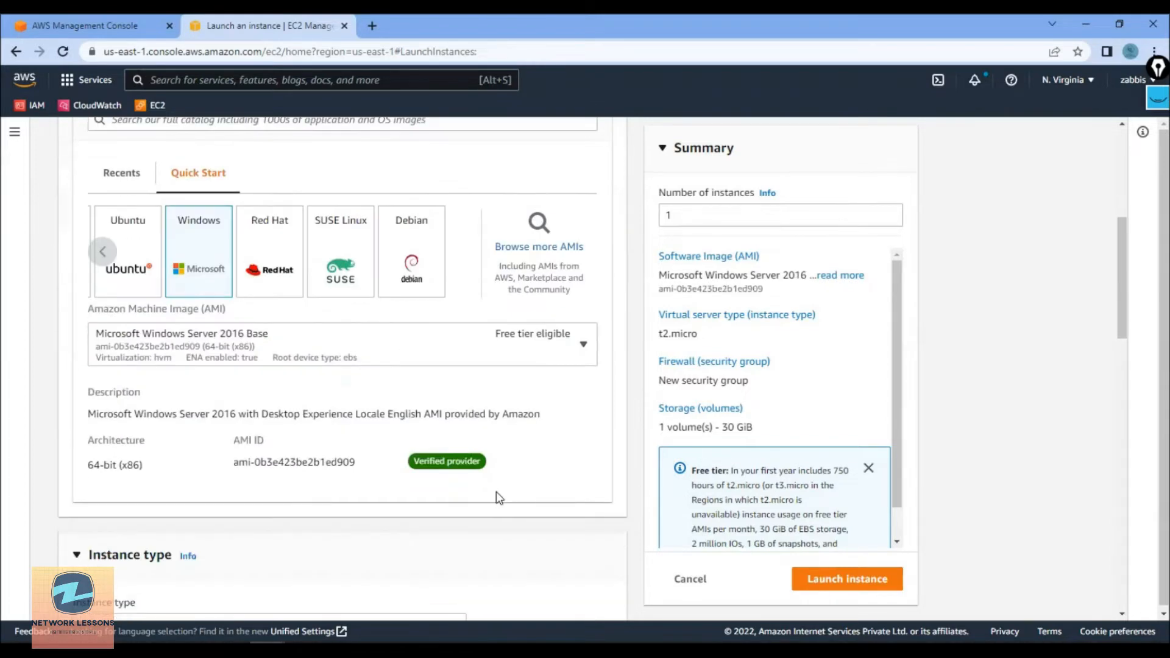
drag(108, 414, 523, 417)
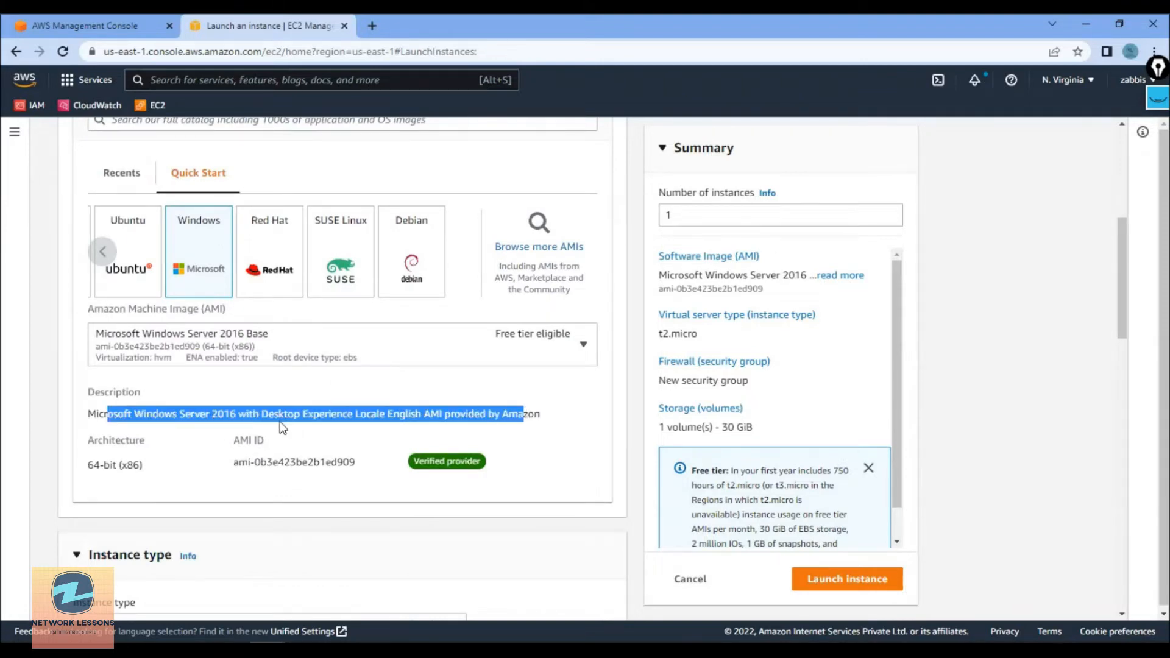
click(282, 427)
drag(96, 415, 240, 416)
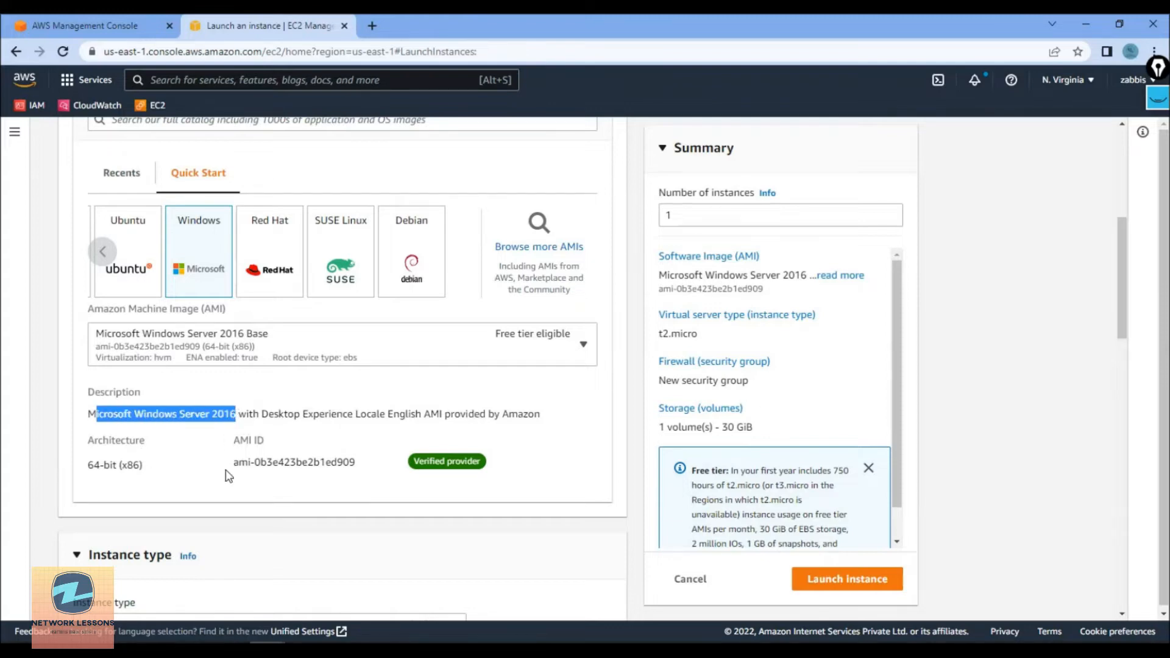
drag(238, 462, 358, 463)
right_click(315, 462)
click(336, 475)
scroll(133, 411, down, 2)
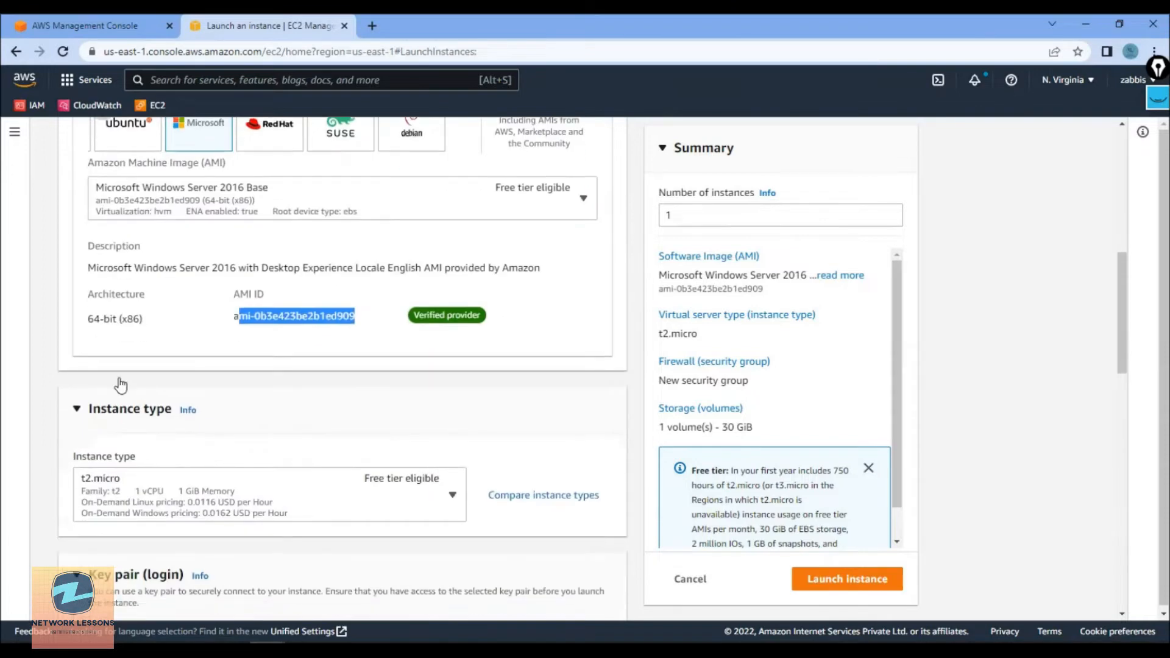
drag(87, 318, 147, 329)
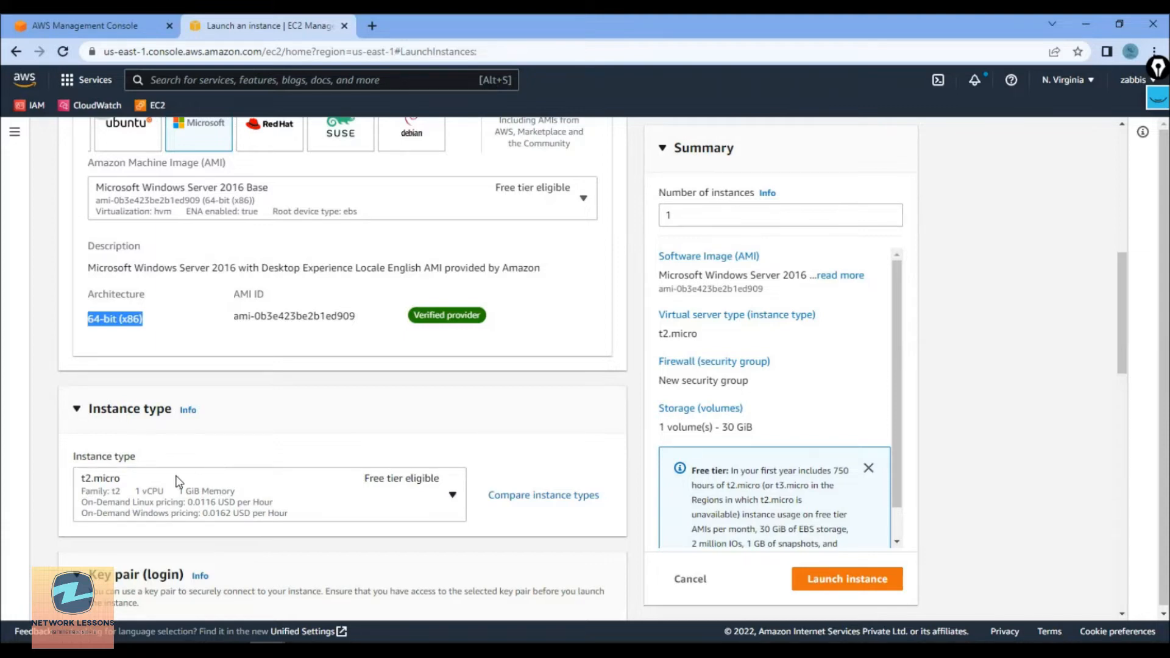
Examine the available instance types with their vCPU, memory and hourly pricing, leaving t2.micro selected
scroll(187, 477, down, 3)
scroll(187, 477, down, 2)
scroll(220, 358, up, 2)
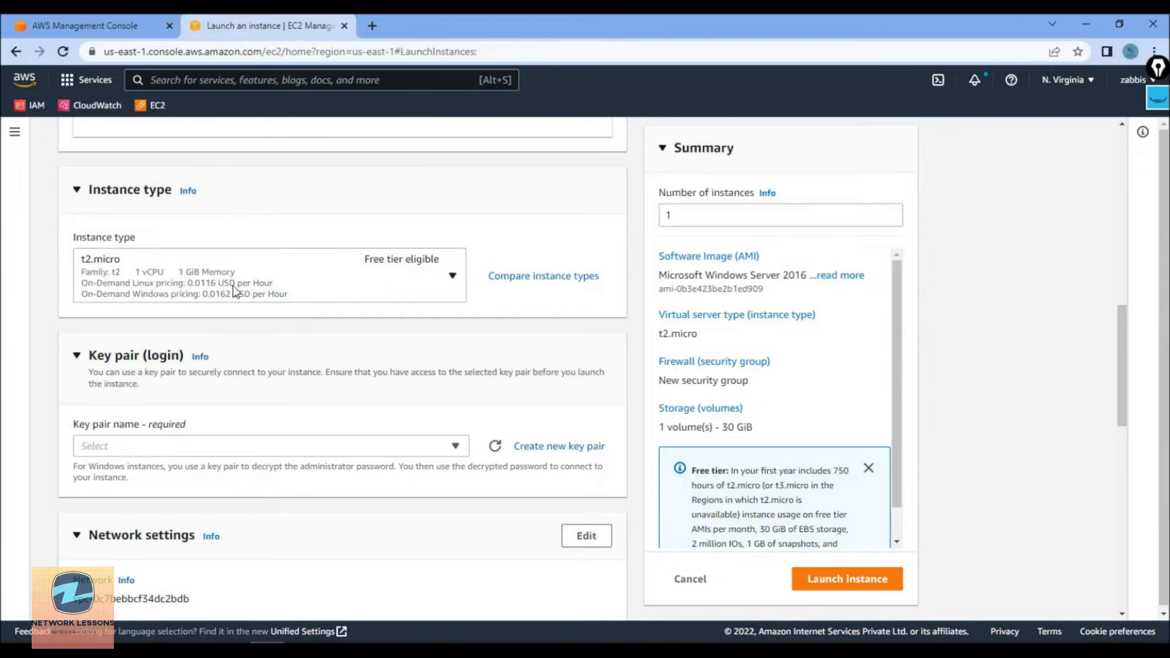
click(449, 280)
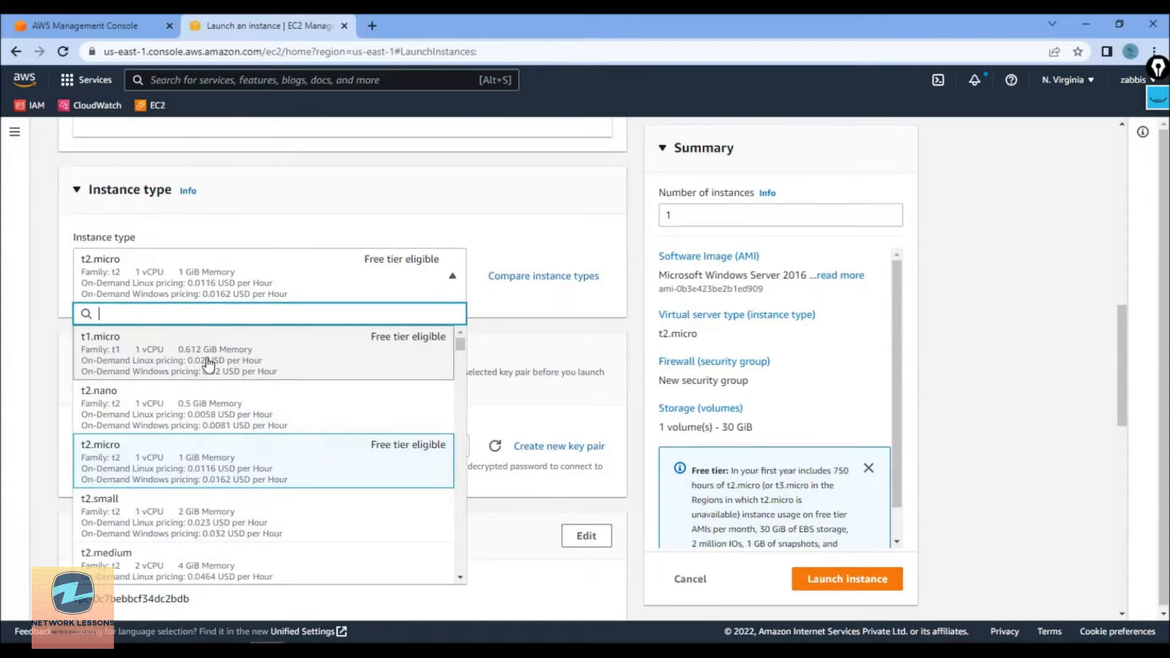
scroll(264, 429, down, 1)
scroll(264, 429, down, 10)
scroll(264, 428, down, 15)
scroll(264, 428, down, 8)
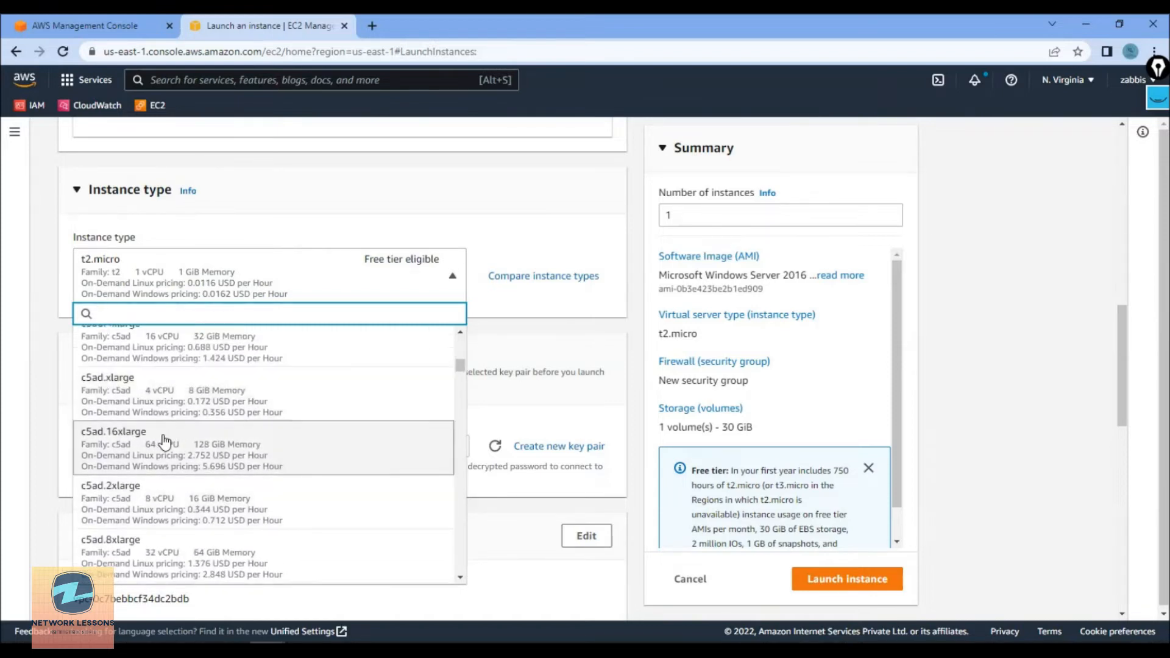
scroll(261, 457, up, 5)
click(473, 306)
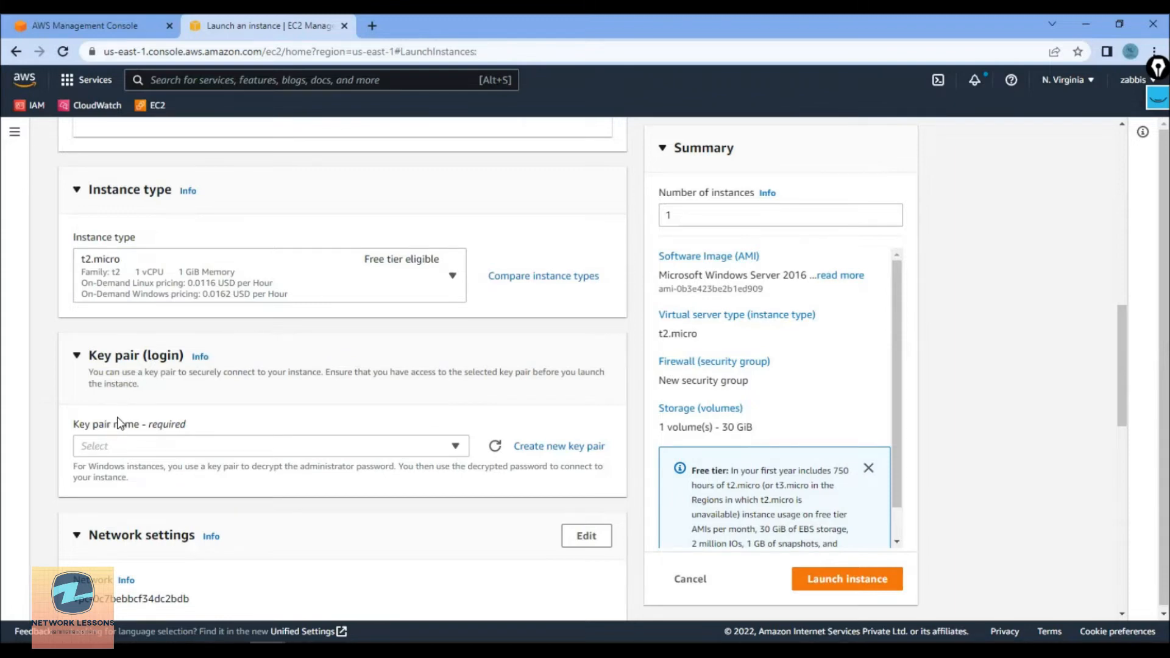
Create a new key pair named Demo-KP with the .pem private key file format for the instance
click(317, 453)
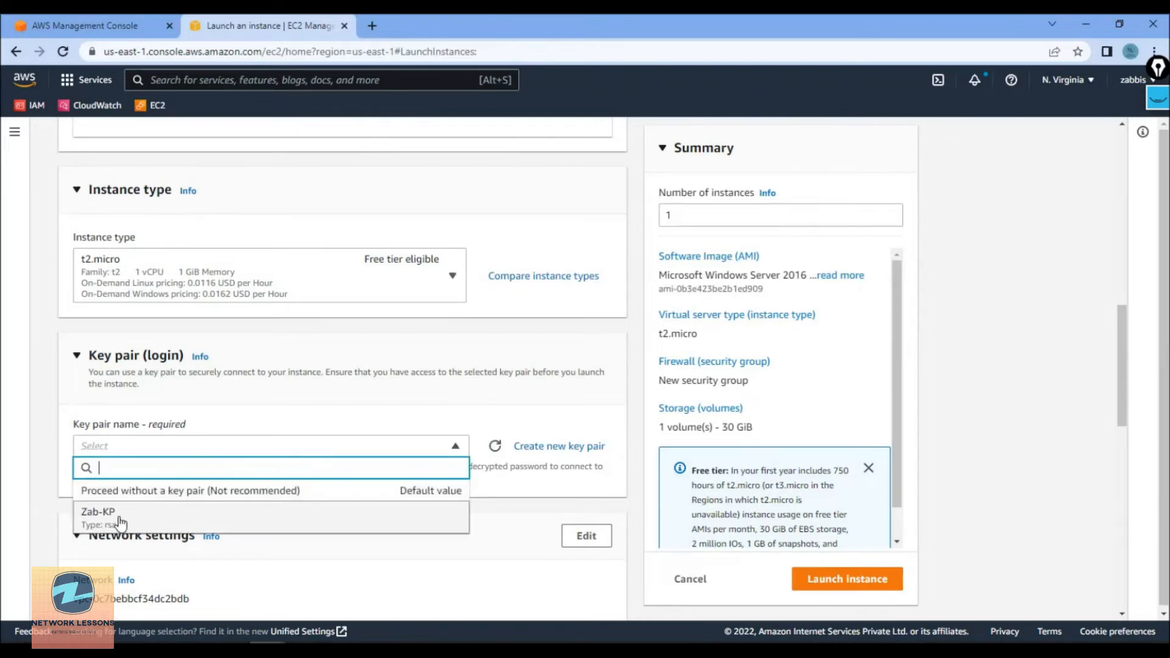
click(305, 414)
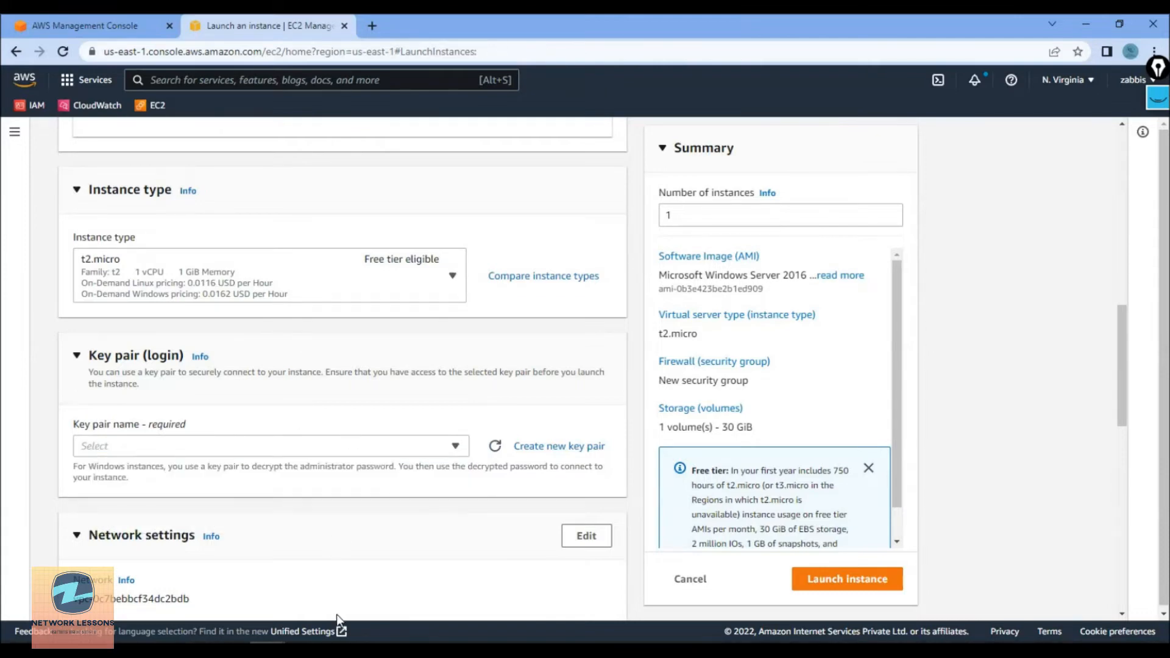
click(531, 452)
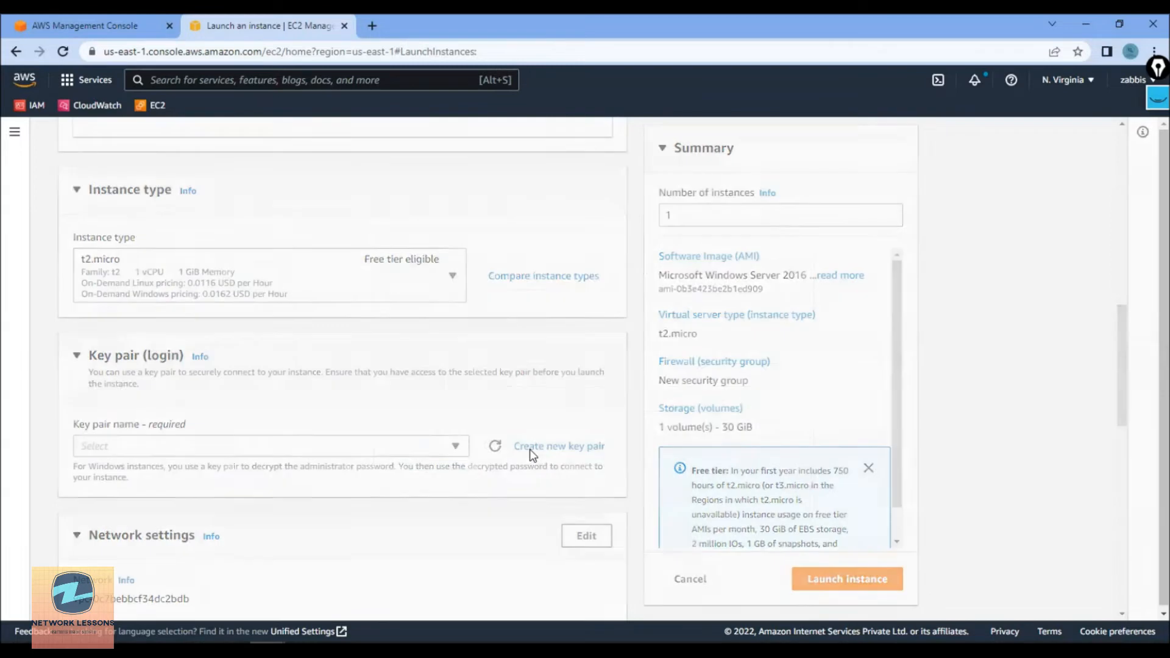
click(449, 374)
text(Demo-KP)
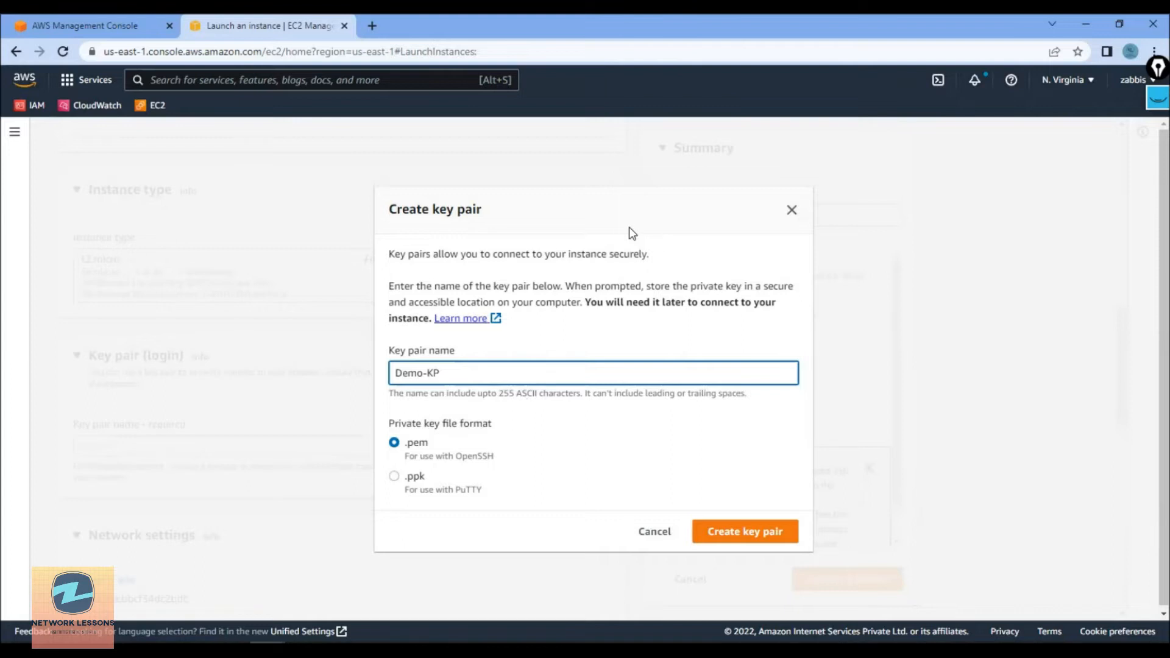
click(427, 481)
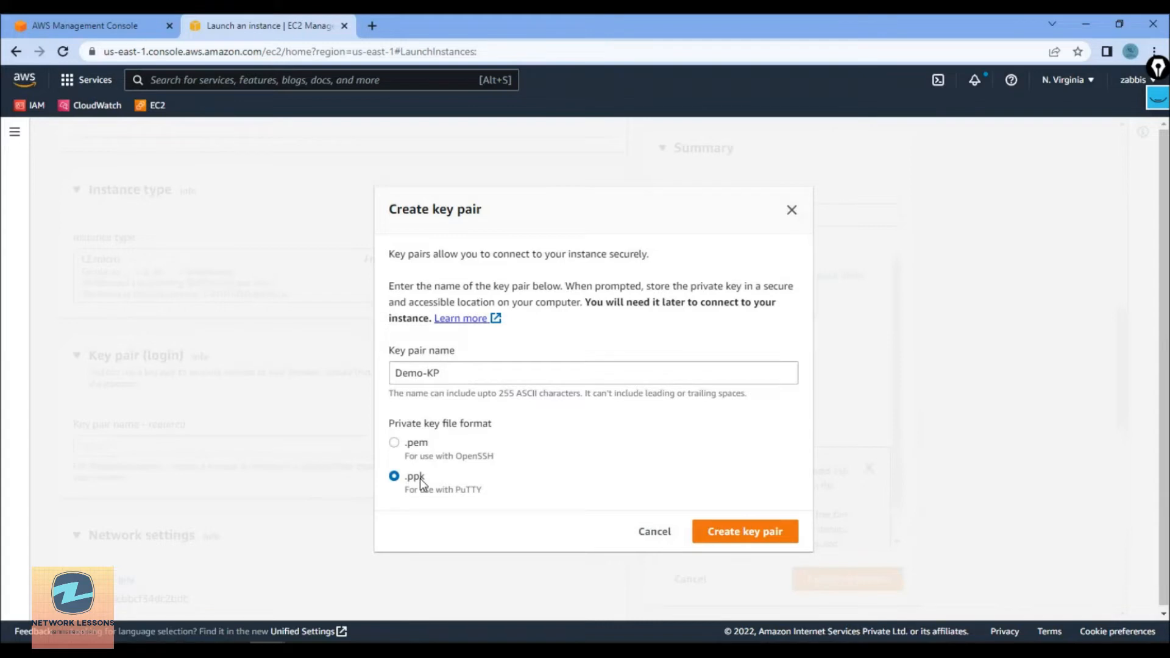
click(398, 444)
click(721, 544)
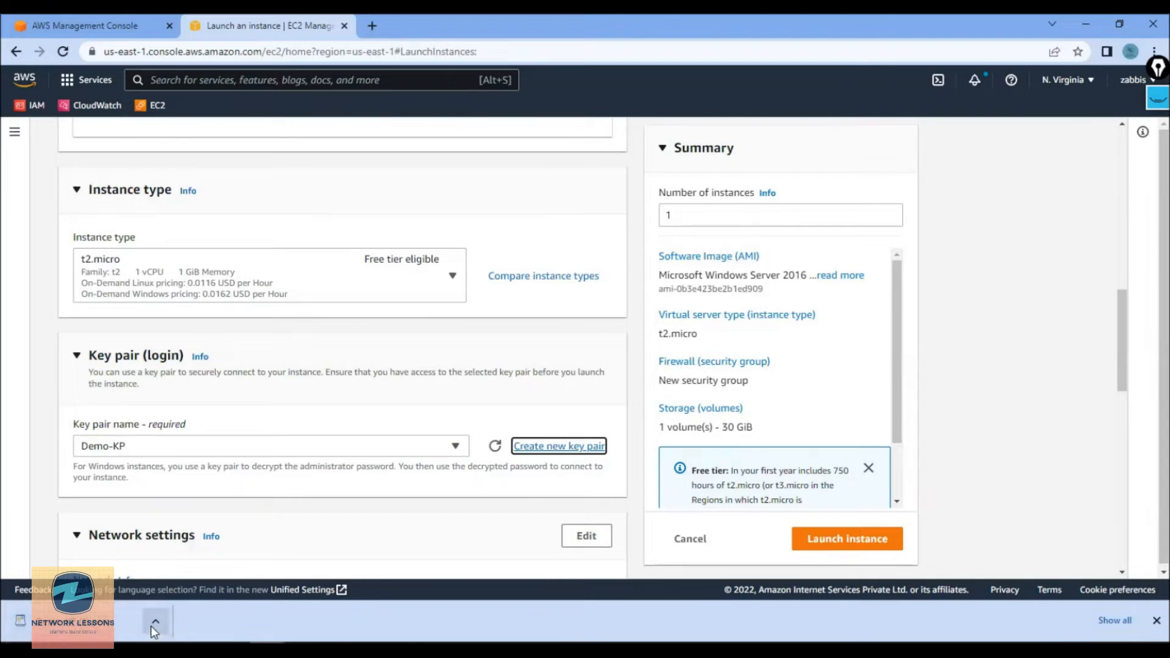
Open the network settings for editing and select the default VPC
scroll(295, 491, down, 2)
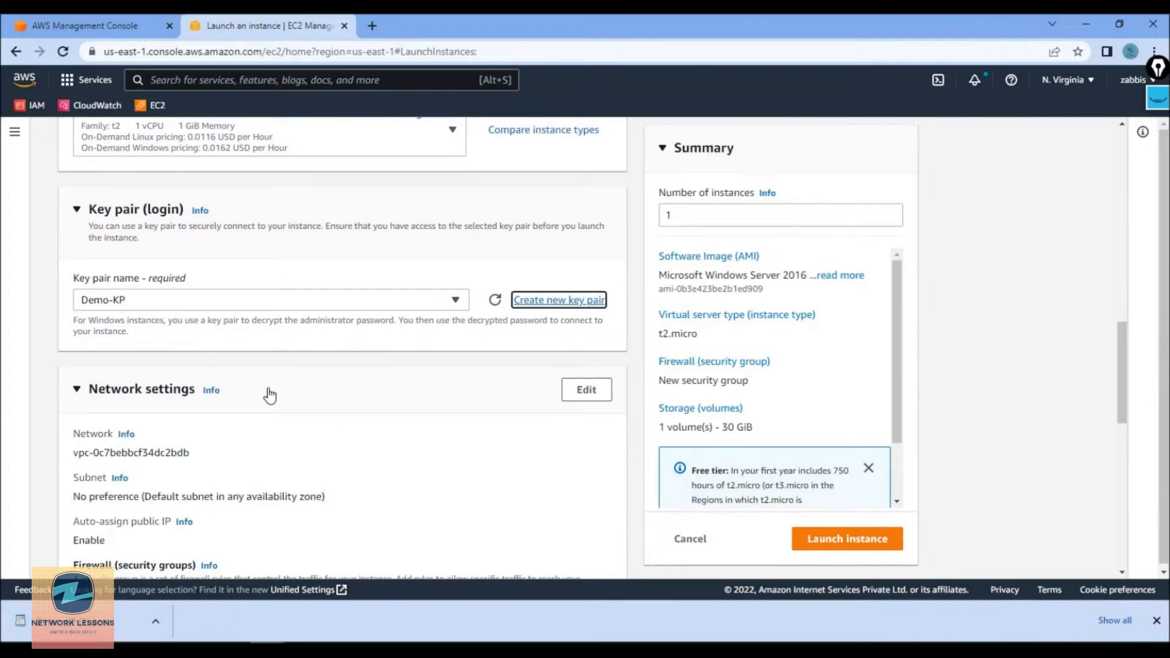
scroll(279, 399, down, 2)
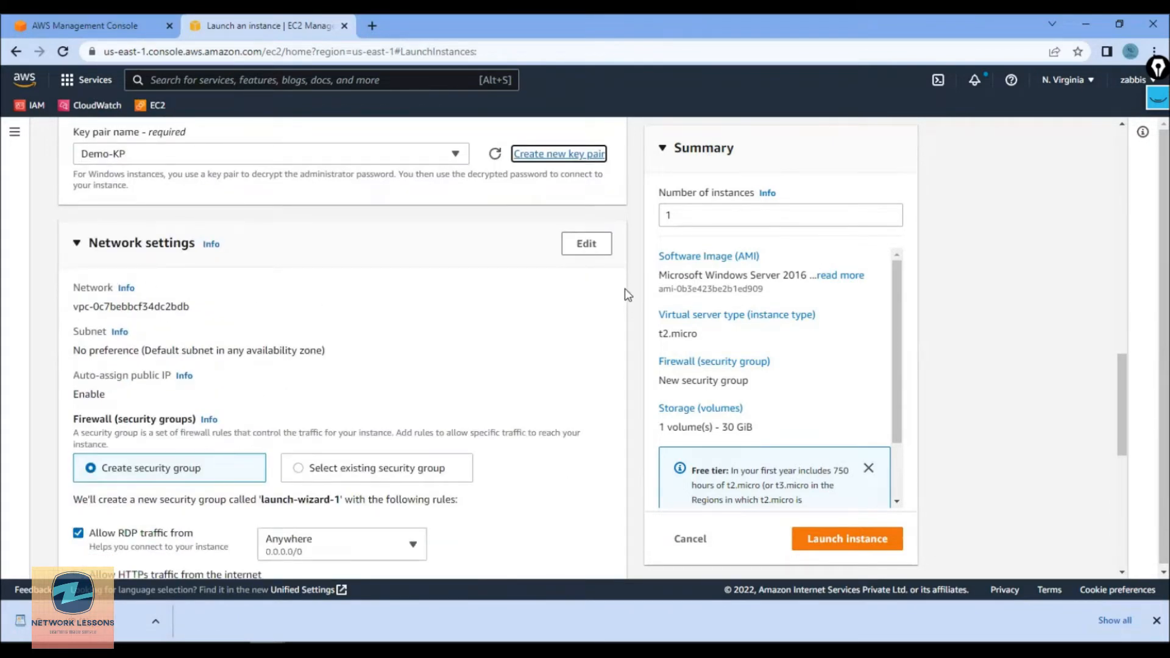
scroll(272, 337, down, 2)
scroll(183, 374, up, 2)
click(579, 252)
click(284, 319)
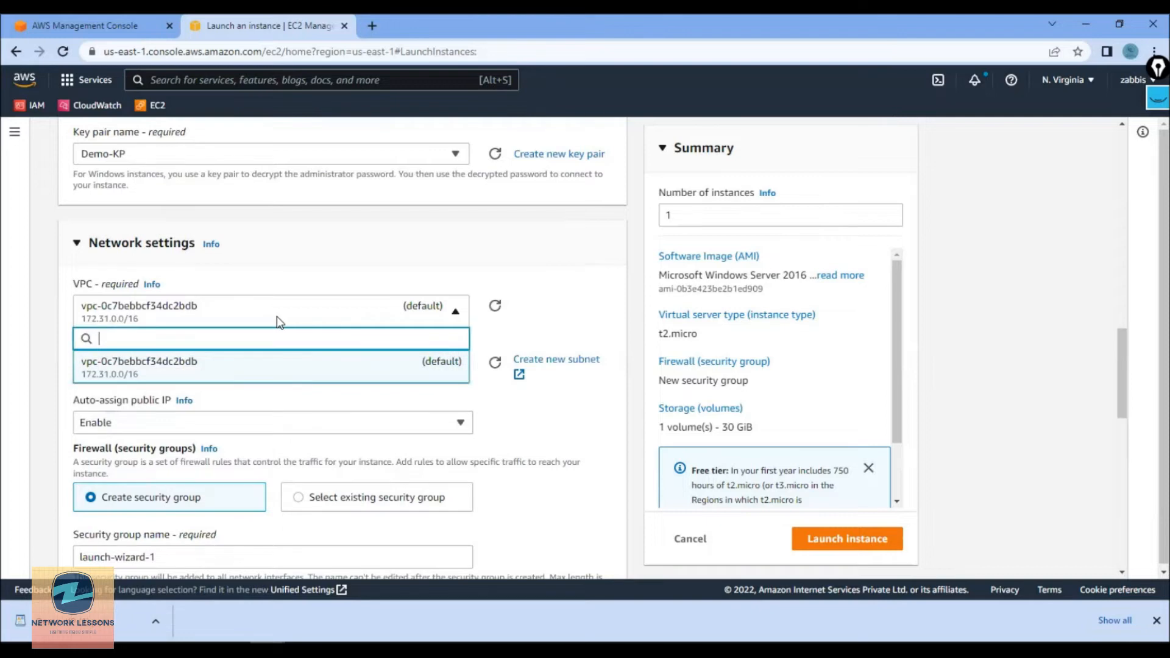
click(195, 380)
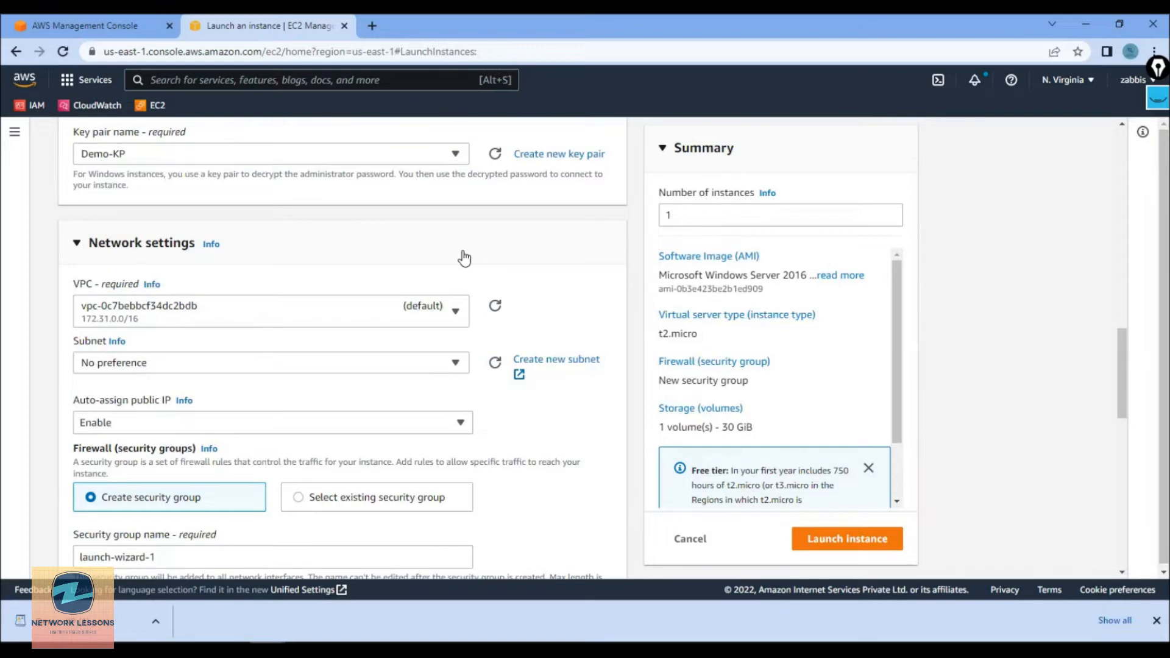
Examine the subnets offered for the instance and their availability zones
click(245, 370)
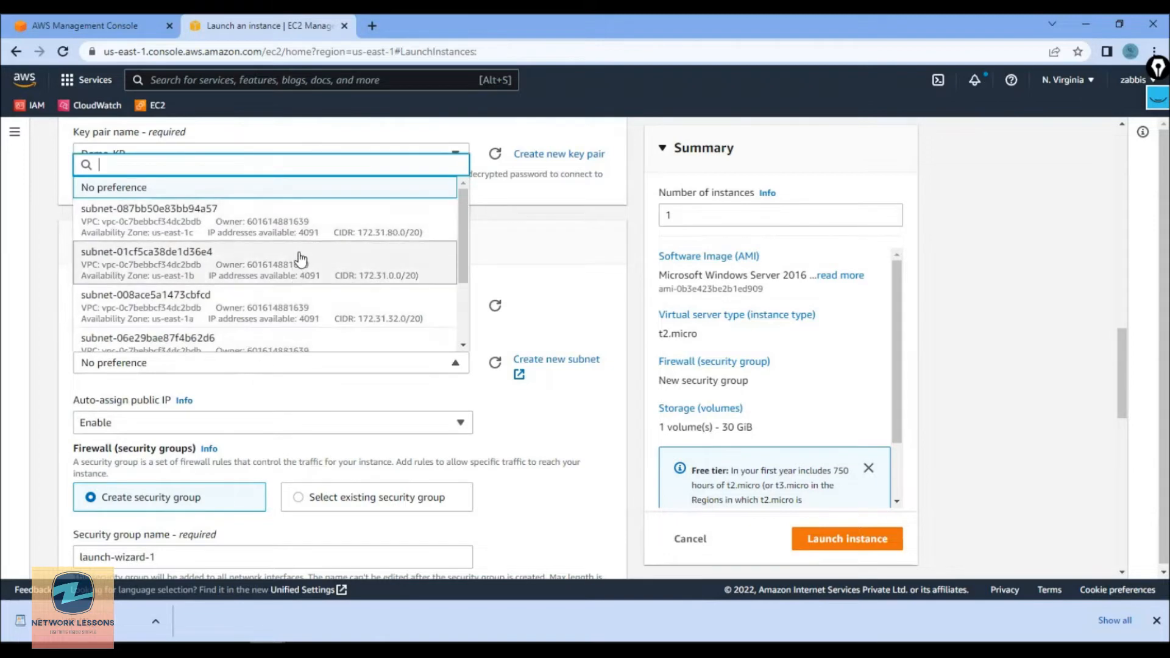
scroll(309, 237, down, 5)
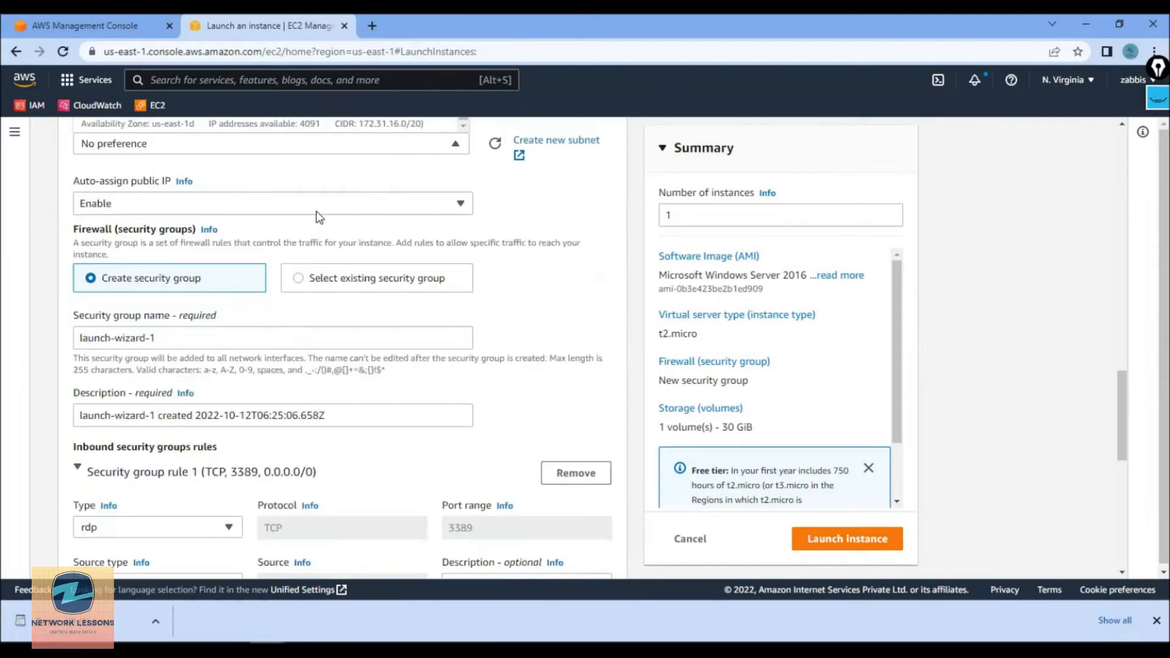
scroll(314, 236, up, 2)
scroll(322, 170, up, 2)
scroll(335, 339, up, 3)
scroll(319, 371, up, 1)
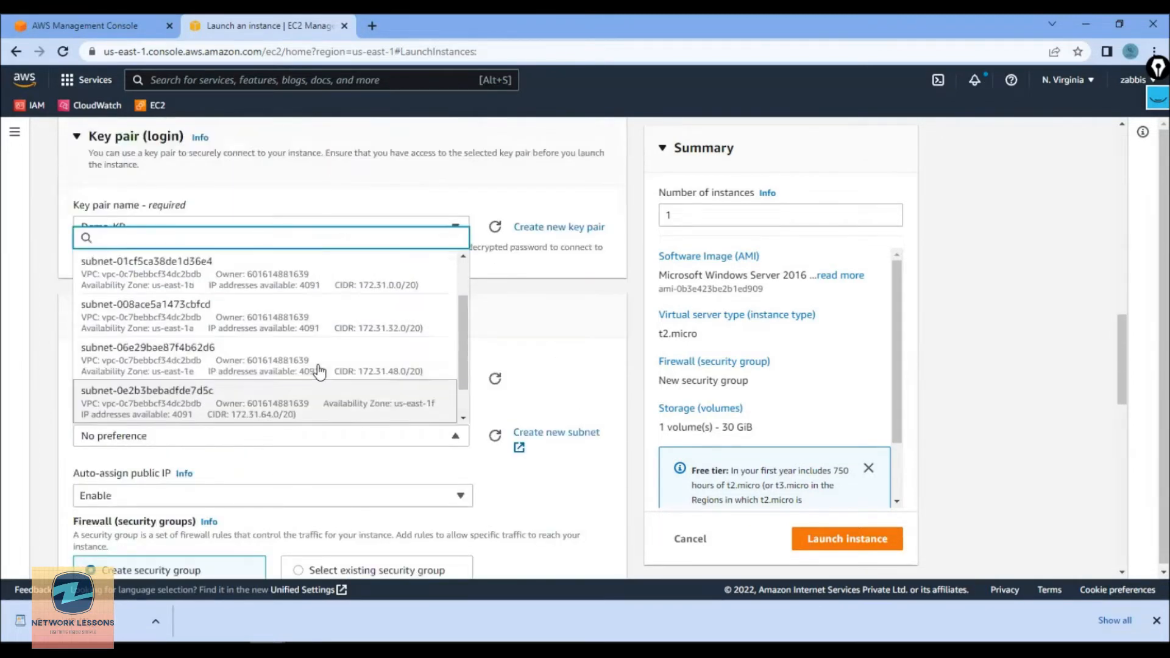
scroll(320, 371, up, 1)
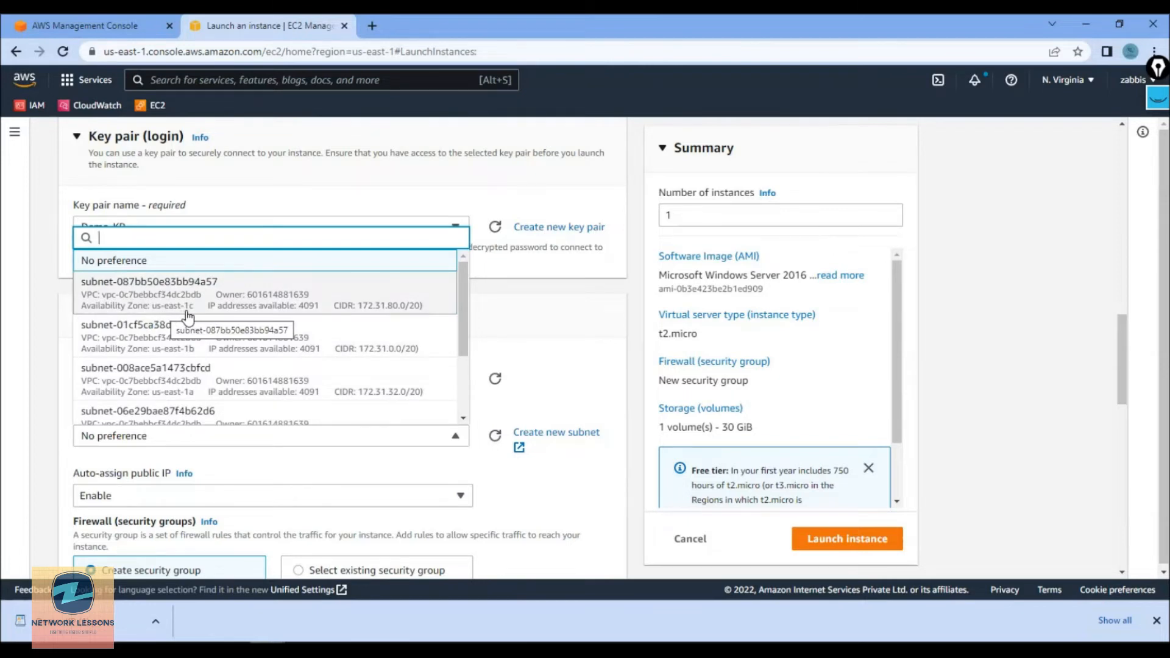
Underline the us-east-1c availability zone in black and us-east-1b in red with the screen annotation pen
click(1152, 113)
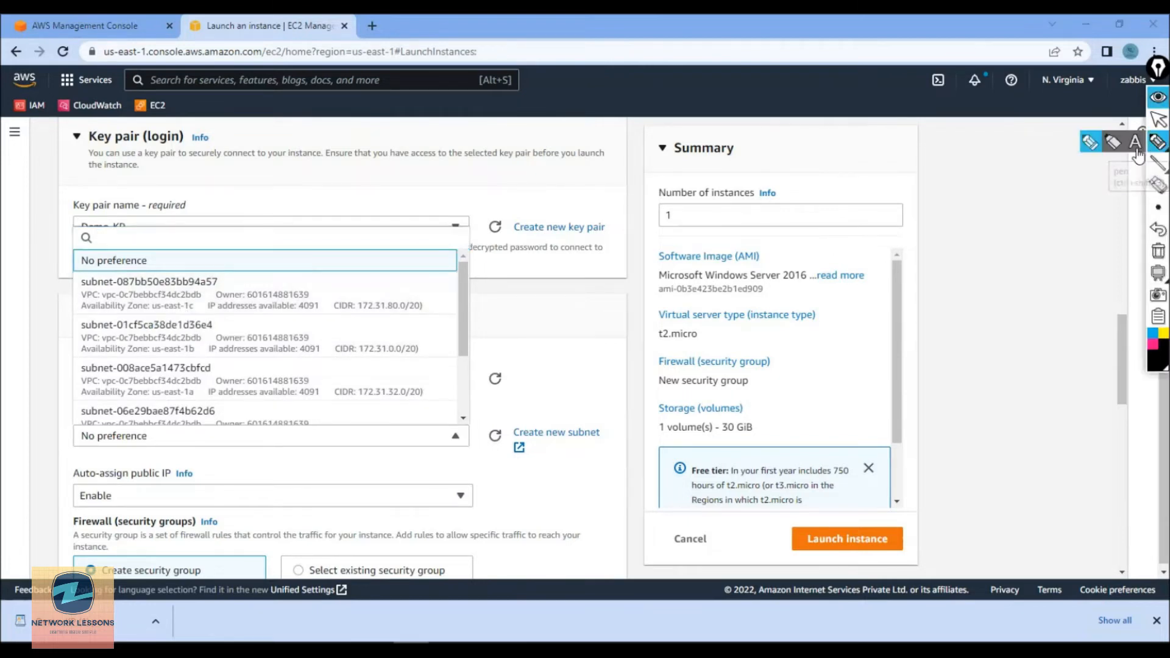
click(1091, 145)
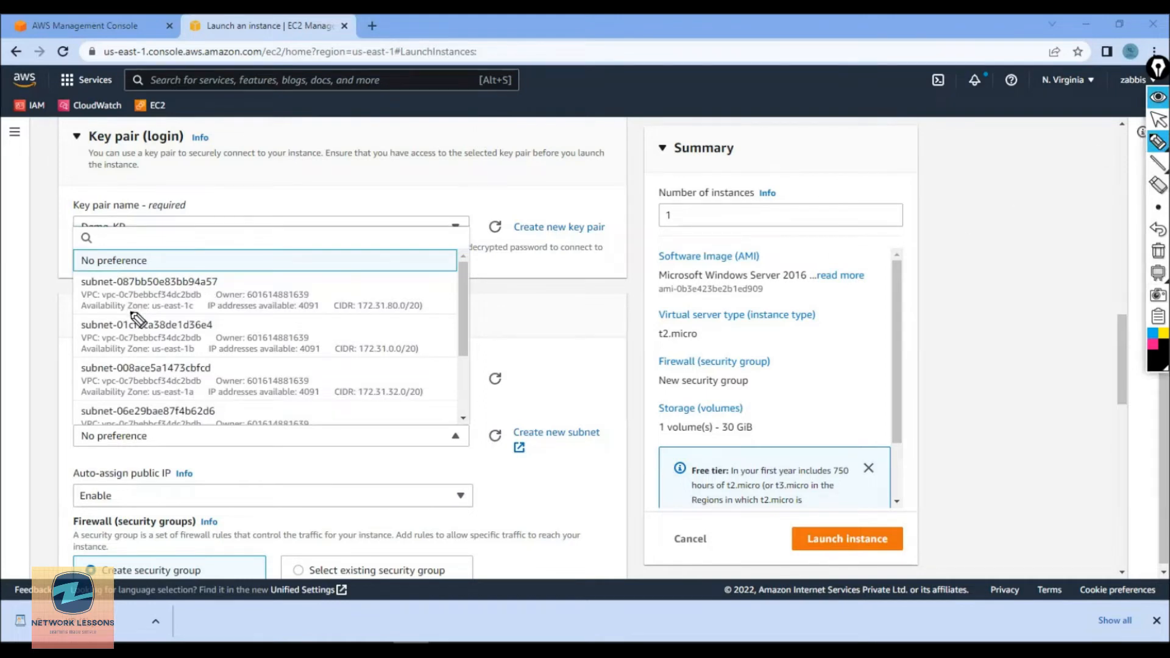
drag(135, 313, 205, 312)
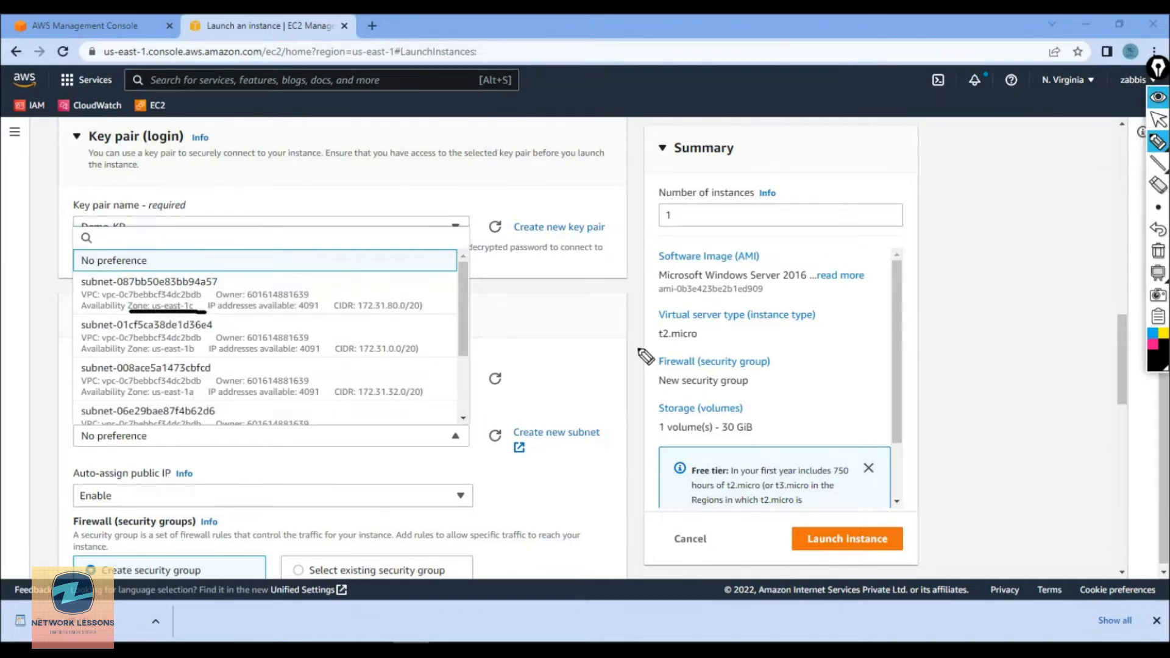
click(1154, 365)
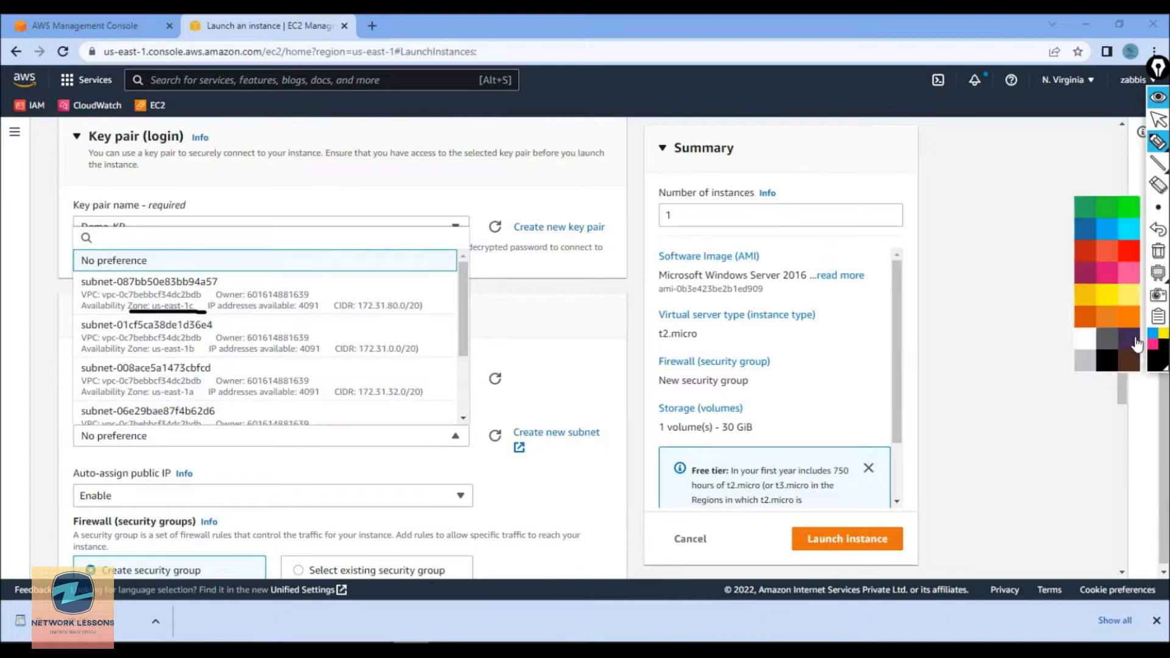
click(1089, 251)
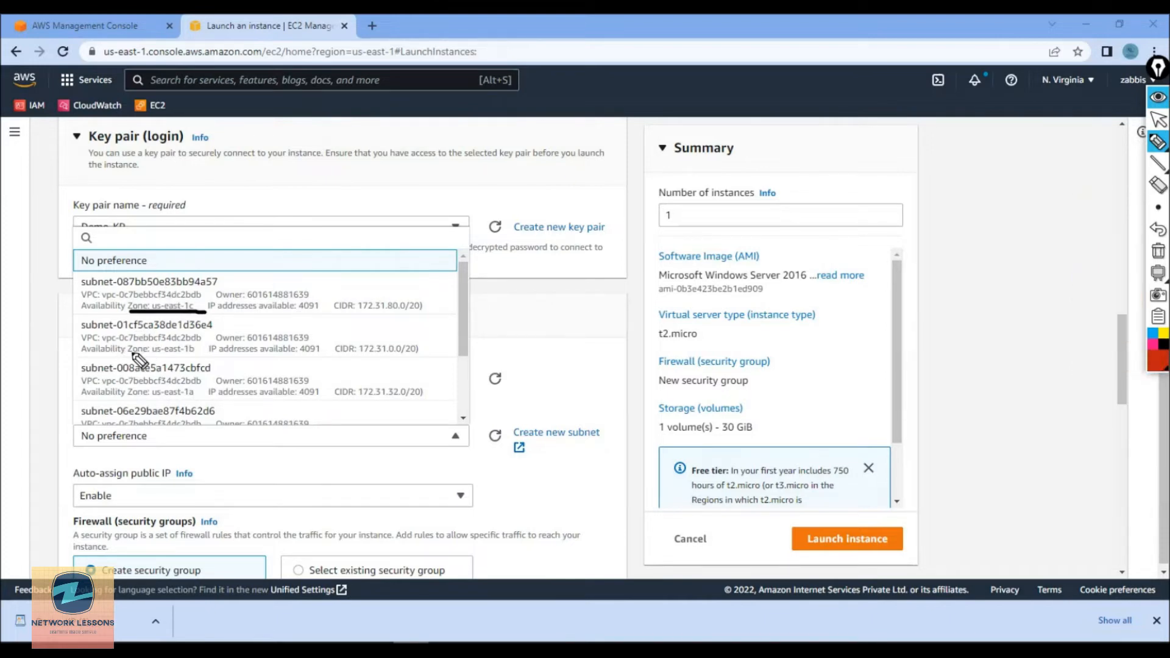
drag(127, 352, 194, 352)
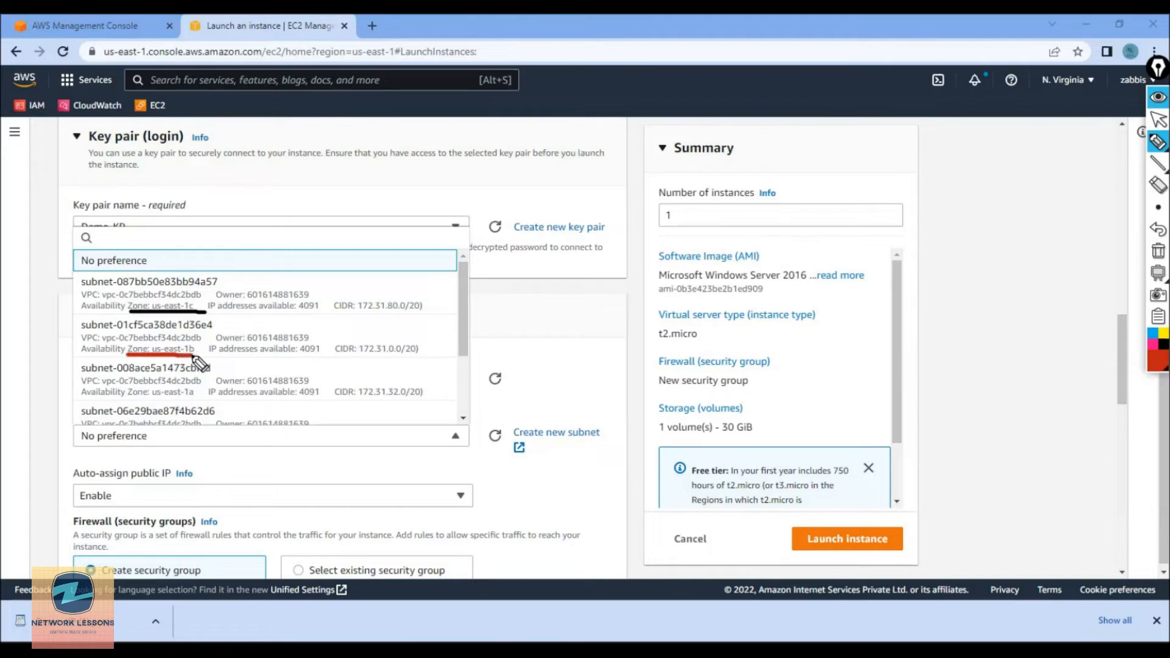
Underline the us-east-1a availability zone in red, clear all pen annotations and leave annotation mode
drag(123, 397, 195, 398)
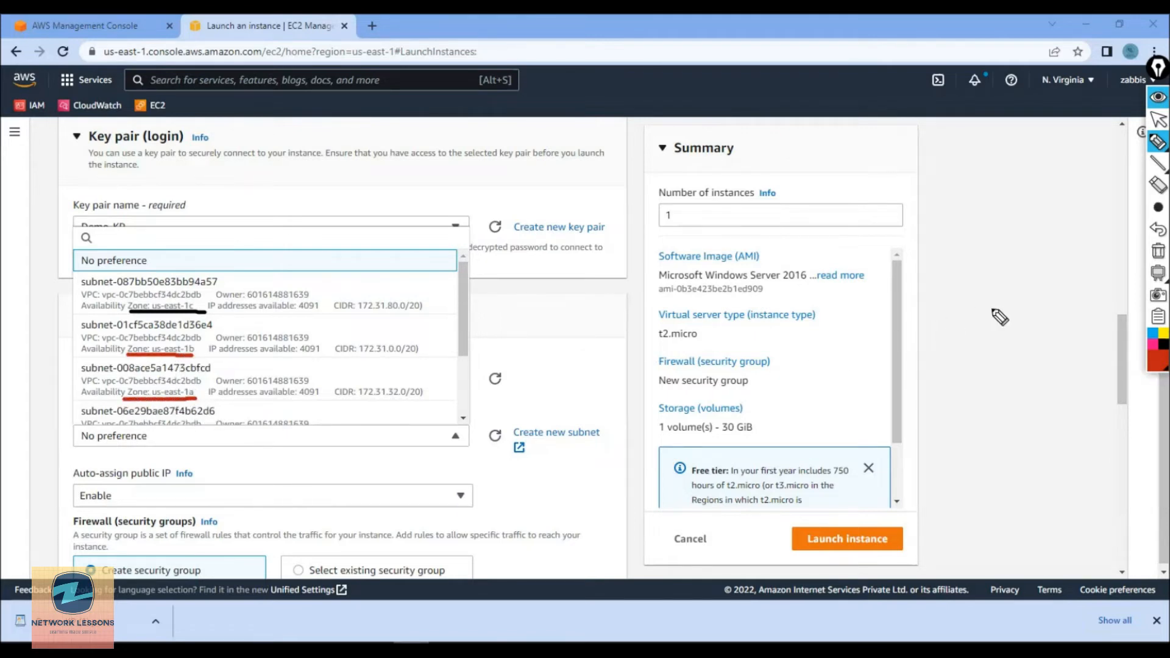
click(1158, 250)
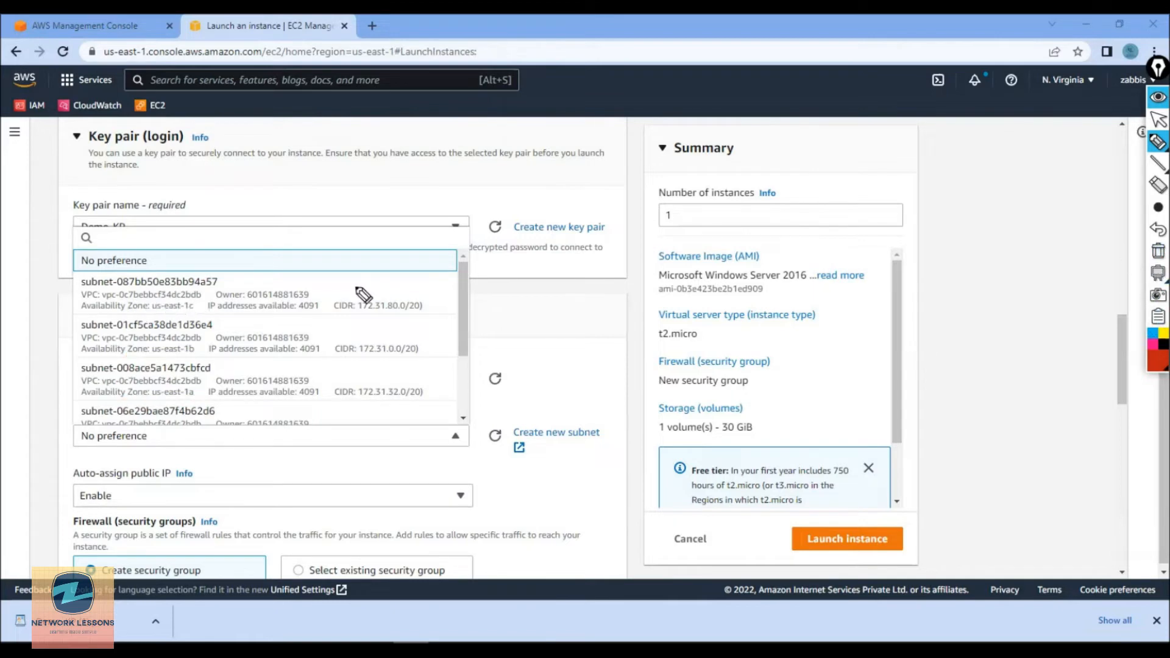
click(1157, 120)
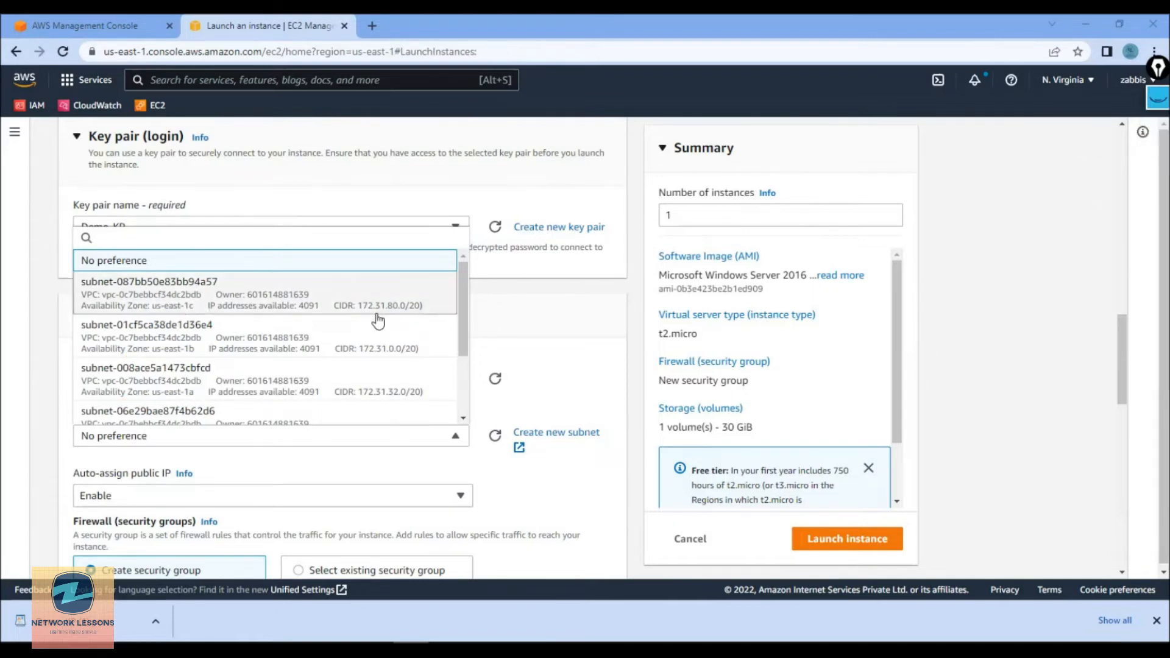
Examine the availability zones of all listed subnets, the AWS region list and the VPCs offered for the instance
scroll(353, 342, down, 3)
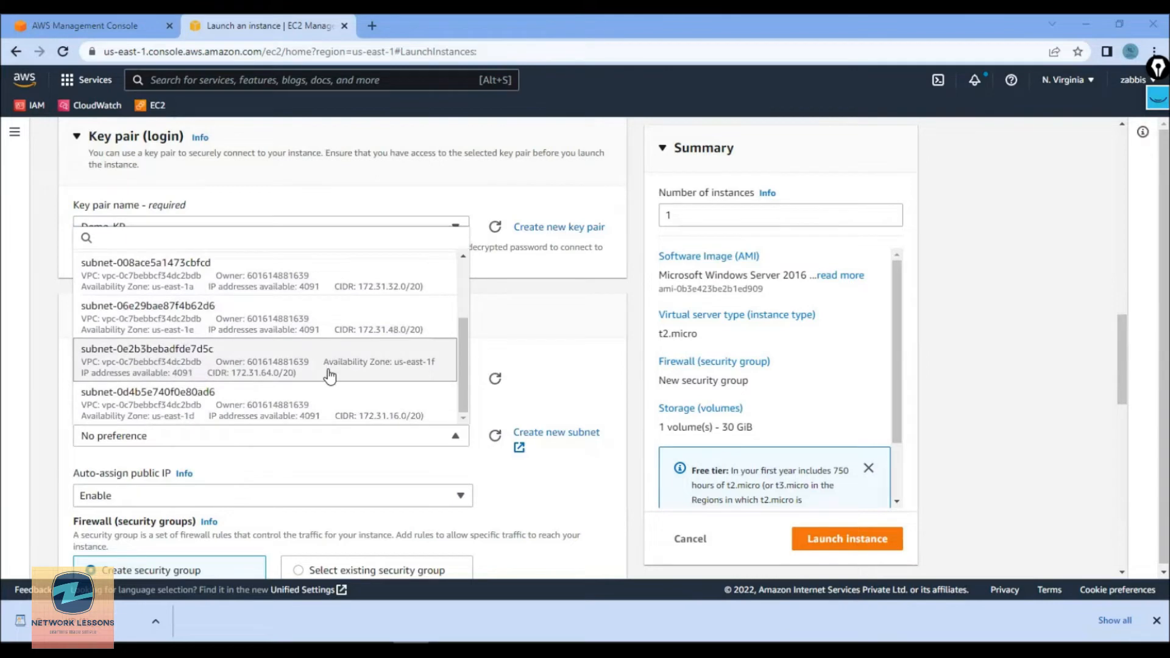
scroll(213, 347, up, 2)
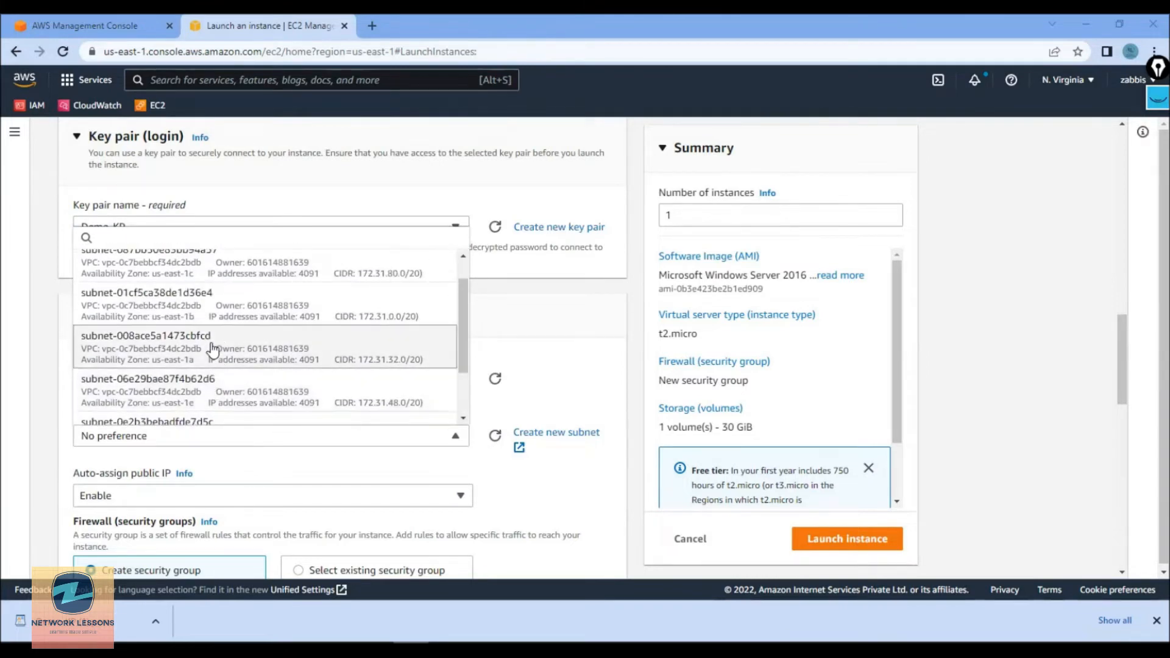
scroll(213, 351, up, 1)
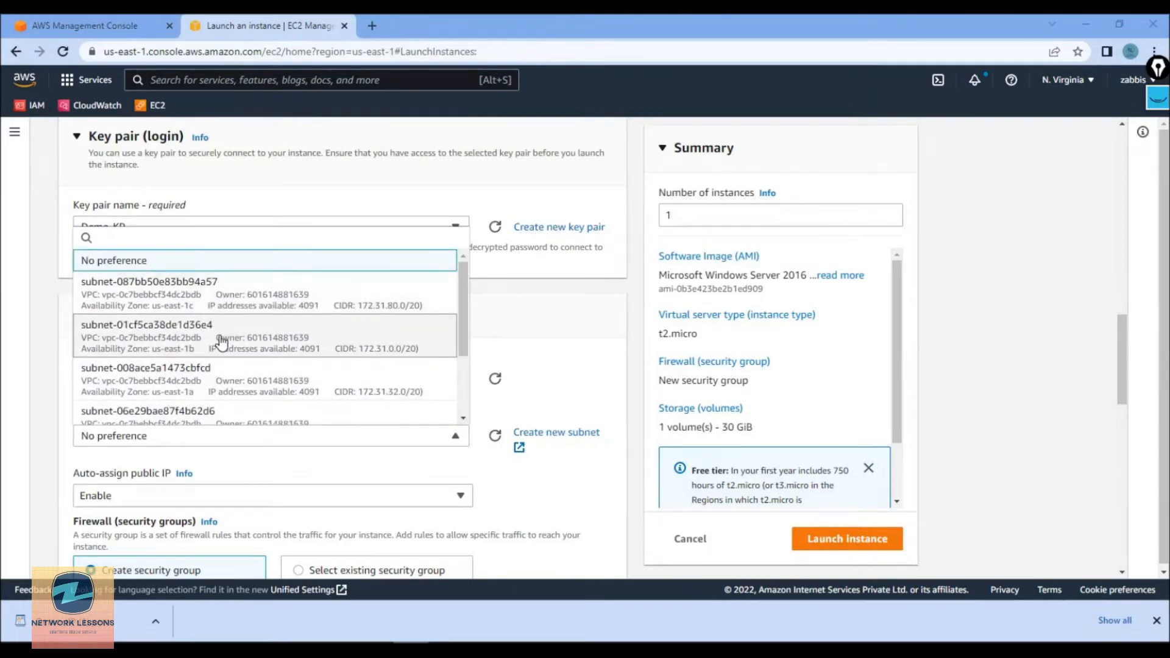
scroll(221, 342, down, 3)
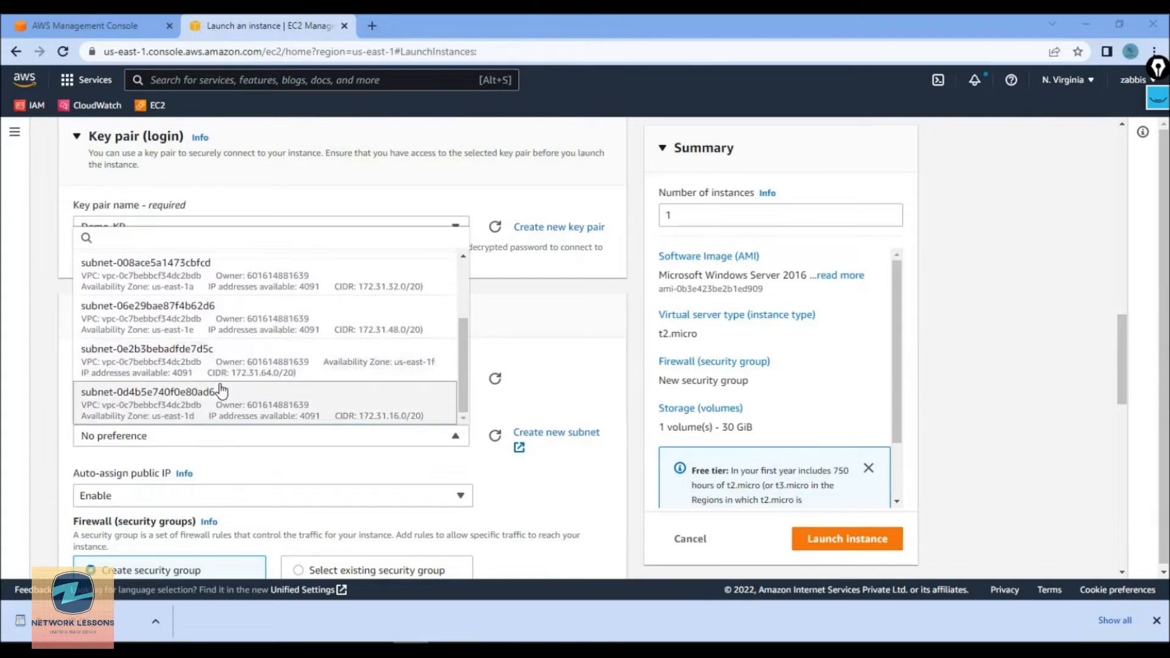
click(1065, 83)
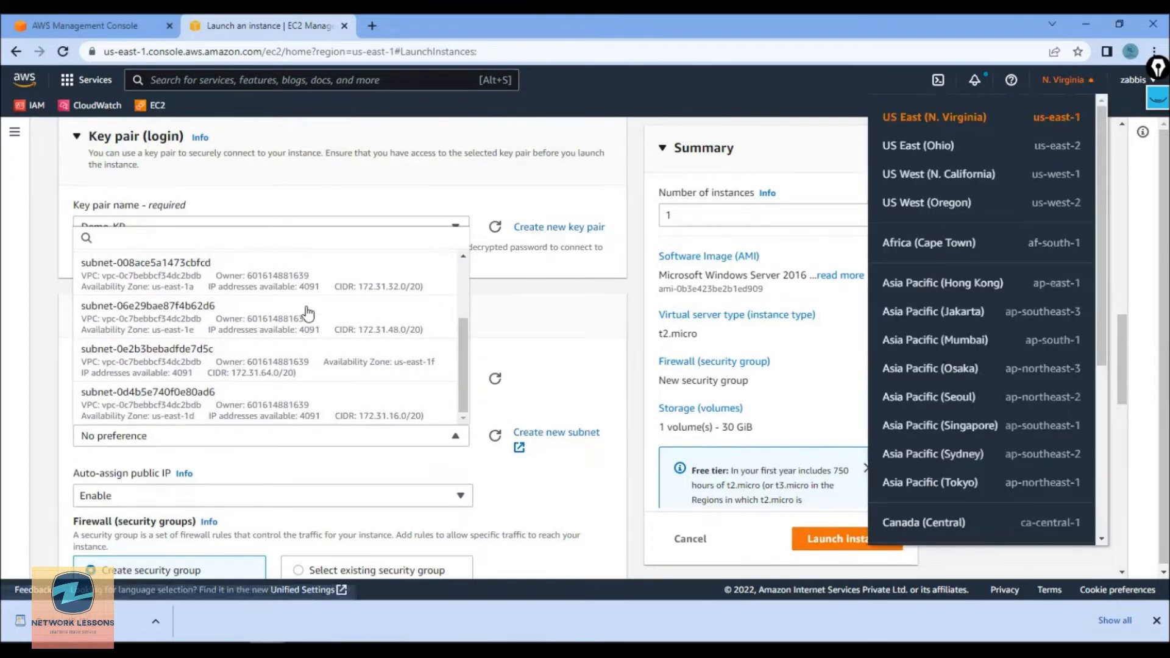
click(551, 323)
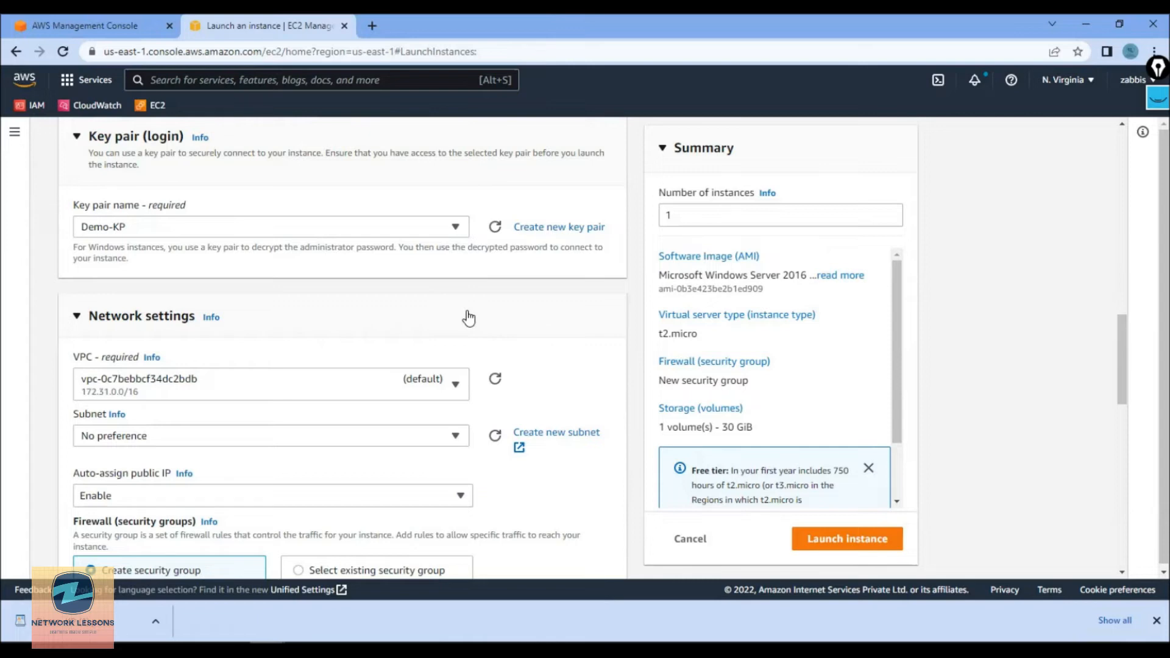
click(342, 390)
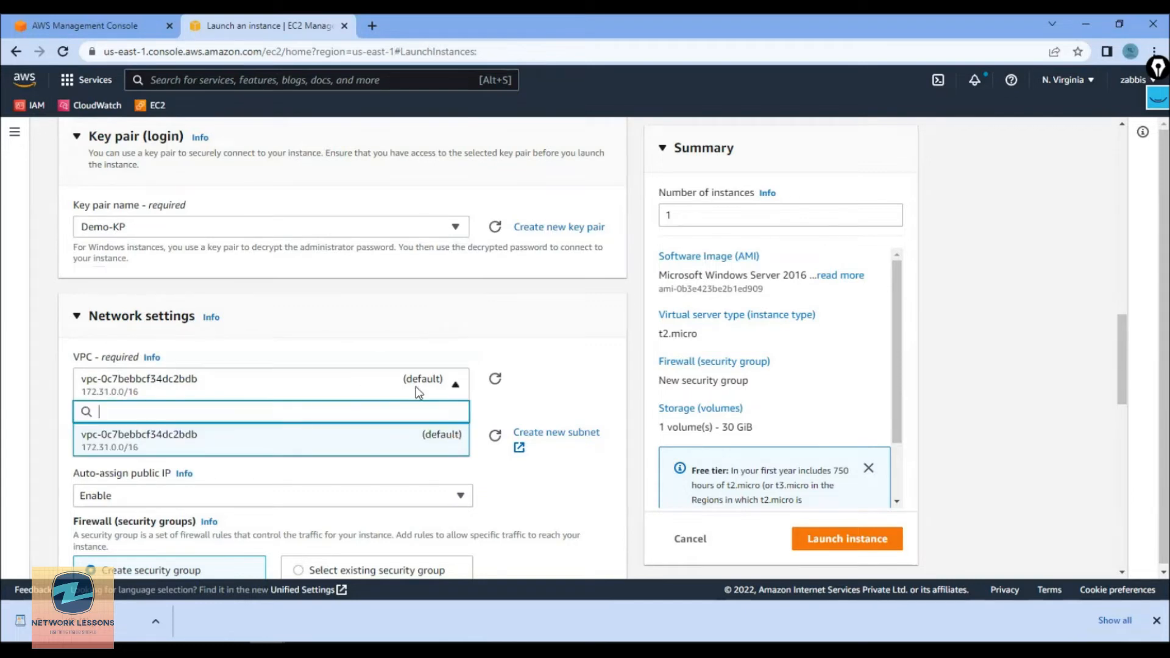
click(504, 348)
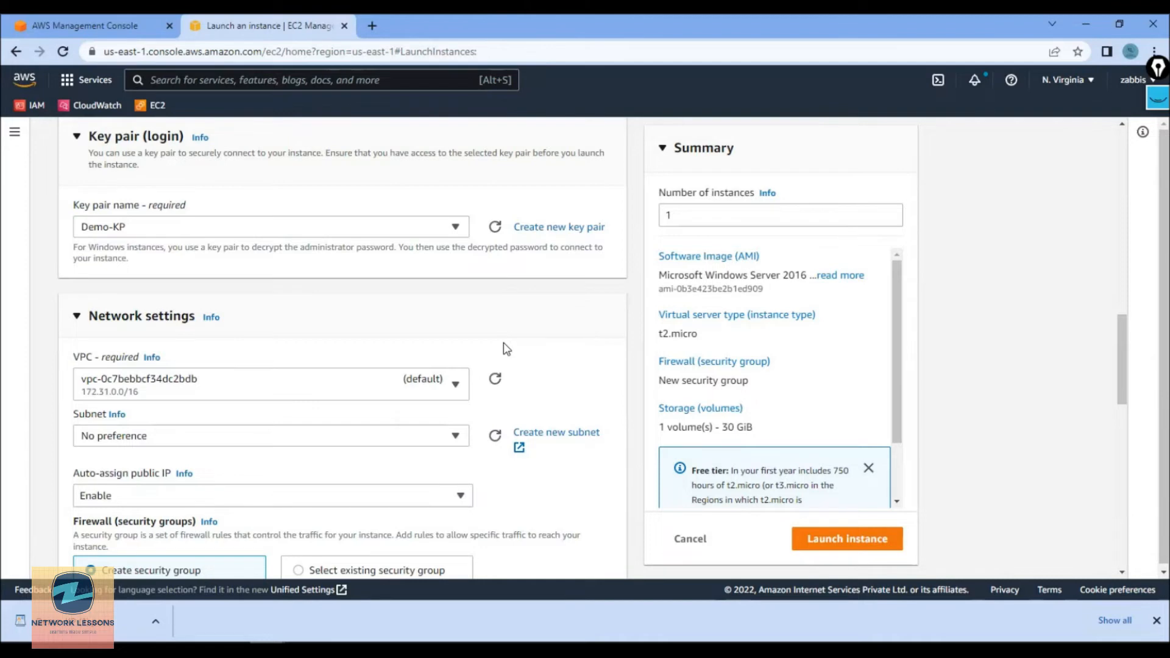
Select subnet-008ace5a1473cbfcd in availability zone us-east-1a as the instance's subnet
scroll(567, 331, down, 4)
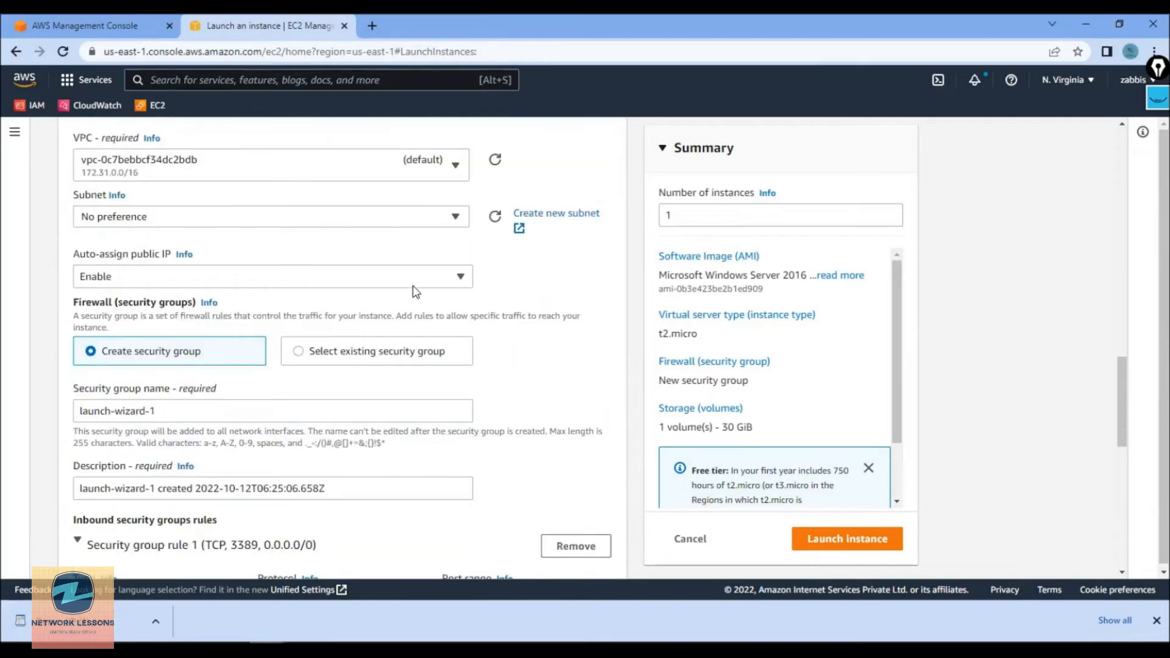
click(456, 217)
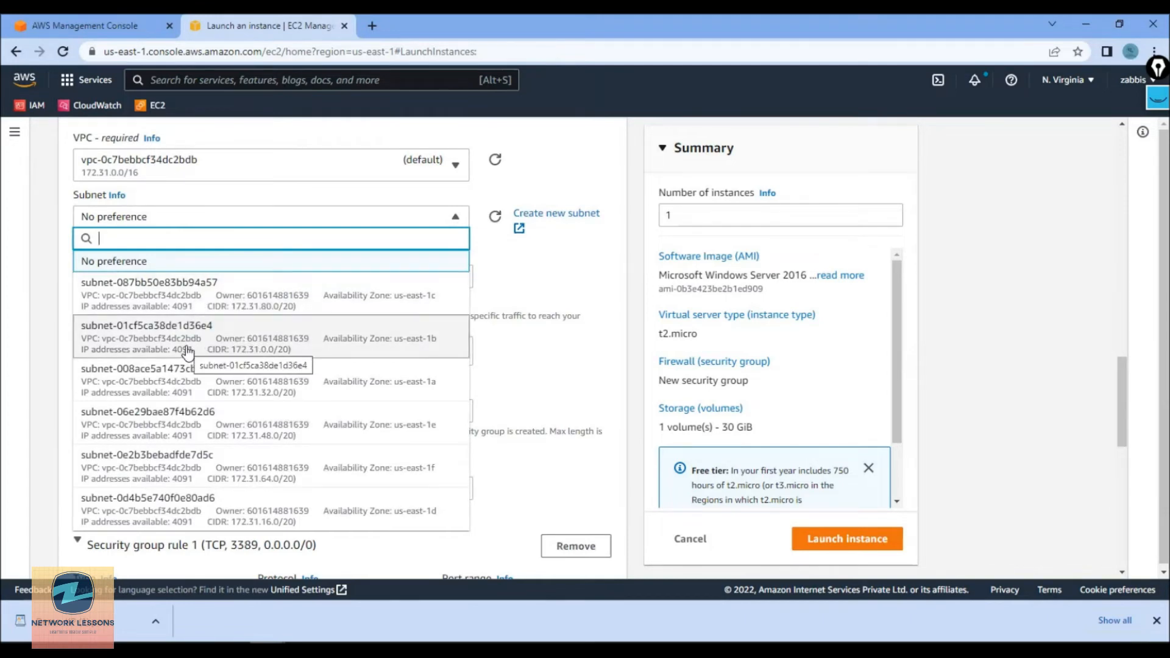
click(176, 383)
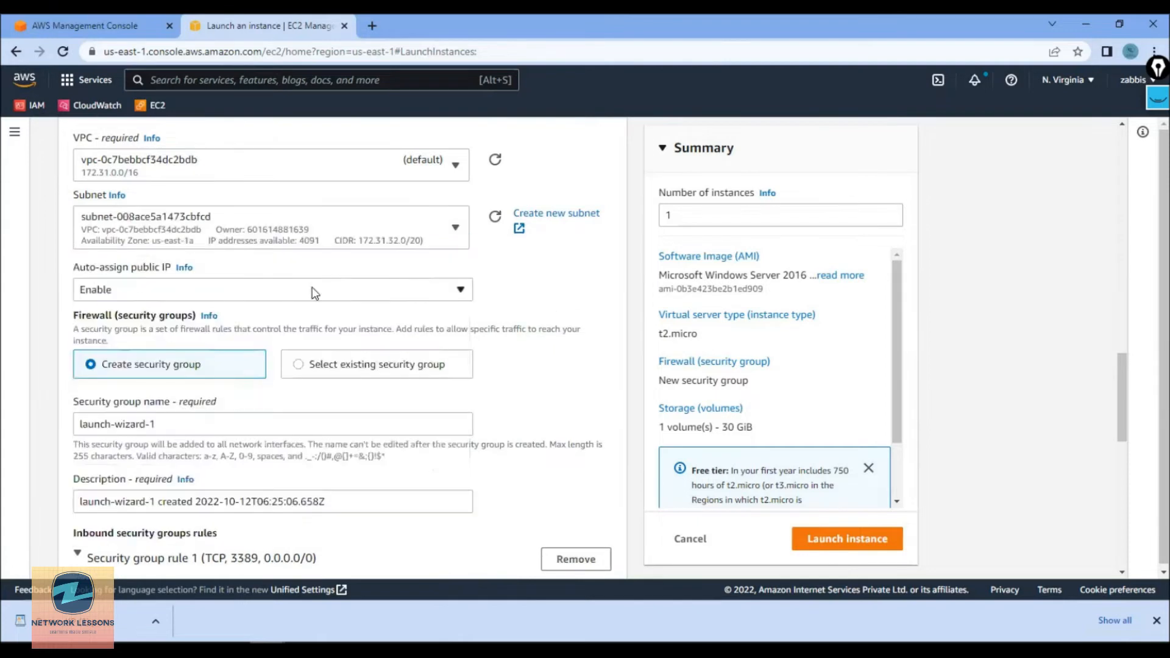
Switch auto-assign public IP to Disable and back to Enable
click(191, 291)
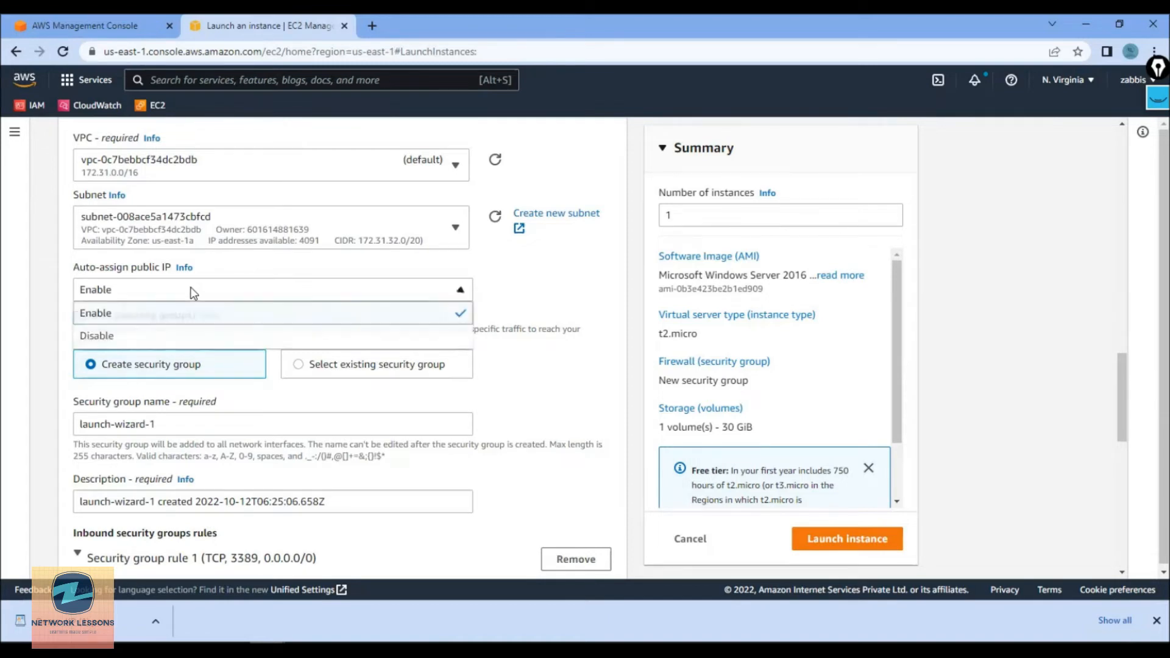
click(132, 335)
click(162, 295)
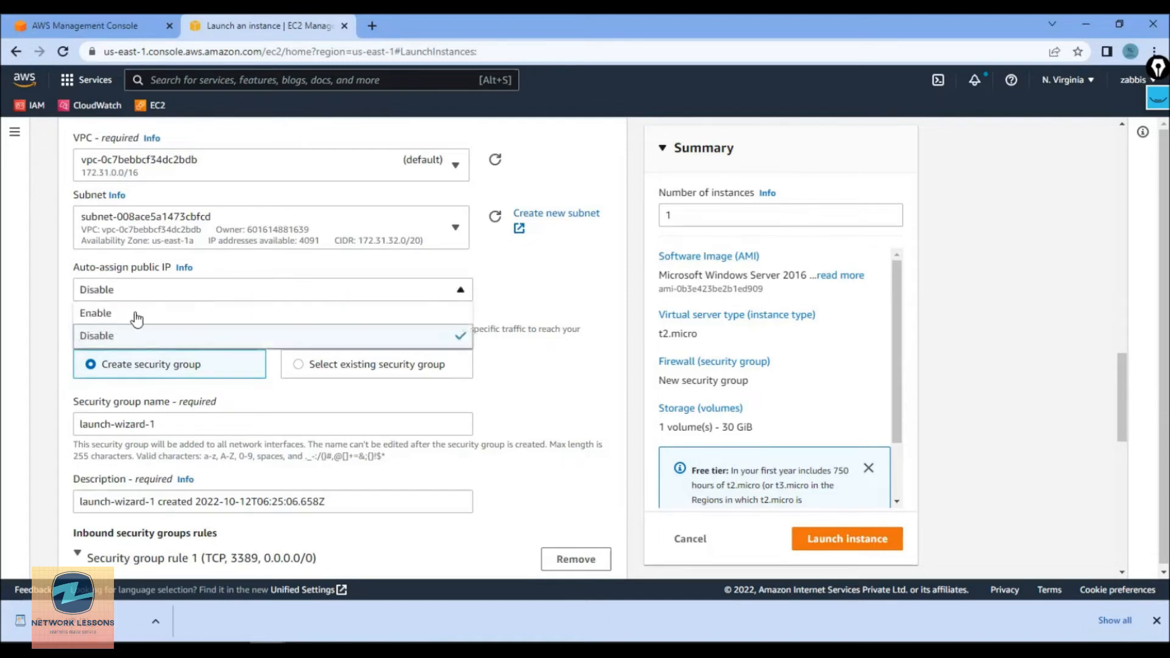
click(96, 315)
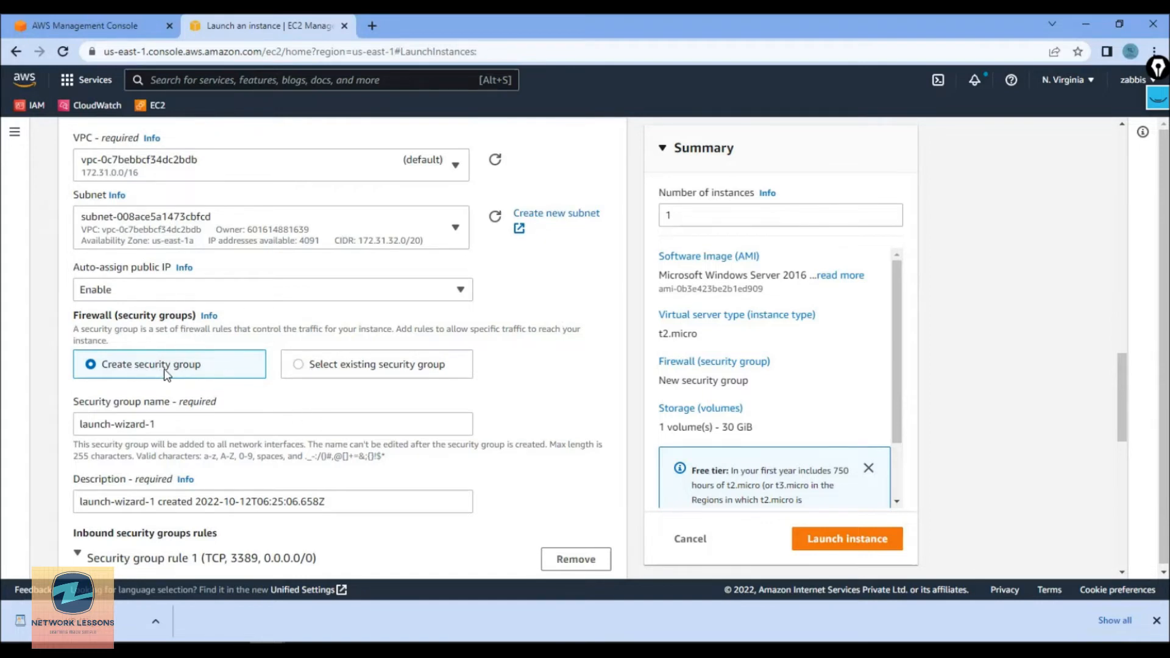
Examine the existing security groups that could be assigned to the instance
click(366, 369)
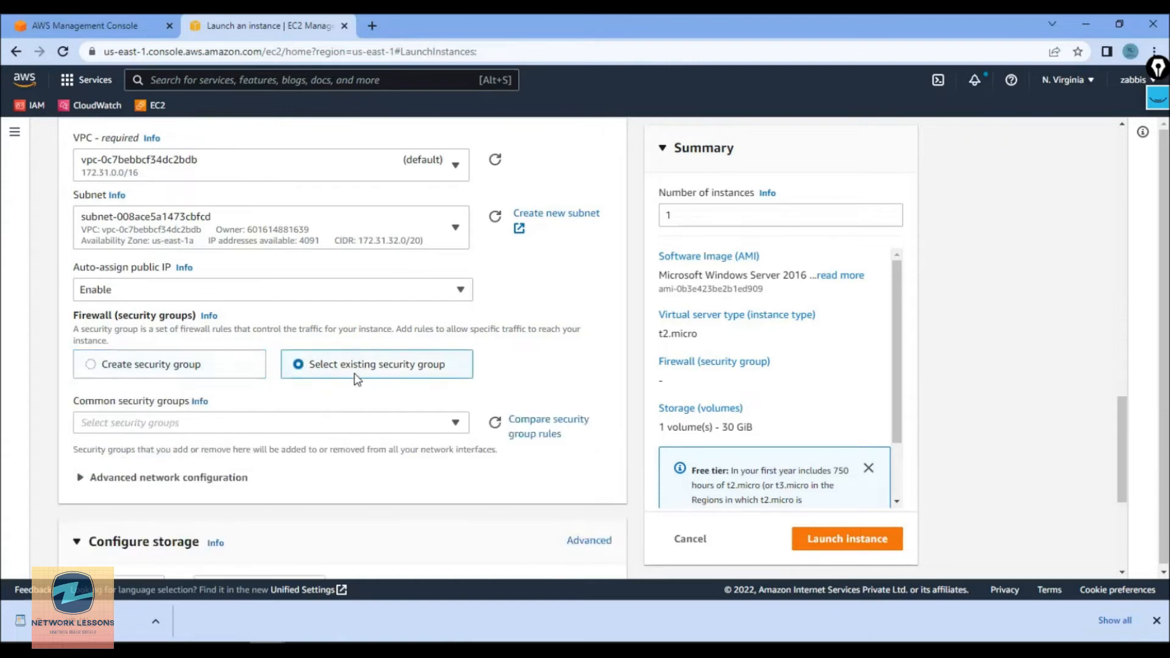
click(446, 427)
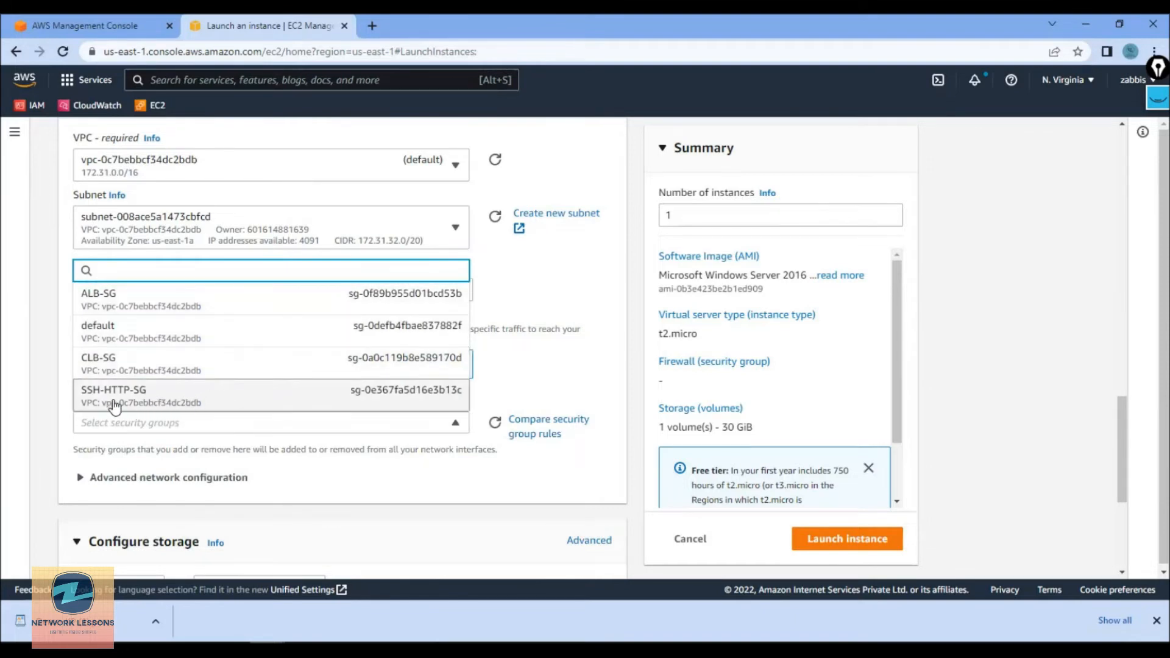
click(557, 370)
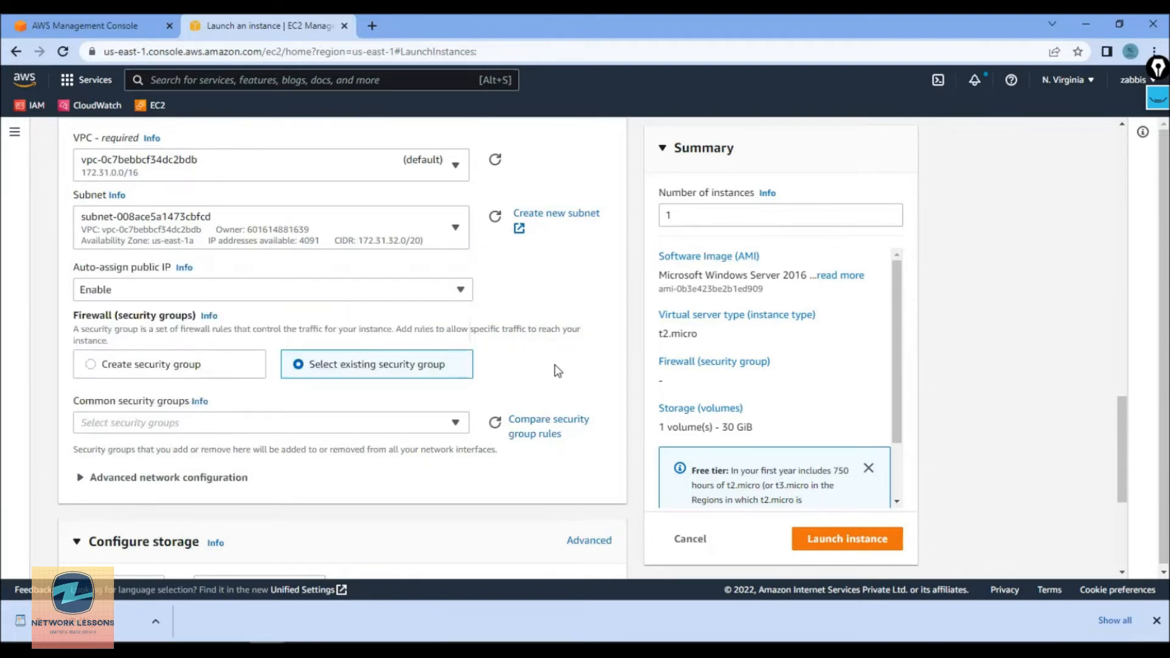
Choose to create a new security group for the instance and name it RDP-SG
click(173, 376)
drag(214, 424, 14, 425)
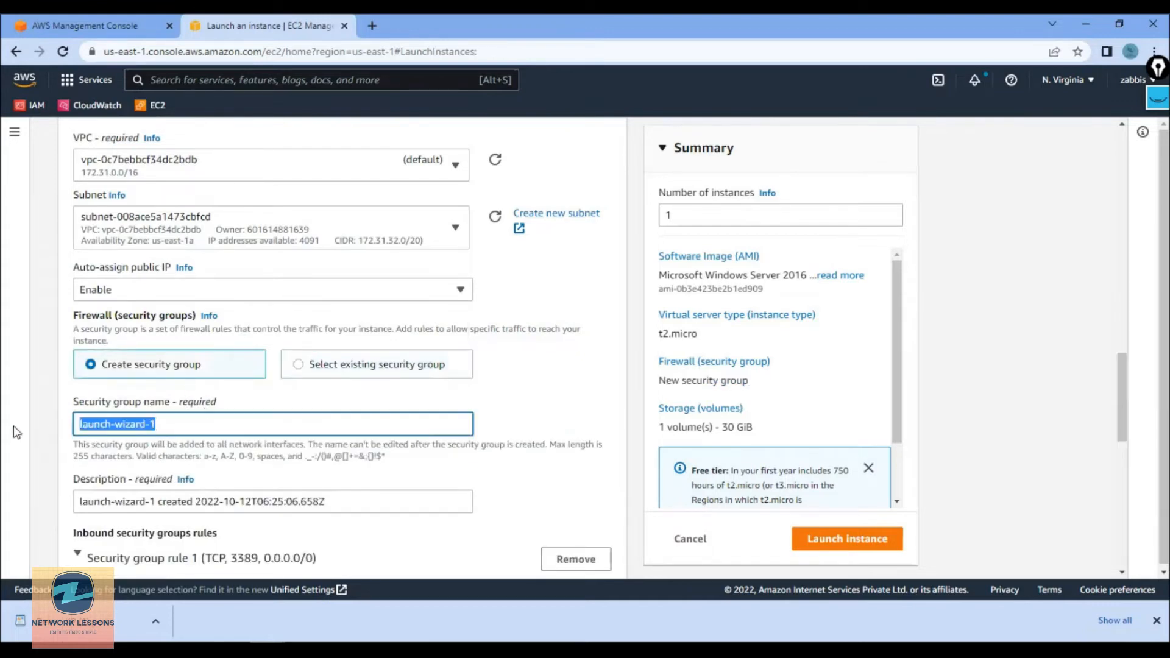
text(RDP-S)
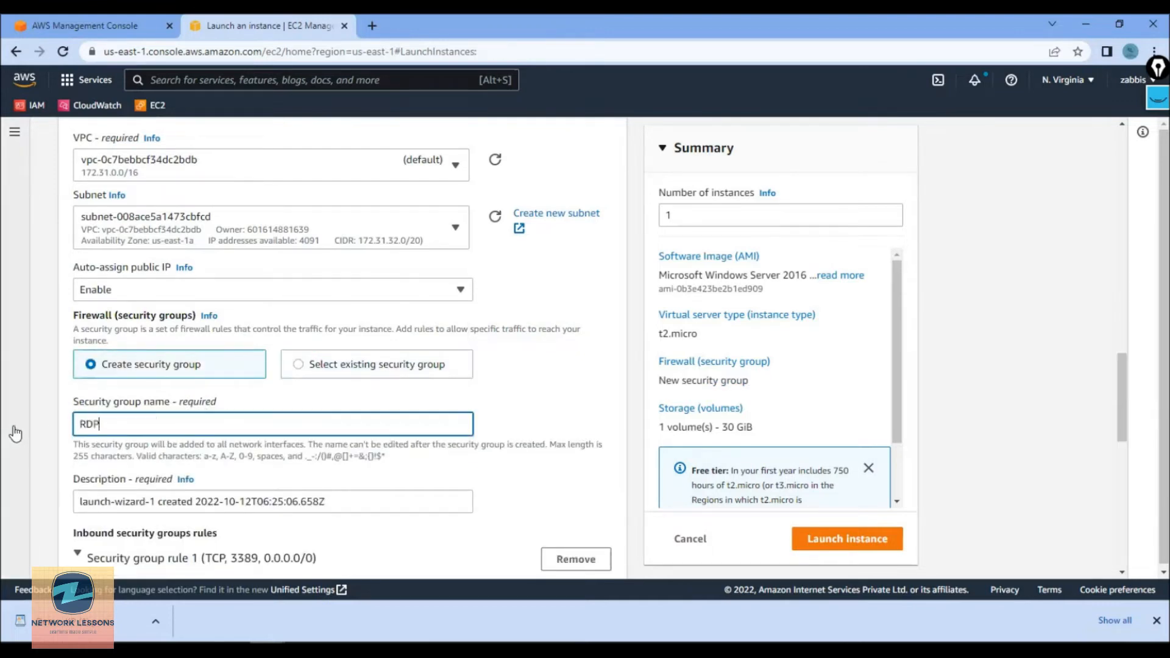
text(G)
Add a second inbound security group rule below the RDP rule and remove it again
scroll(170, 485, down, 4)
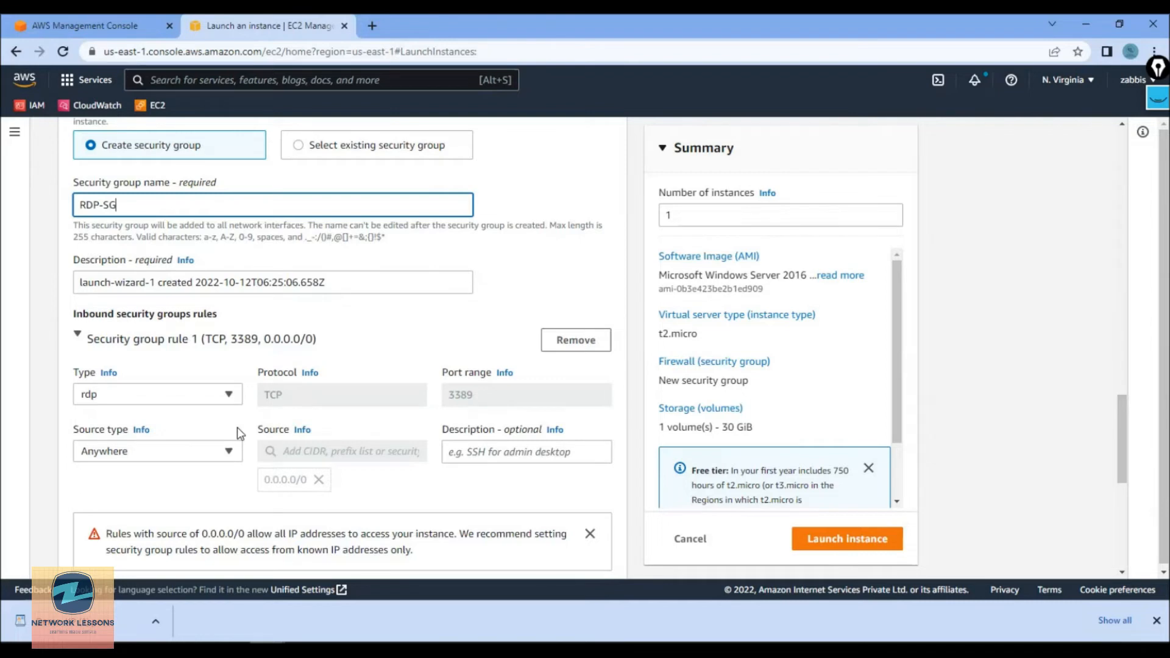
scroll(236, 435, down, 3)
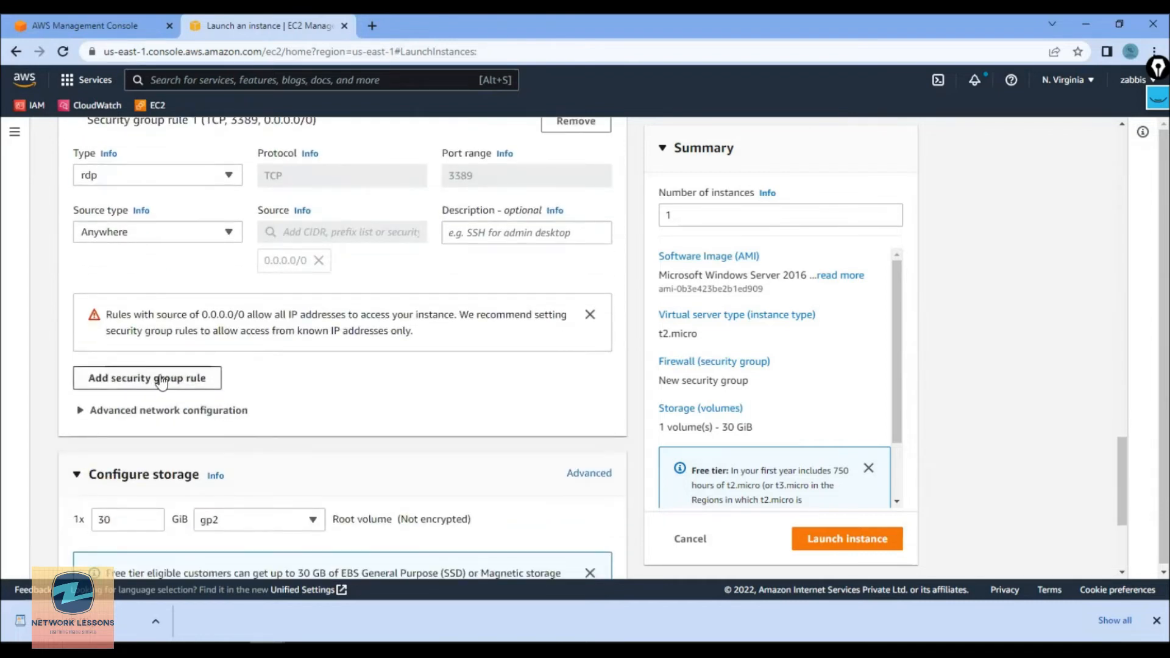
click(162, 383)
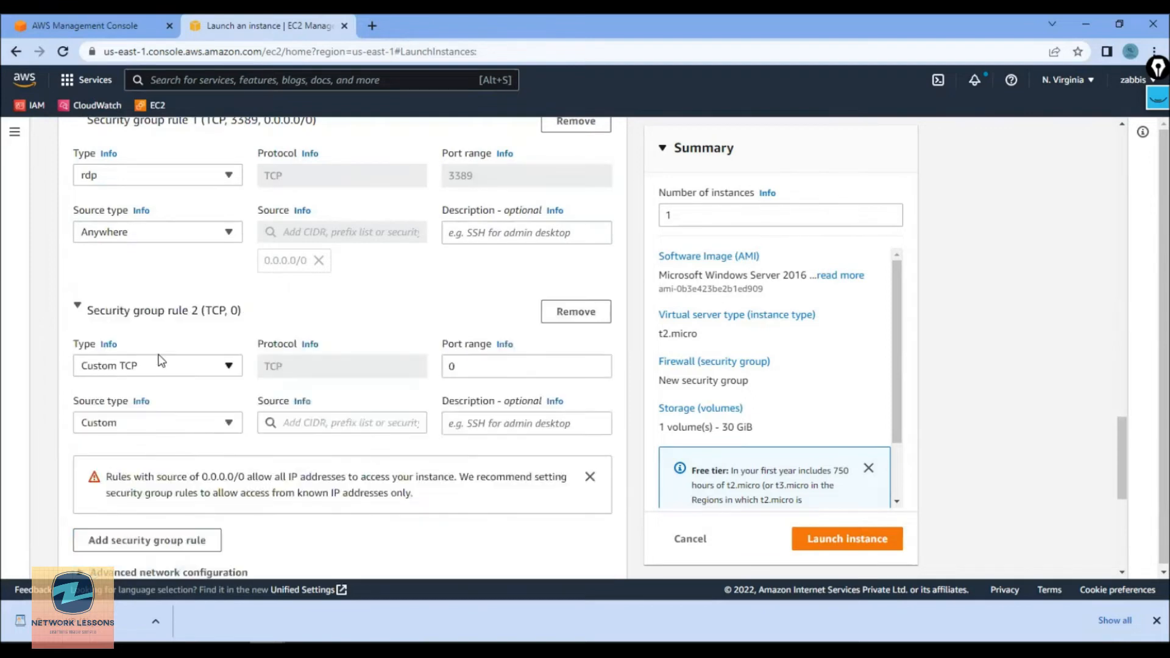
click(576, 312)
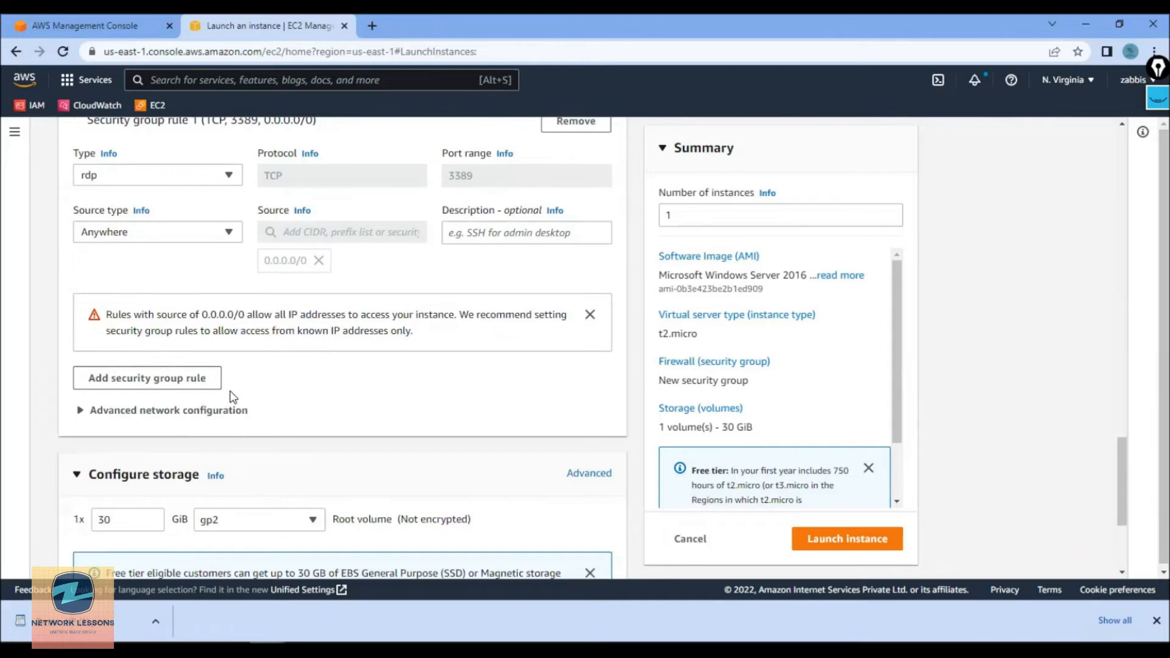
Expand the advanced network configuration, examine the options for network interface 1 and collapse the section
scroll(238, 406, down, 4)
scroll(114, 235, up, 2)
click(95, 282)
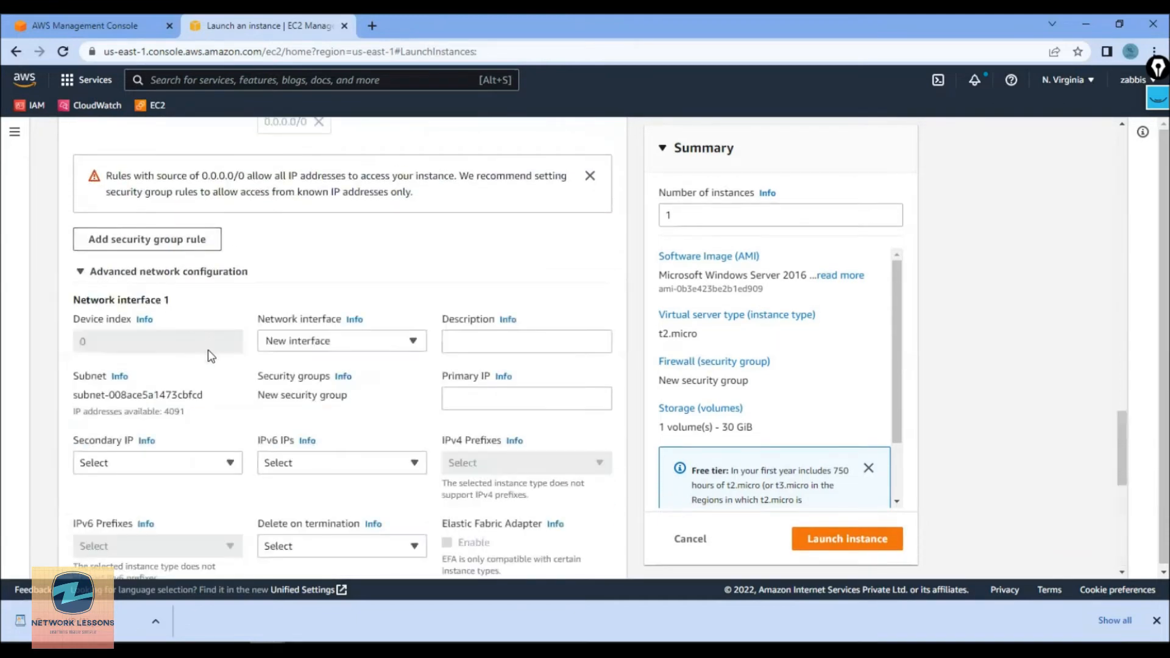
scroll(209, 355, down, 5)
scroll(209, 350, up, 3)
scroll(209, 350, up, 2)
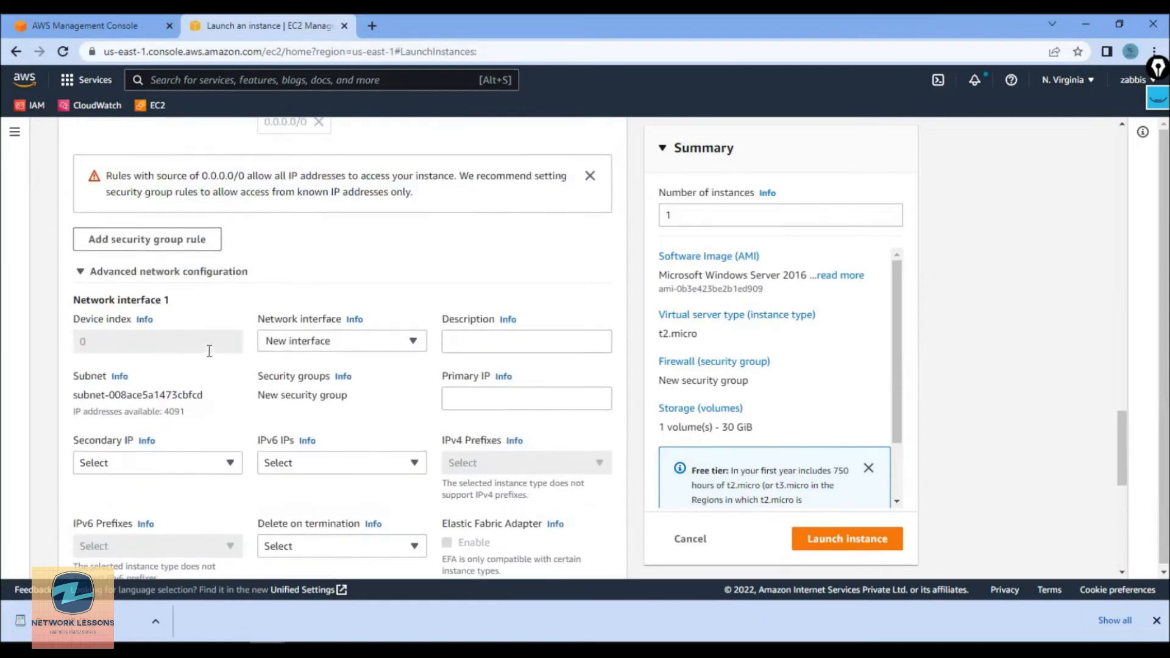
click(80, 274)
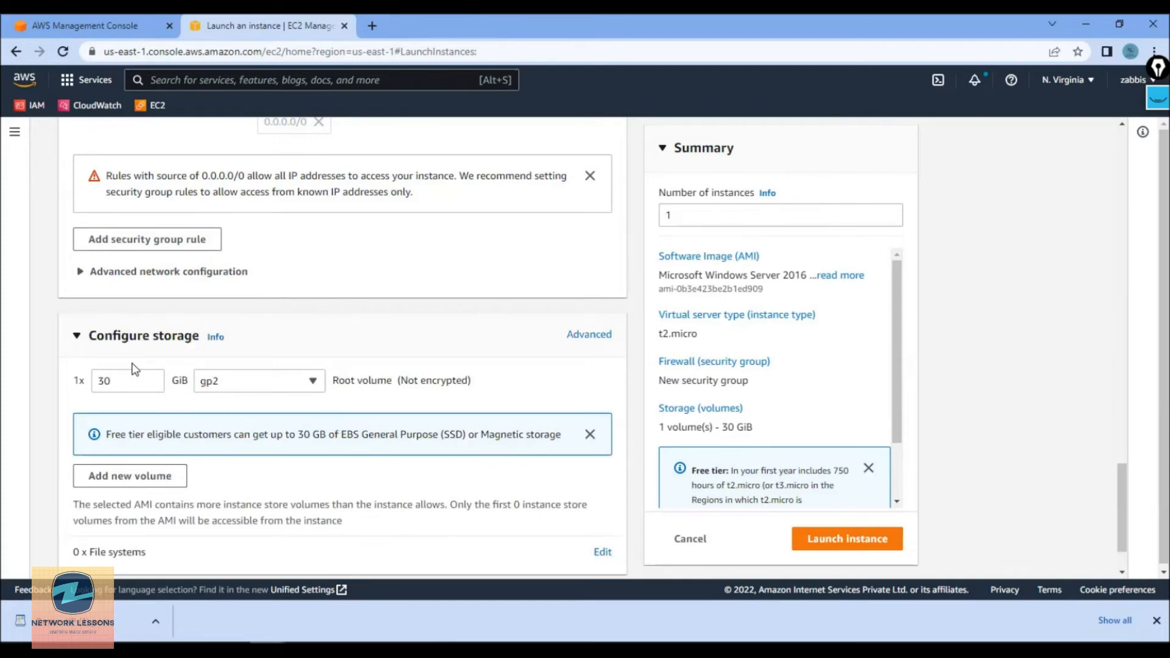
Add an extra EBS volume besides the root volume in the storage configuration and remove it again
drag(339, 381, 386, 382)
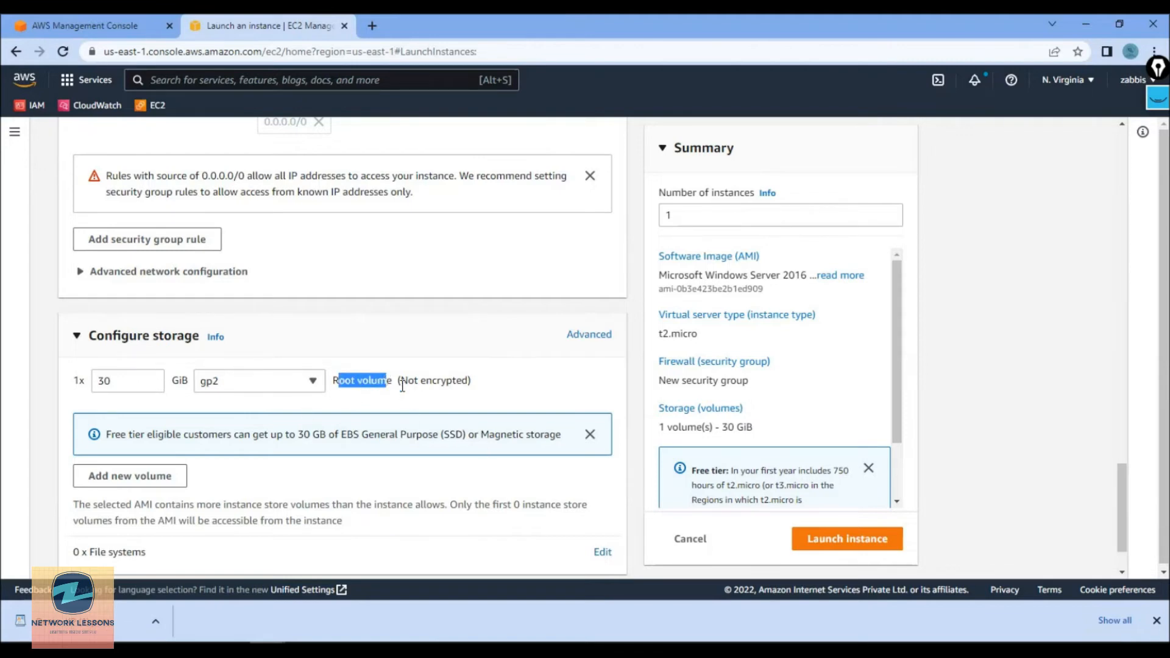
scroll(215, 414, down, 1)
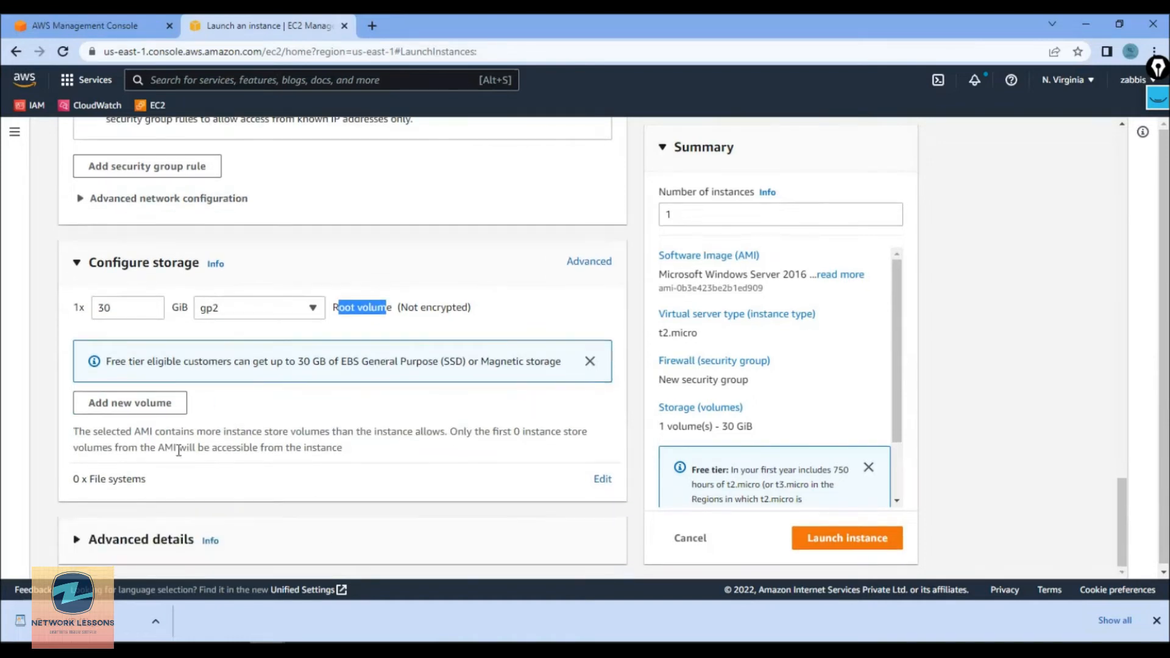
click(104, 404)
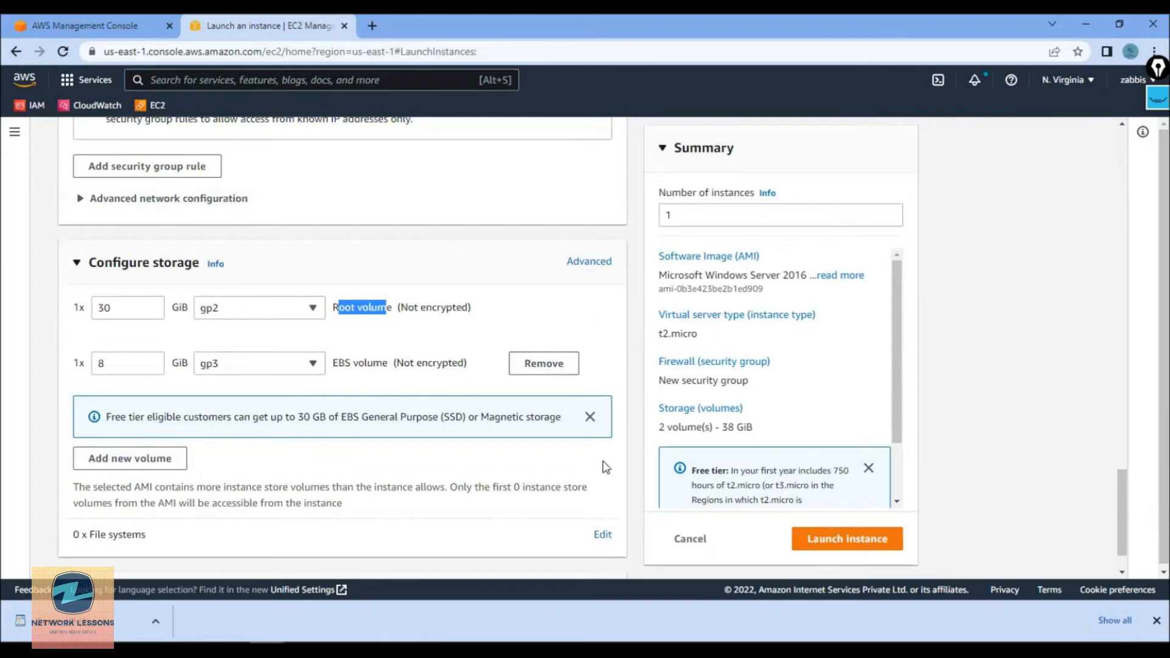
click(544, 363)
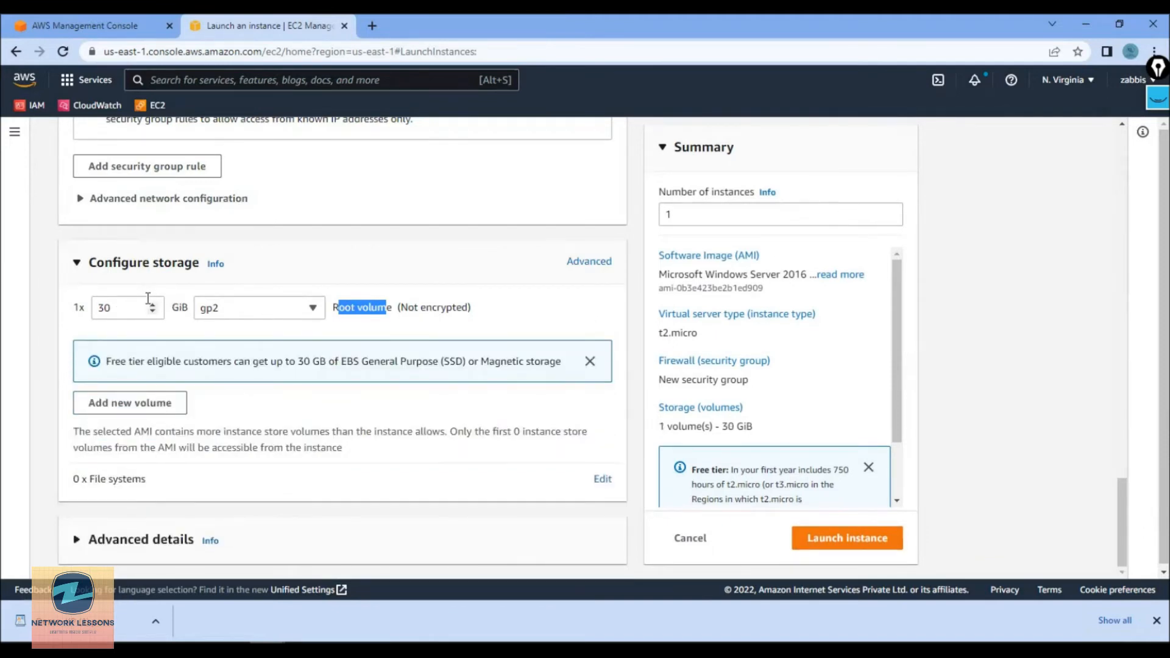
Examine the root volume's size and available volume types in the storage configuration, including the SSD, HDD and Magnetic options
double_click(120, 307)
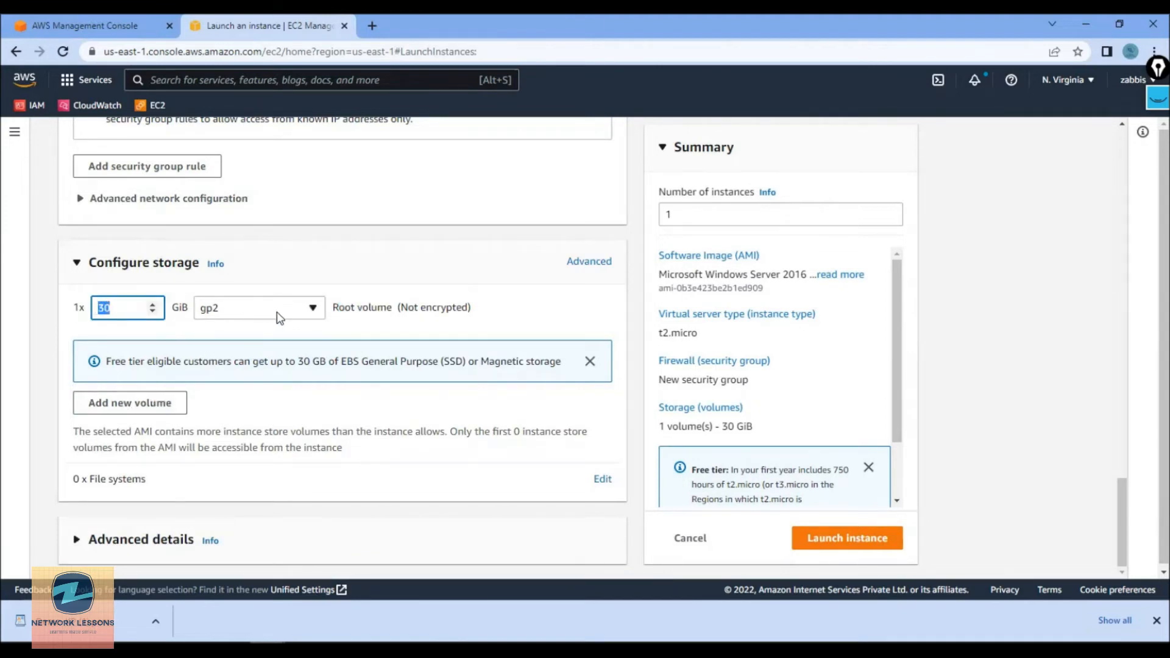
click(278, 318)
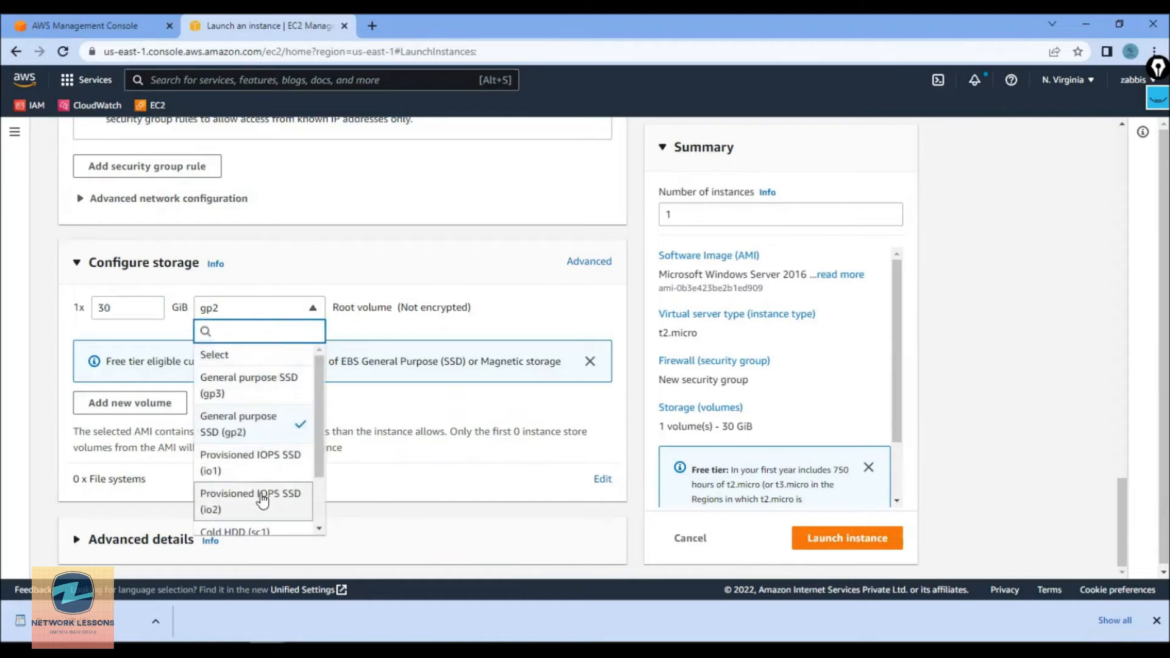
scroll(261, 496, down, 3)
scroll(251, 486, up, 3)
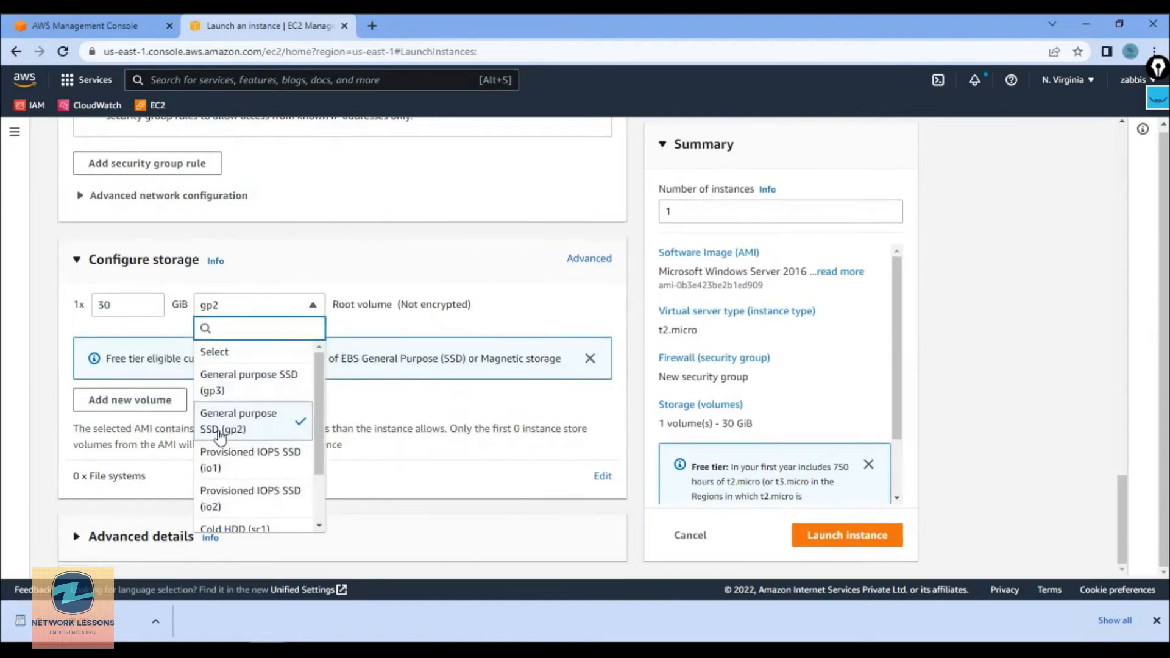
scroll(307, 463, down, 3)
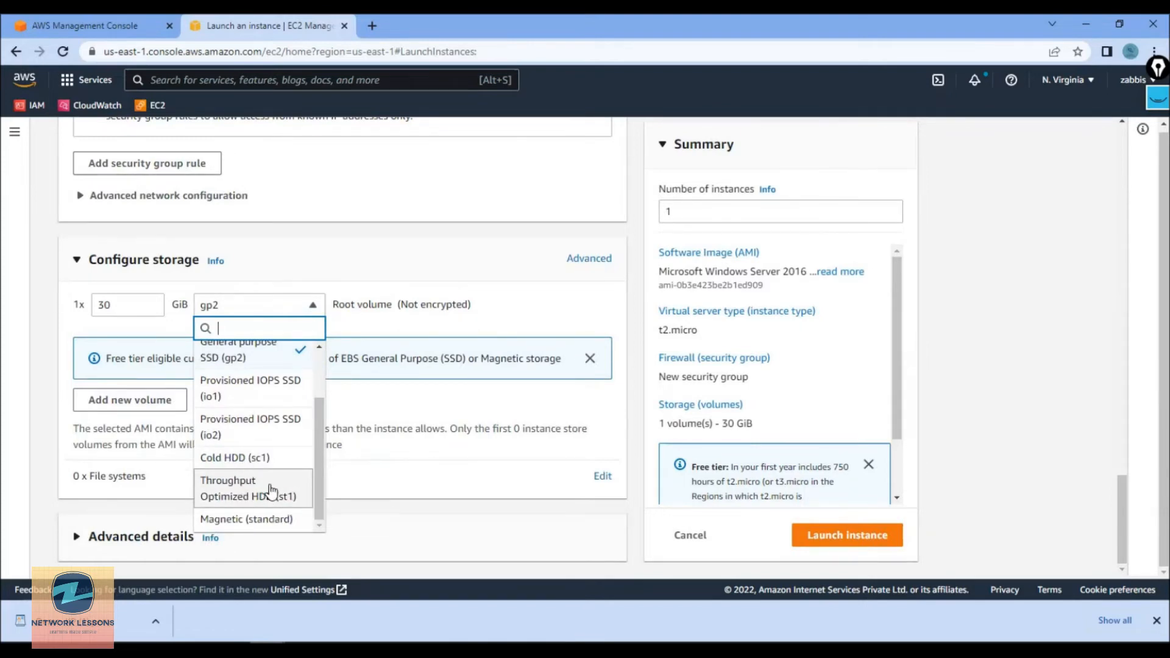
click(339, 272)
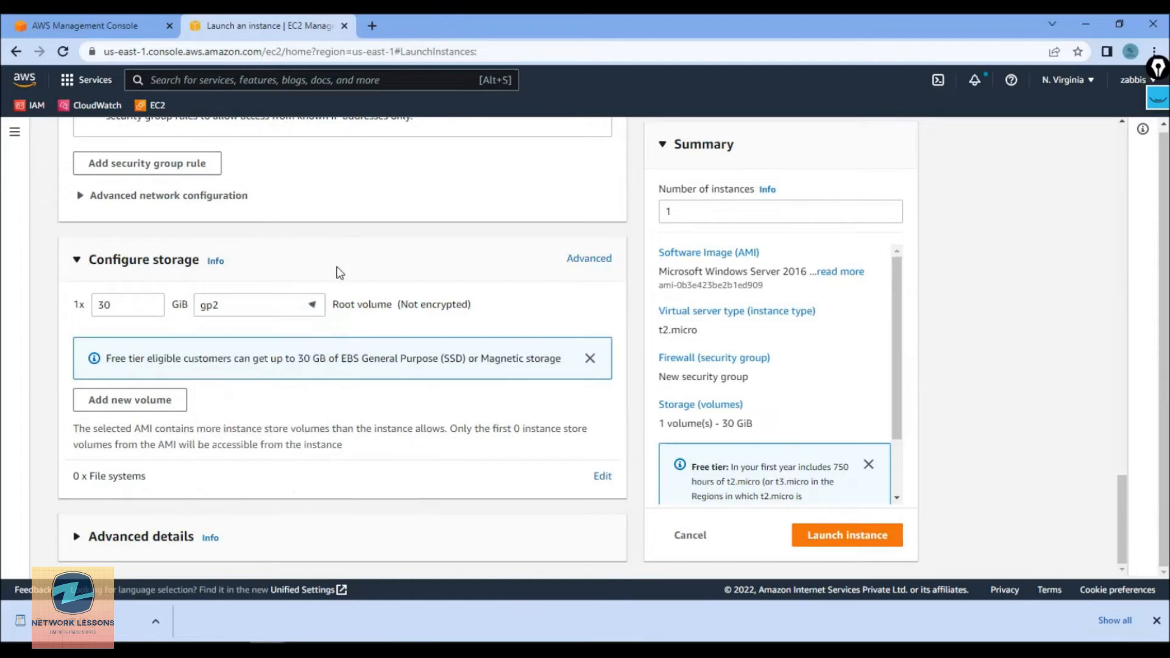
click(339, 273)
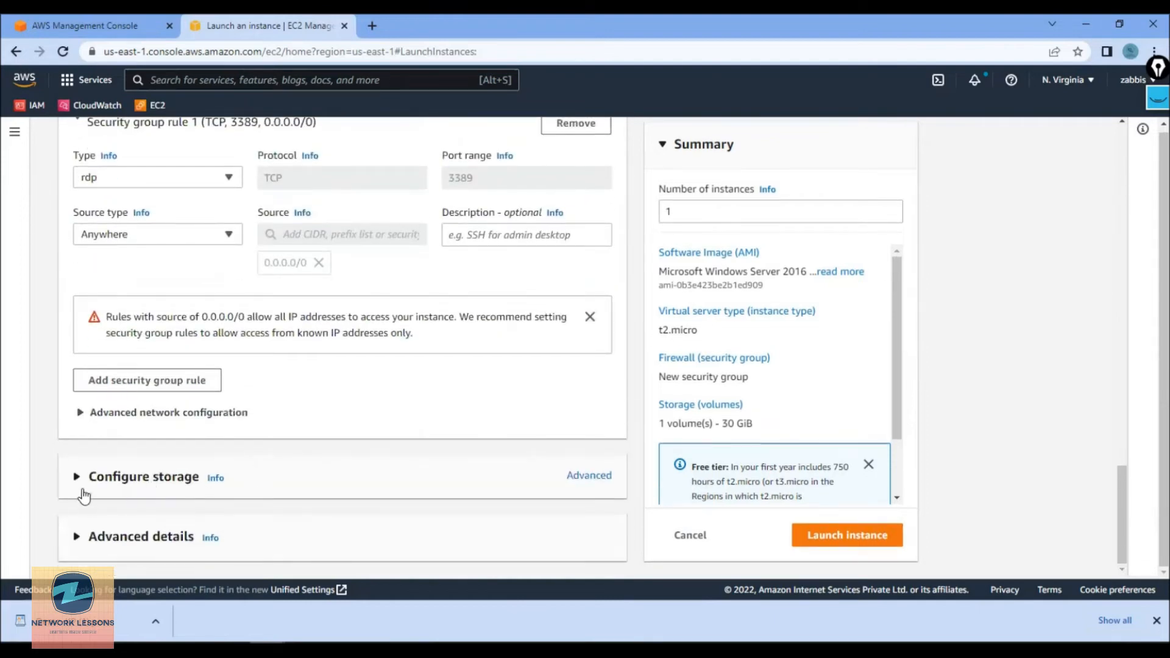
click(84, 493)
scroll(373, 504, down, 4)
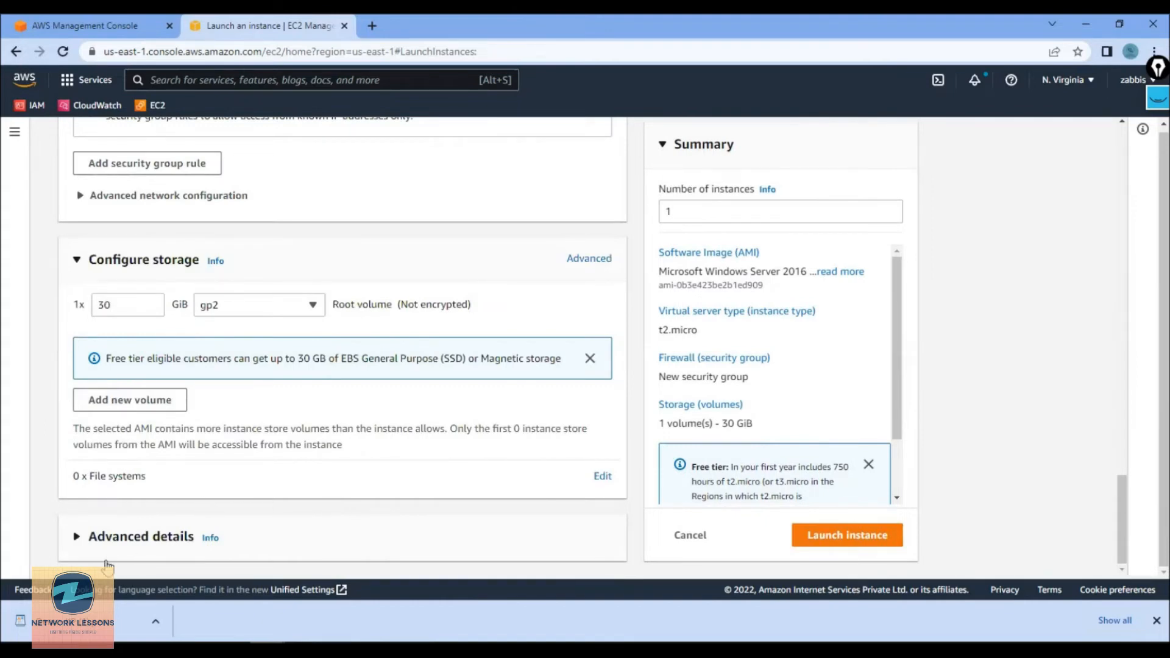
Expand the advanced details and examine the options from Request Spot Instances and shutdown behavior through to the User data field
click(70, 538)
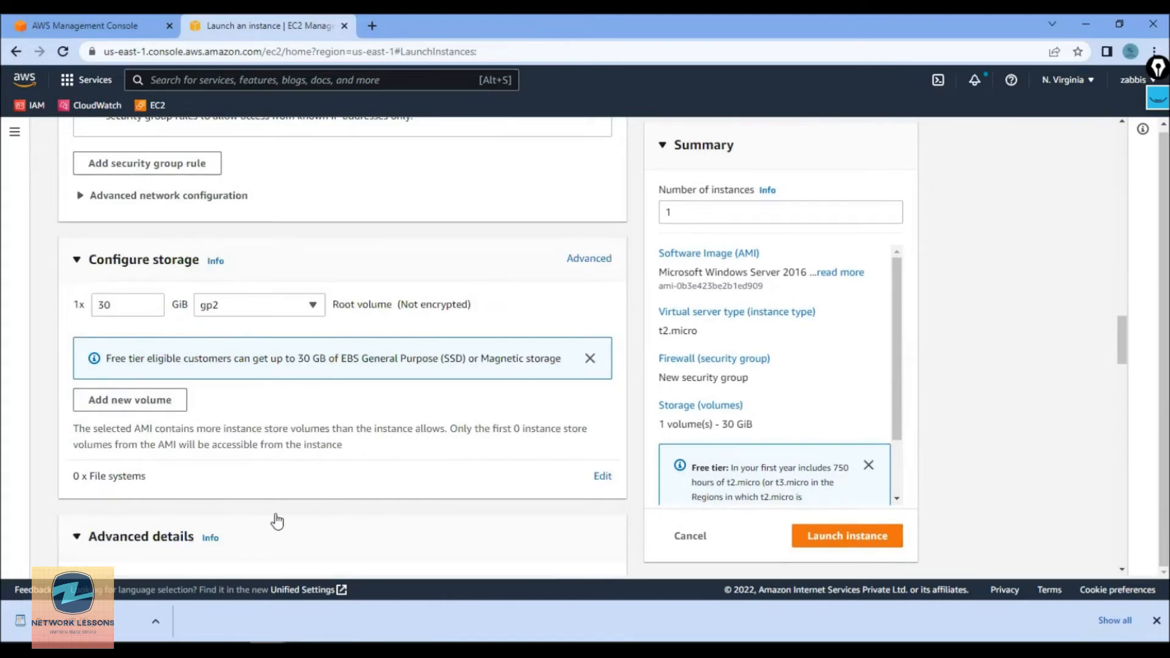
scroll(286, 511, down, 7)
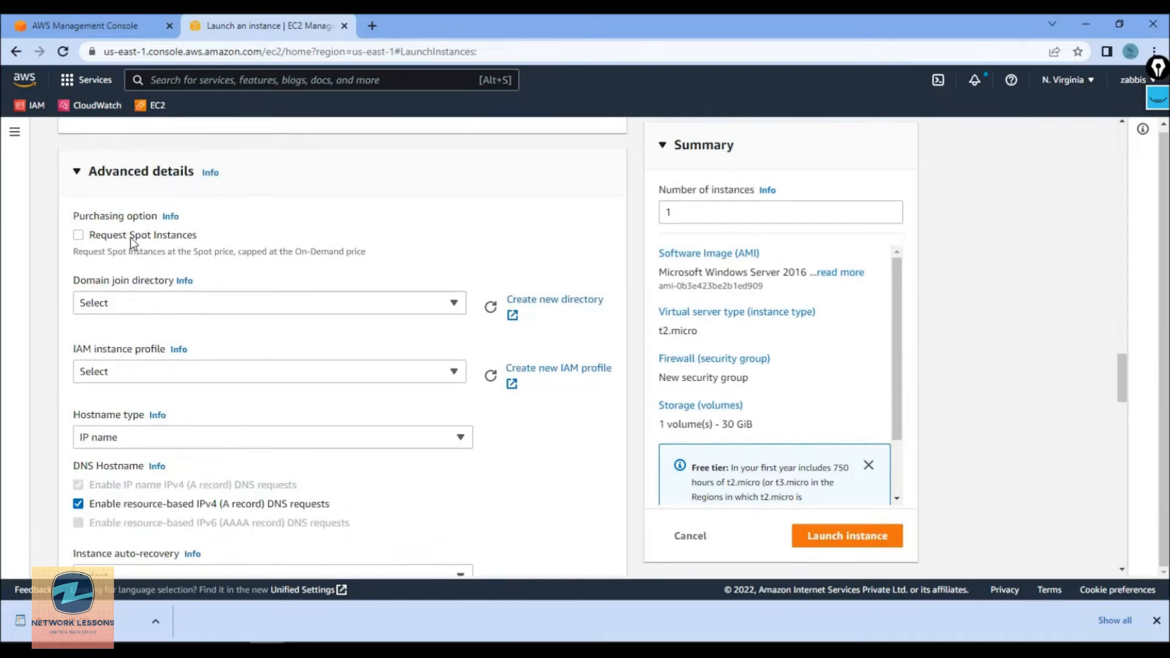
scroll(467, 382, down, 5)
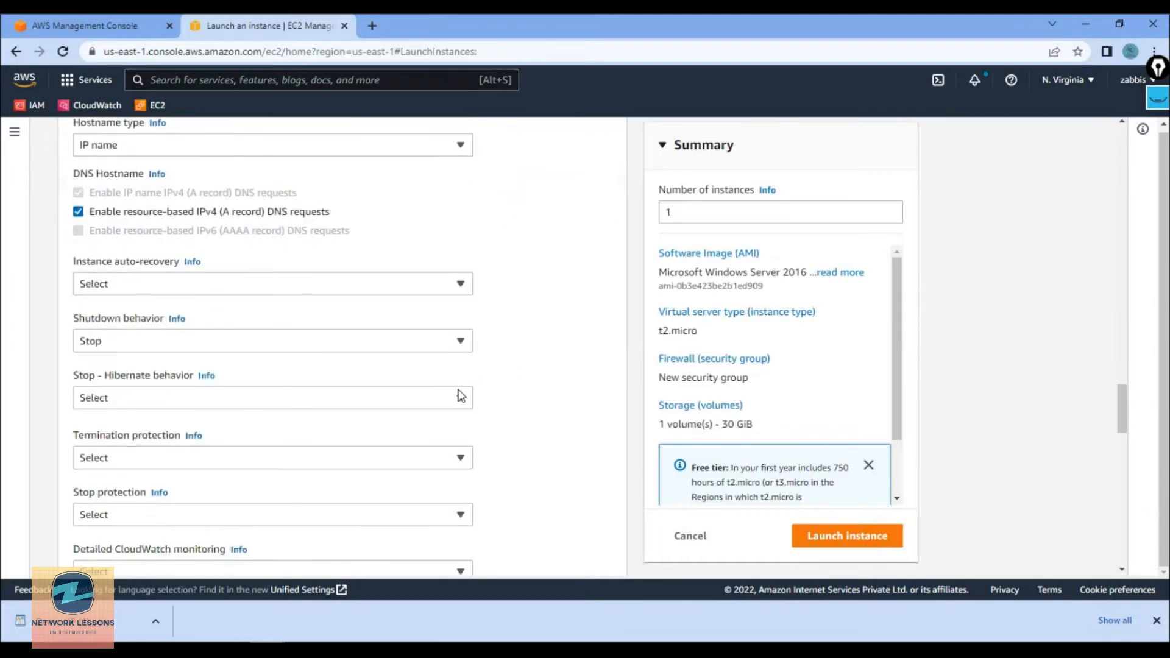
scroll(461, 396, down, 1)
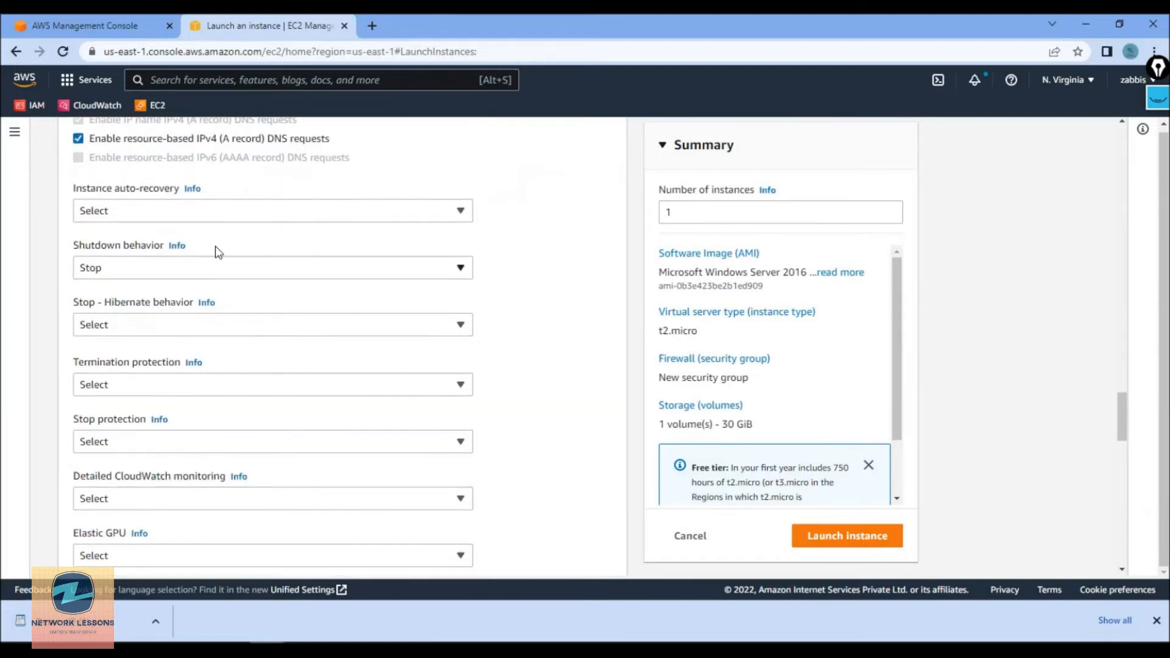
click(150, 214)
click(368, 348)
scroll(579, 415, down, 15)
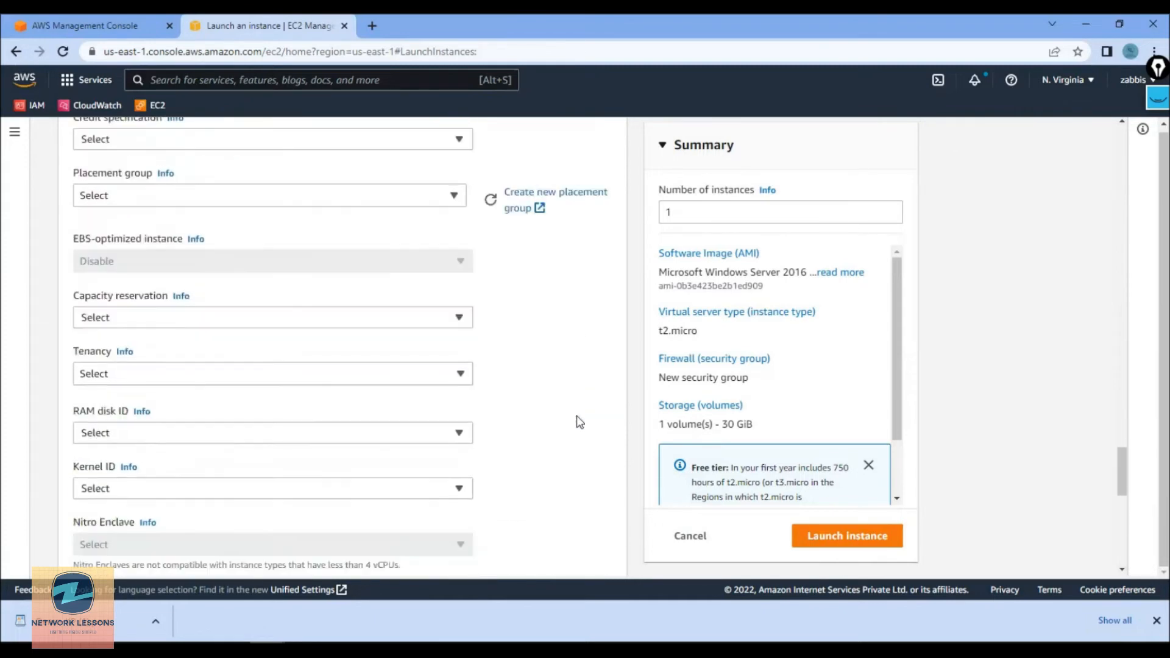
scroll(579, 415, down, 6)
click(157, 298)
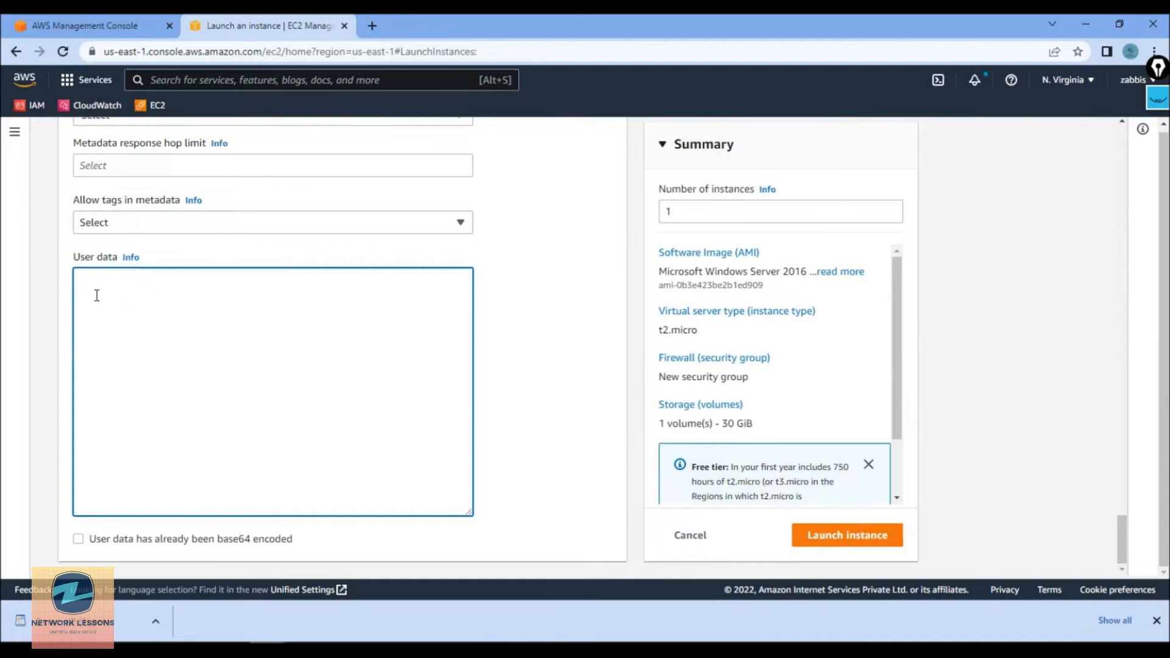
scroll(686, 457, up, 2)
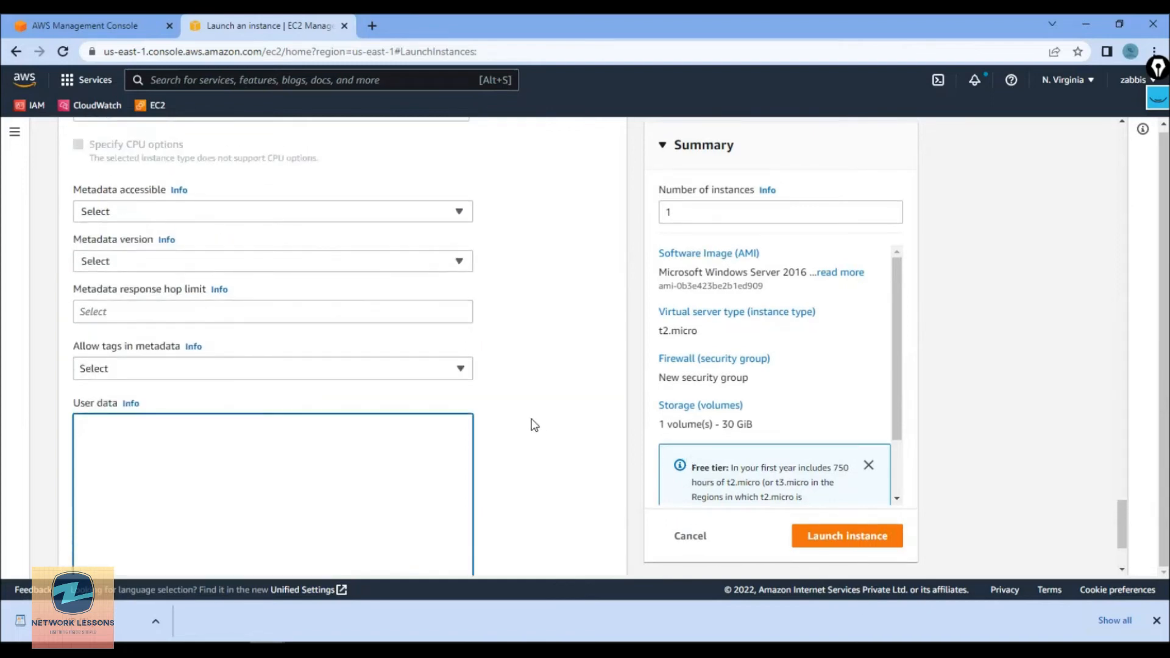
scroll(535, 424, up, 2)
scroll(818, 504, down, 5)
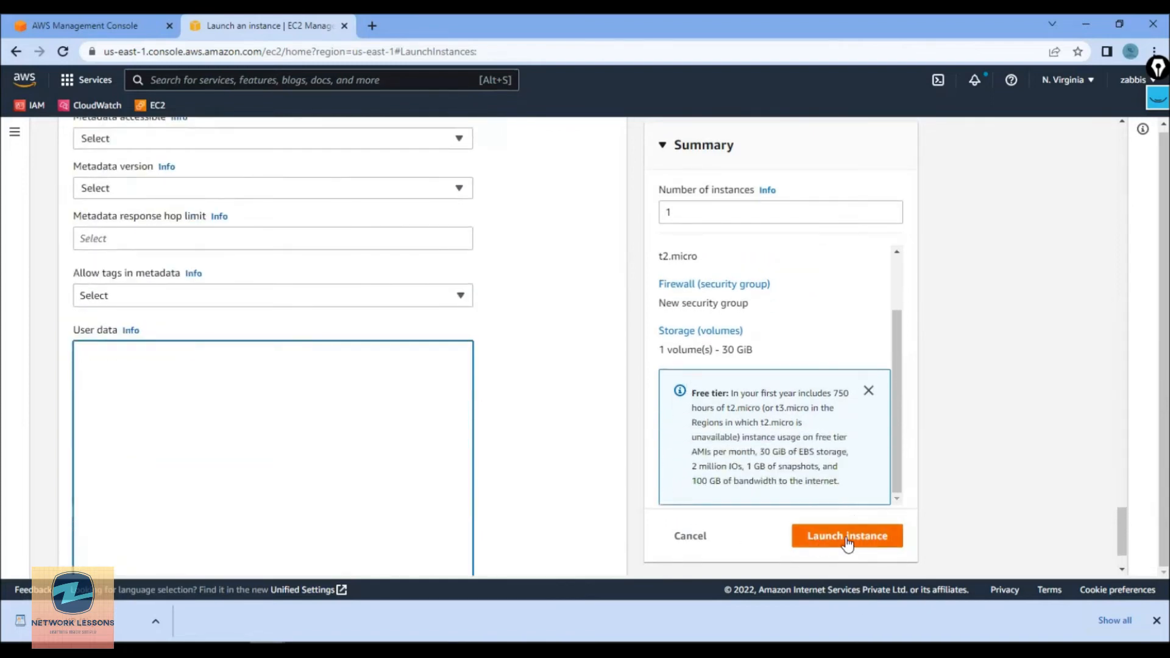
scroll(421, 458, down, 2)
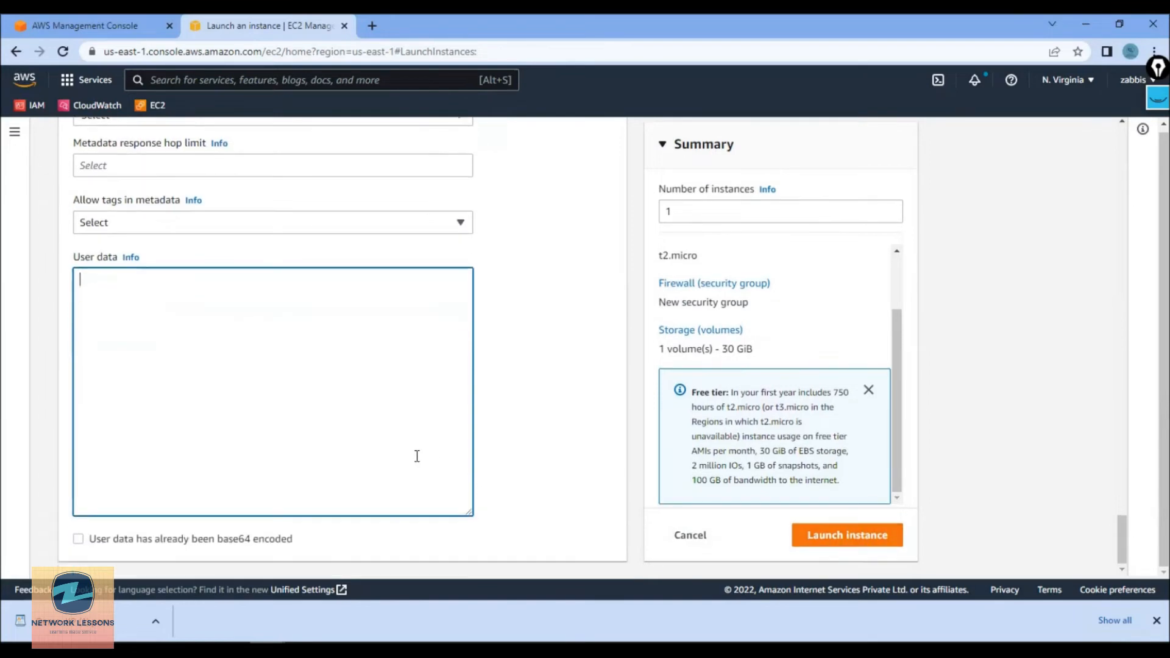
Launch the configured instance and open the full list of EC2 instances
click(884, 540)
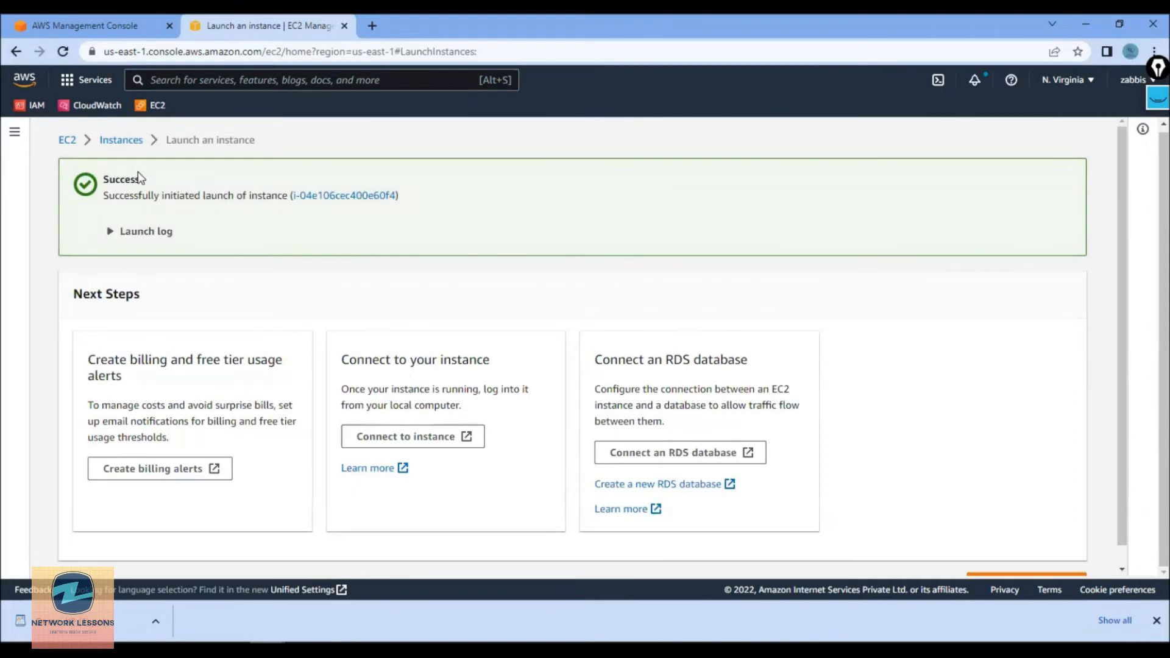
click(340, 201)
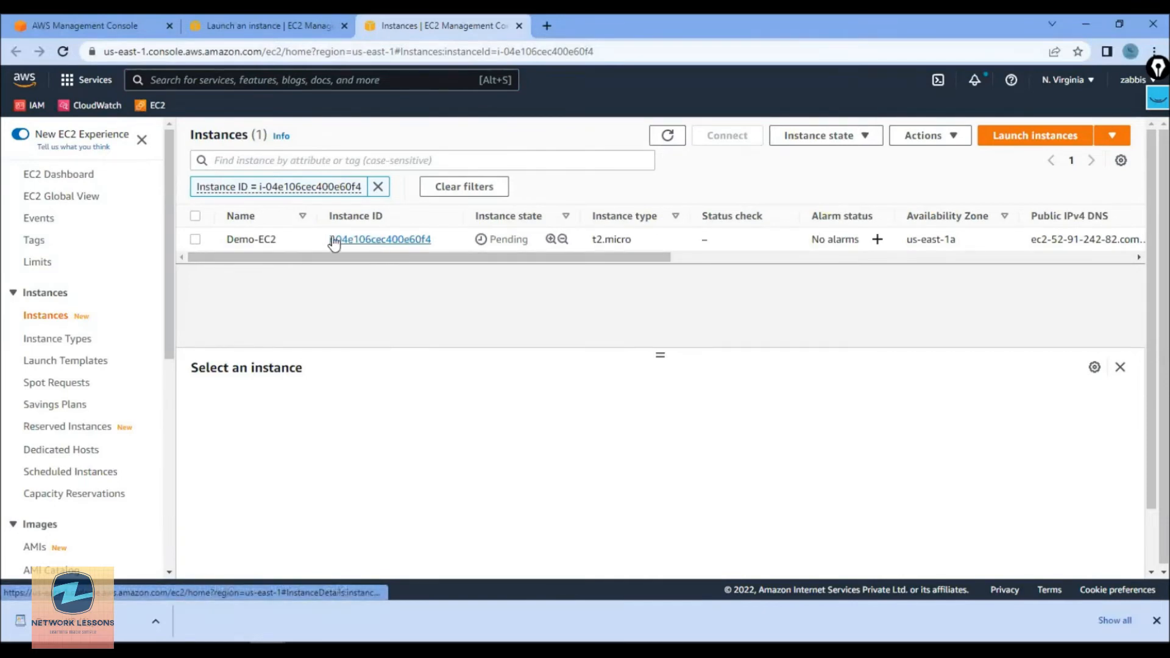
click(520, 26)
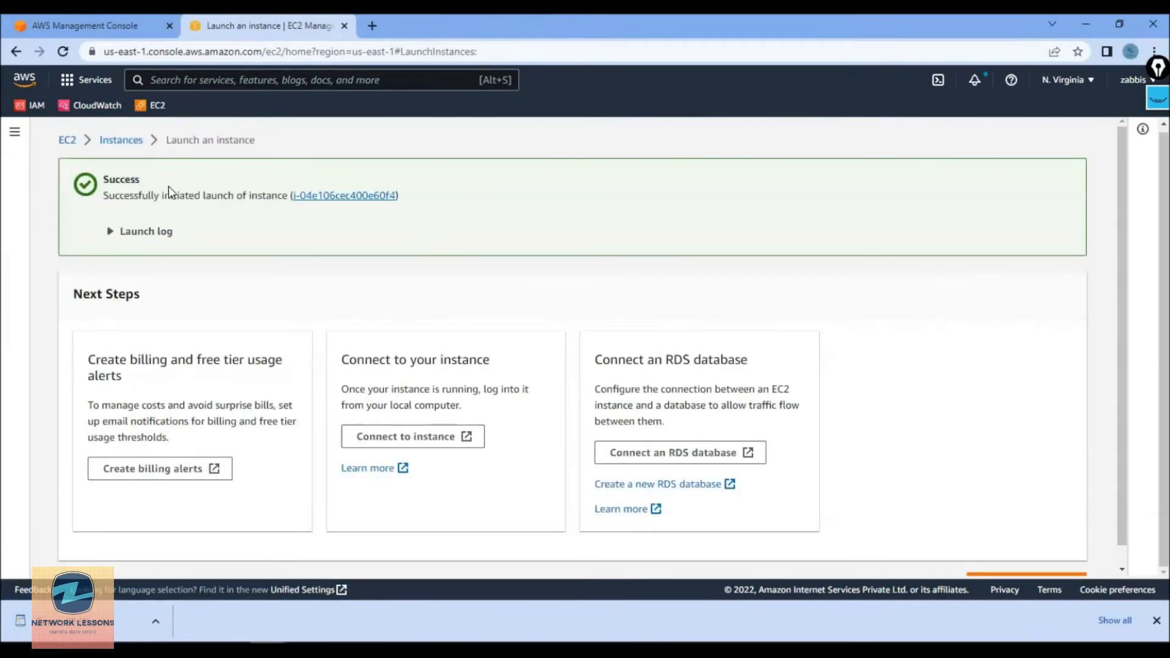
click(123, 144)
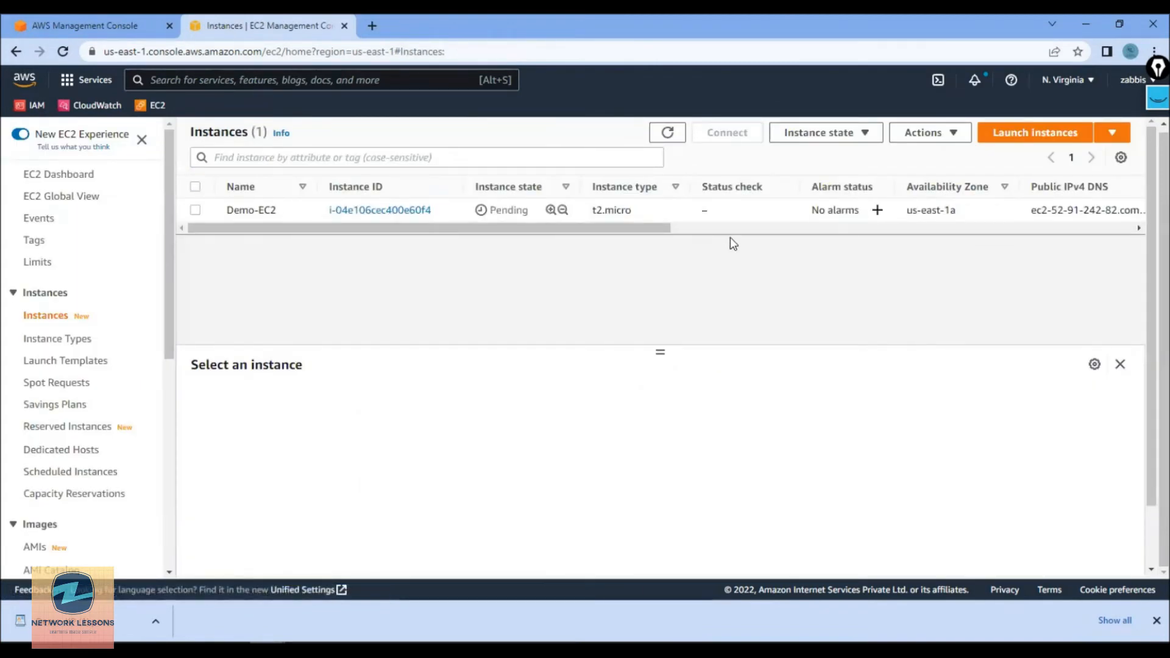
Refresh the instances list and check the instance state of Demo-EC2
click(662, 139)
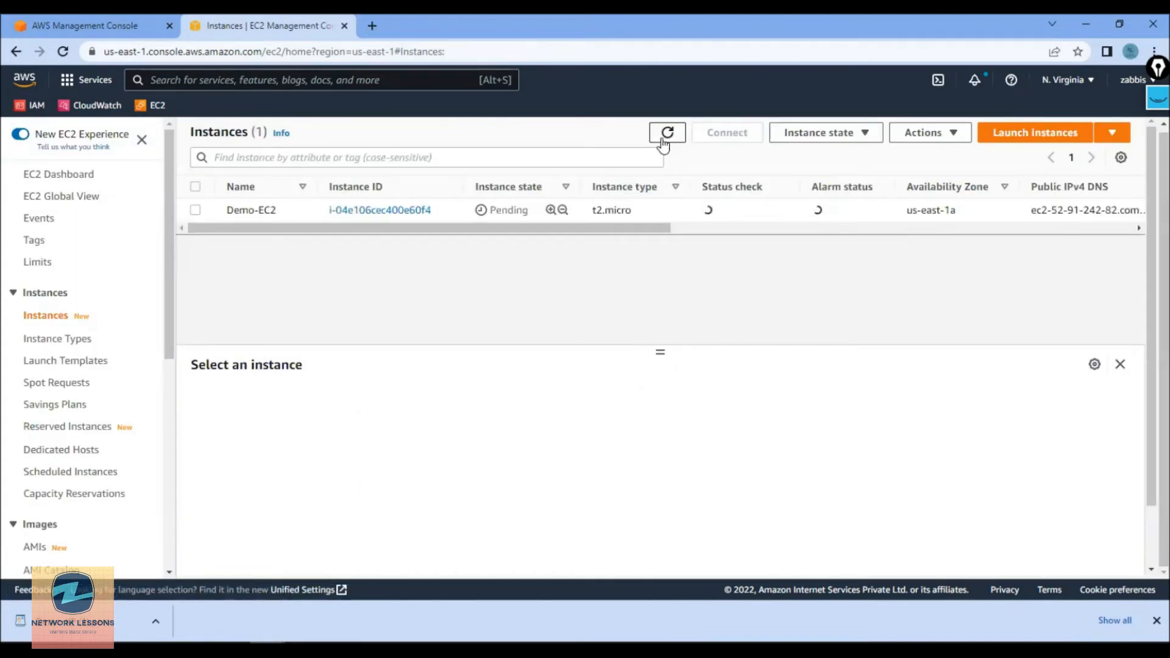
click(666, 137)
double_click(492, 209)
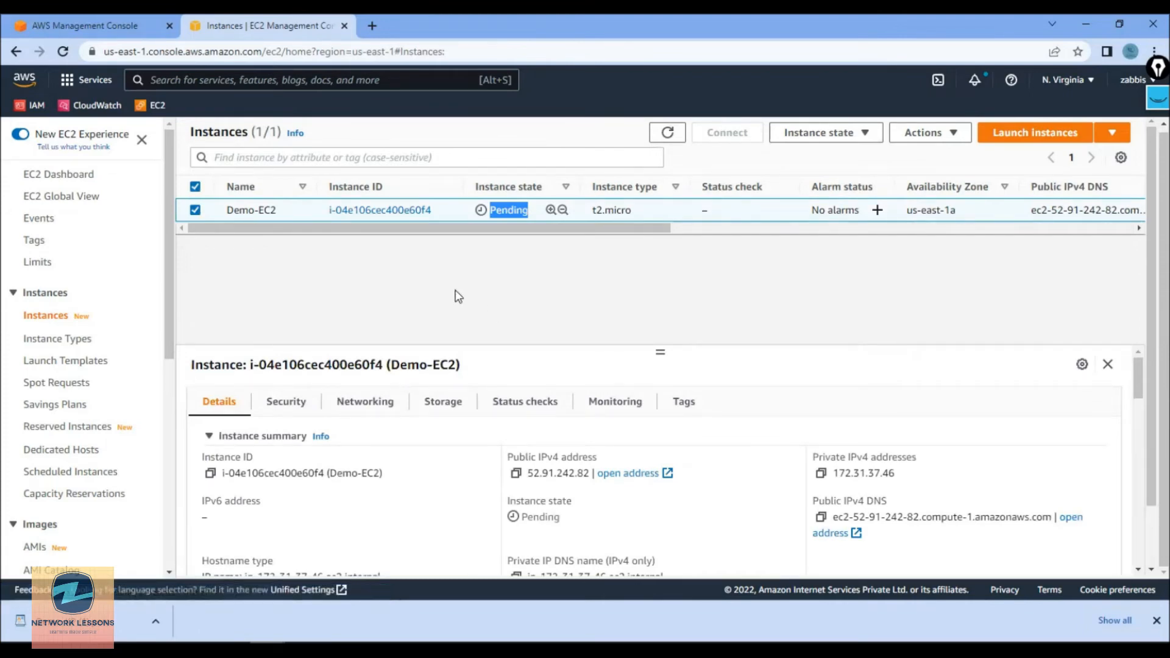
click(196, 211)
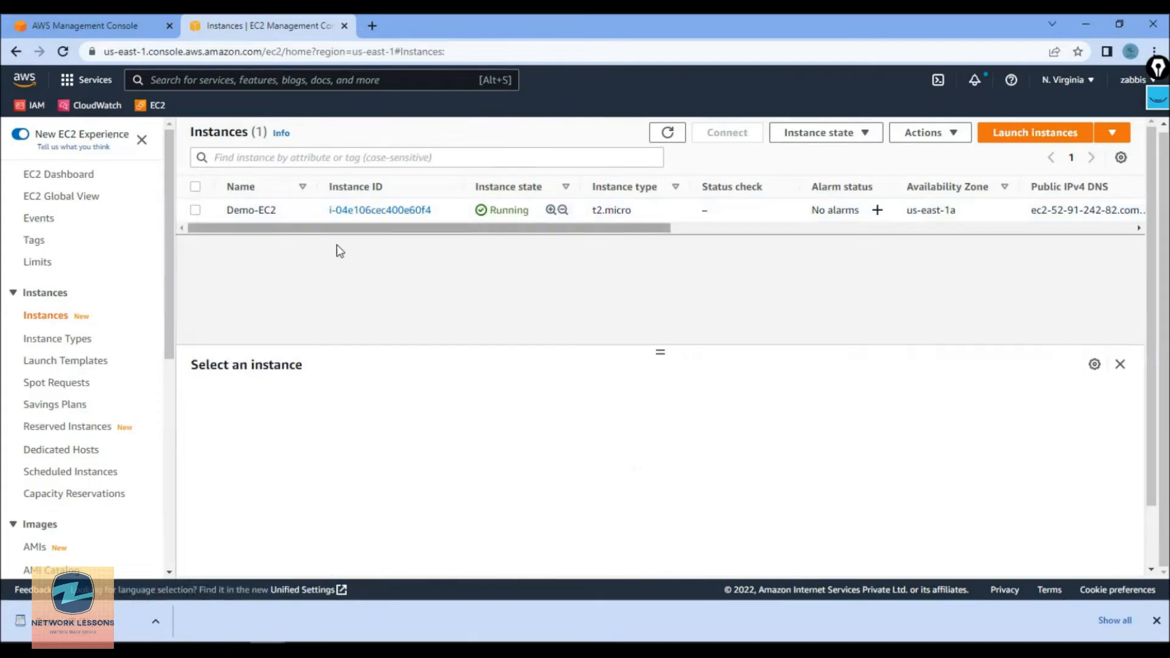
click(197, 210)
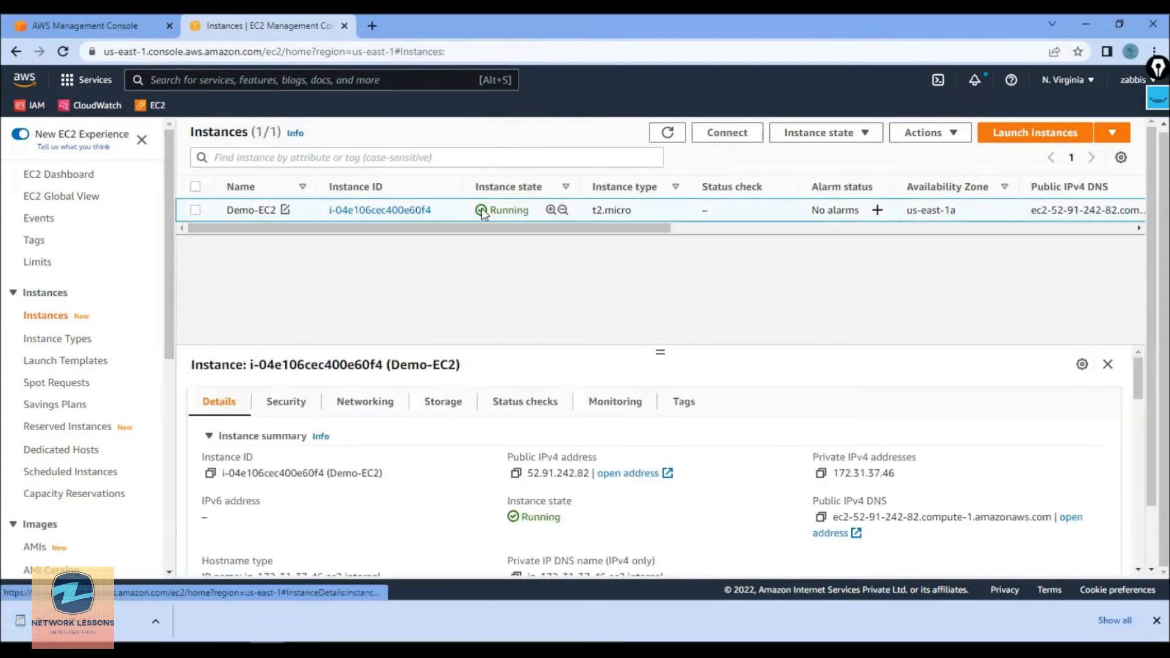
click(669, 134)
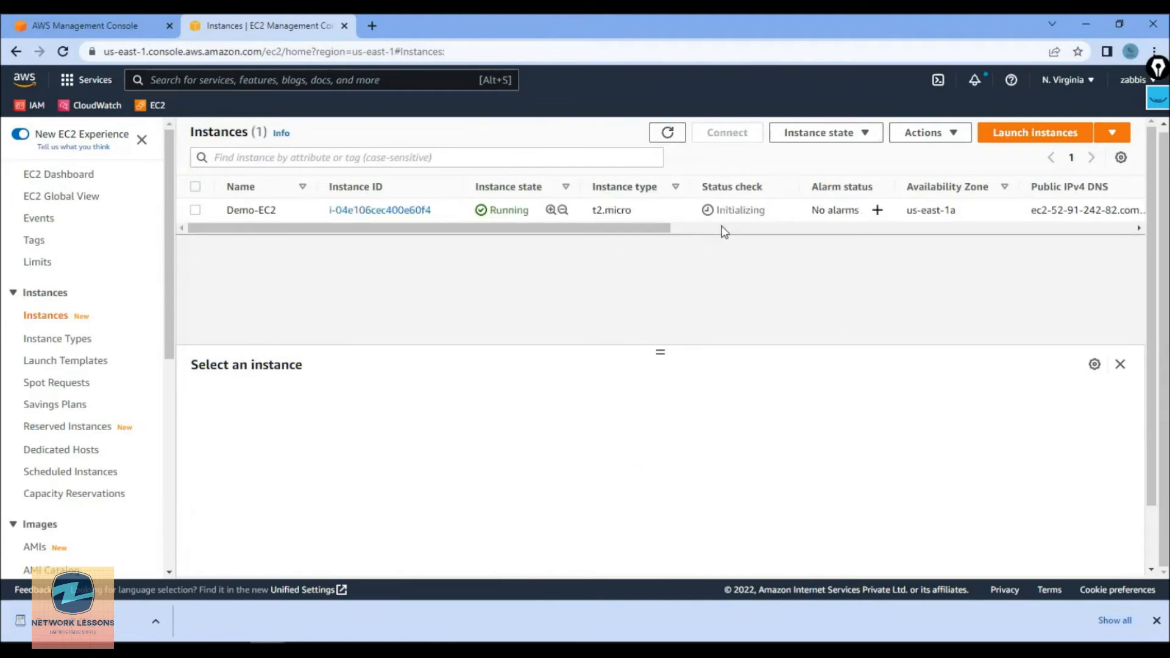
Select Demo-EC2 and examine its system status checks and instance status checks
drag(769, 213, 719, 210)
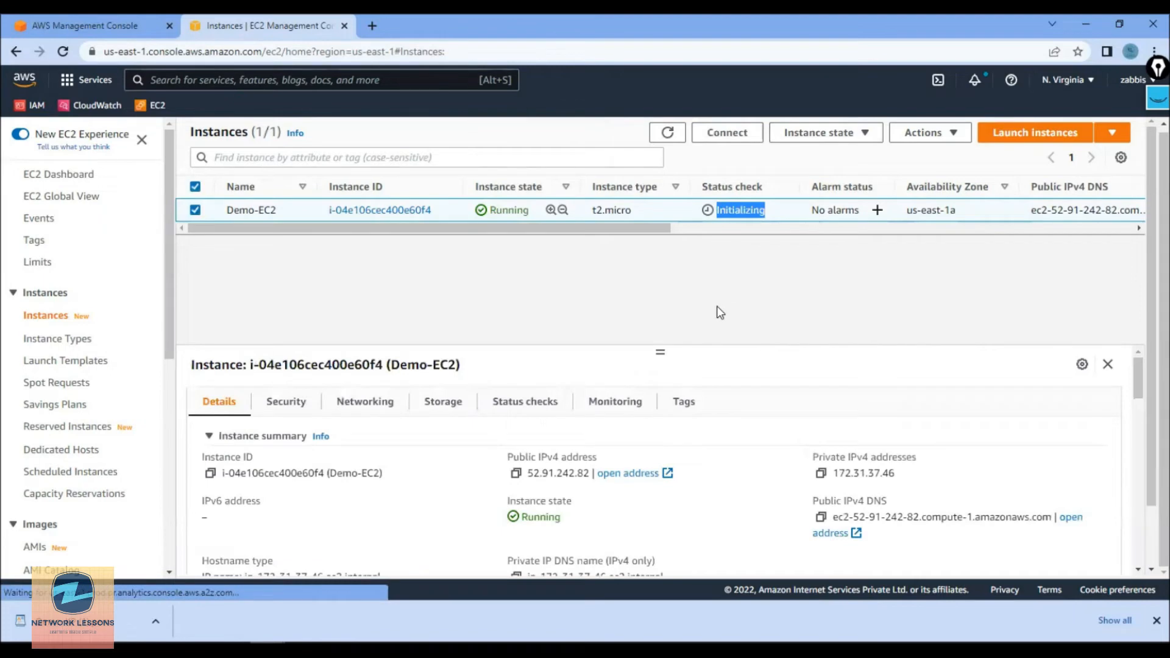
click(529, 404)
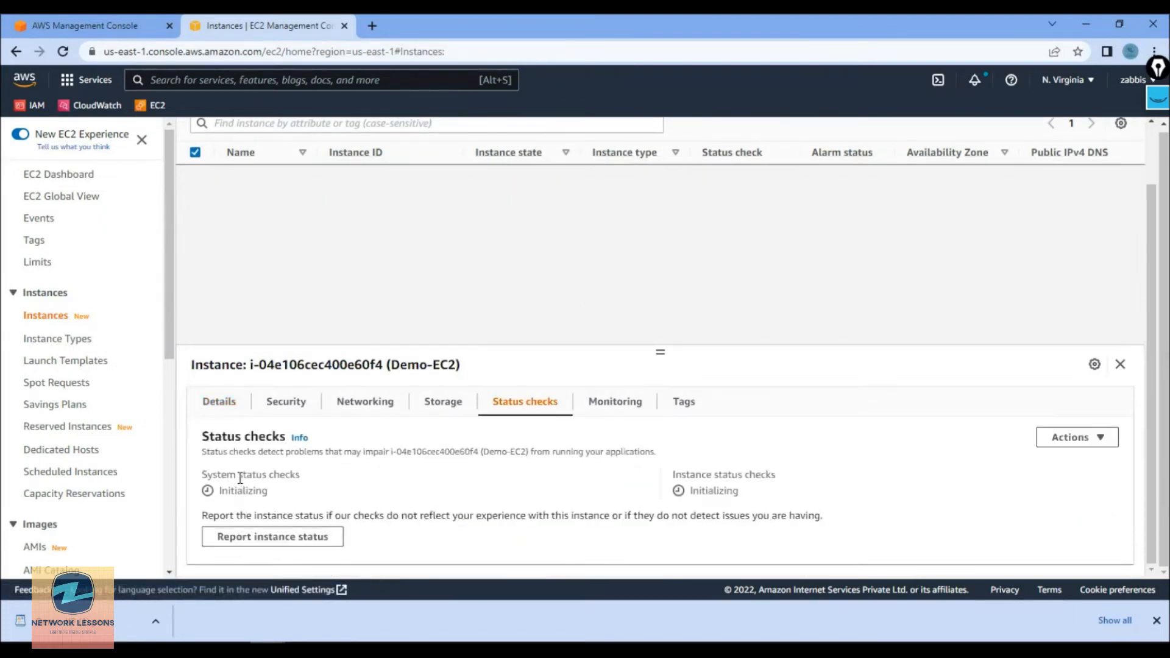
drag(237, 476, 300, 477)
drag(701, 474, 803, 482)
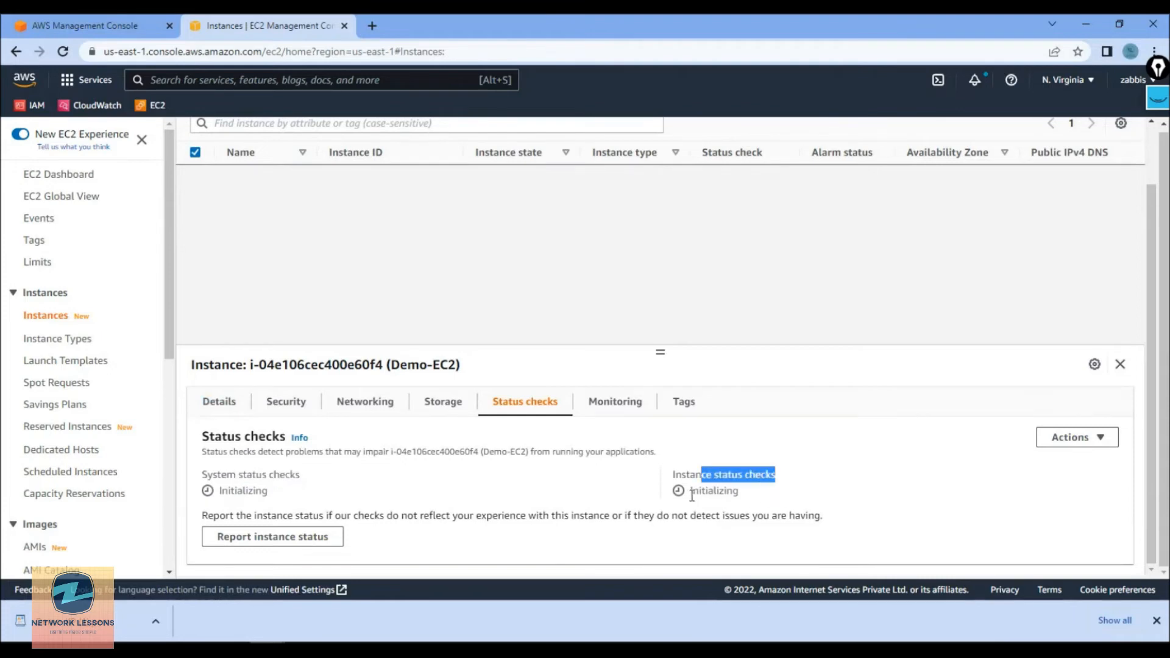
scroll(551, 244, up, 2)
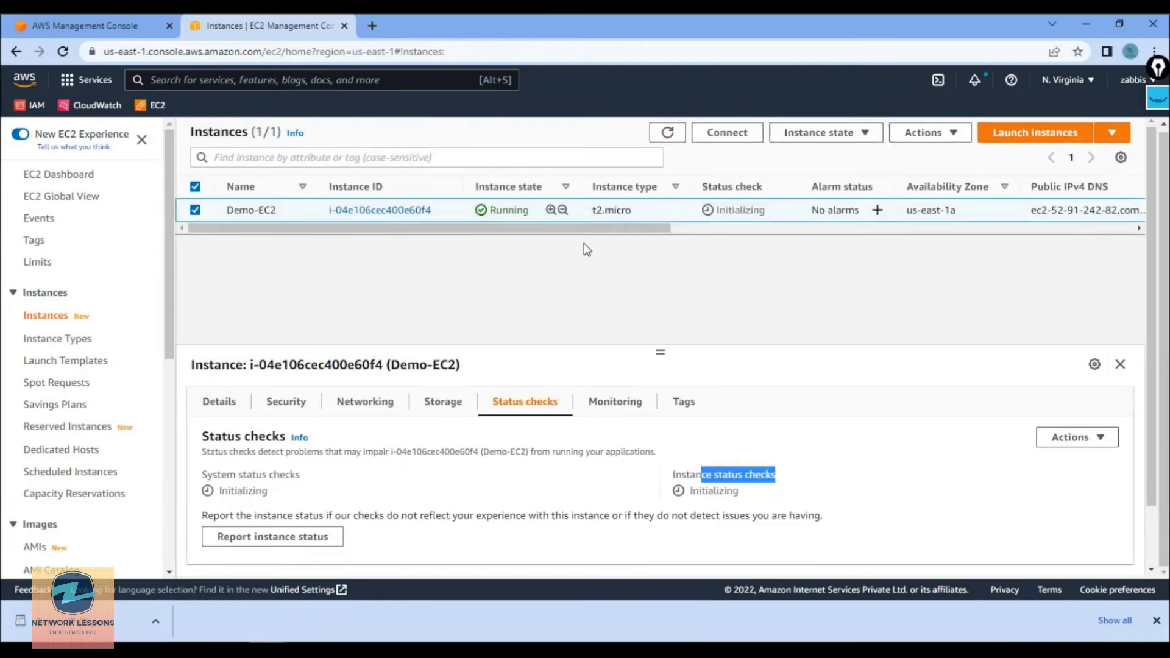
Return to the details of Demo-EC2, enlarge the details area and copy the instance ID
click(211, 411)
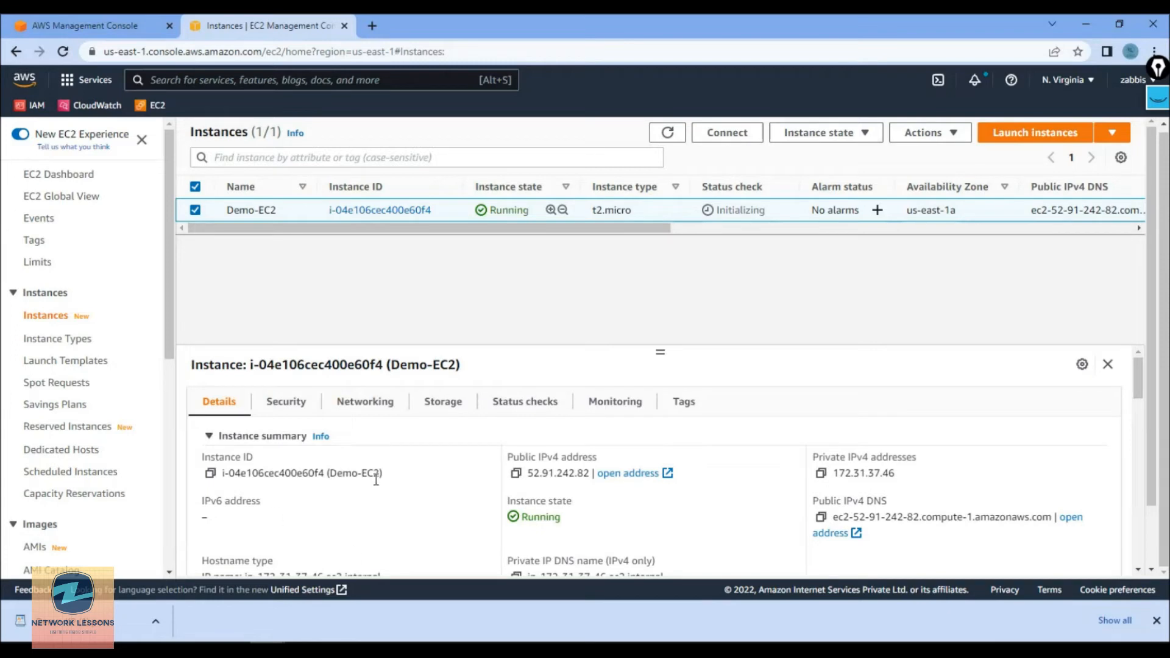
drag(659, 352, 664, 262)
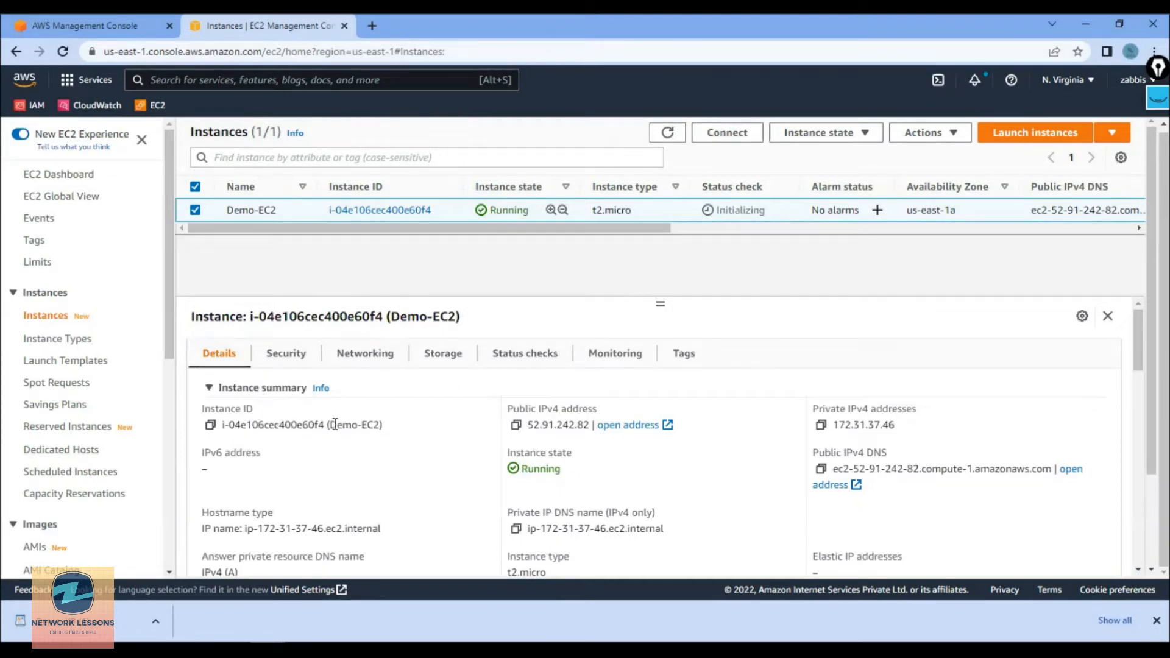
drag(382, 424, 223, 425)
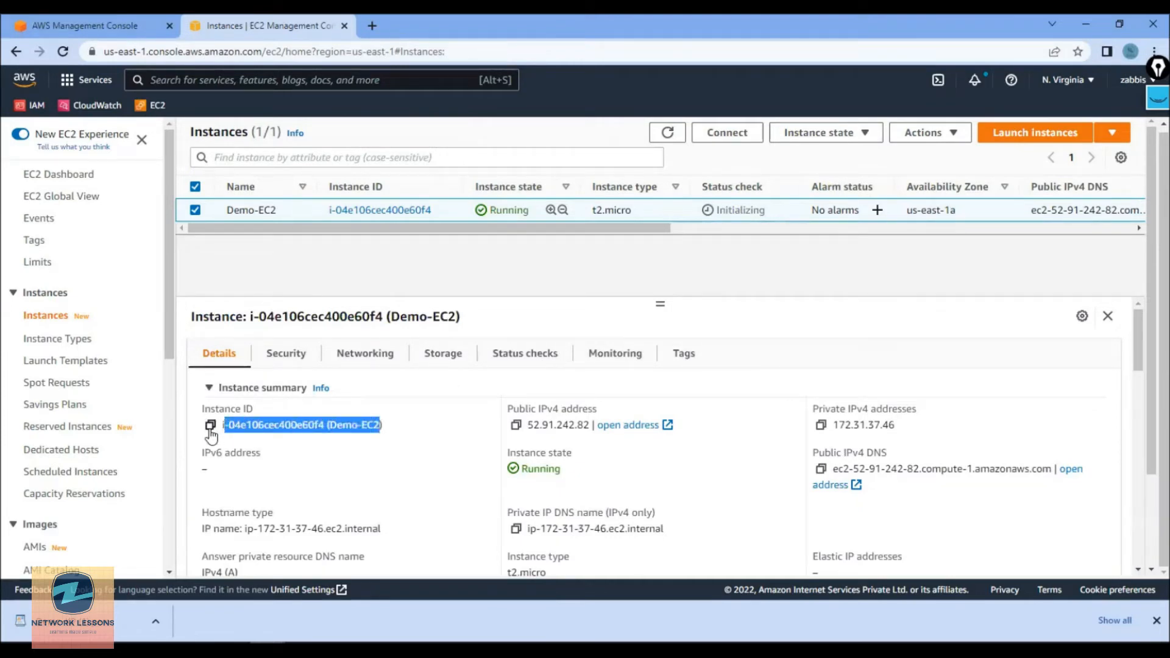
click(211, 426)
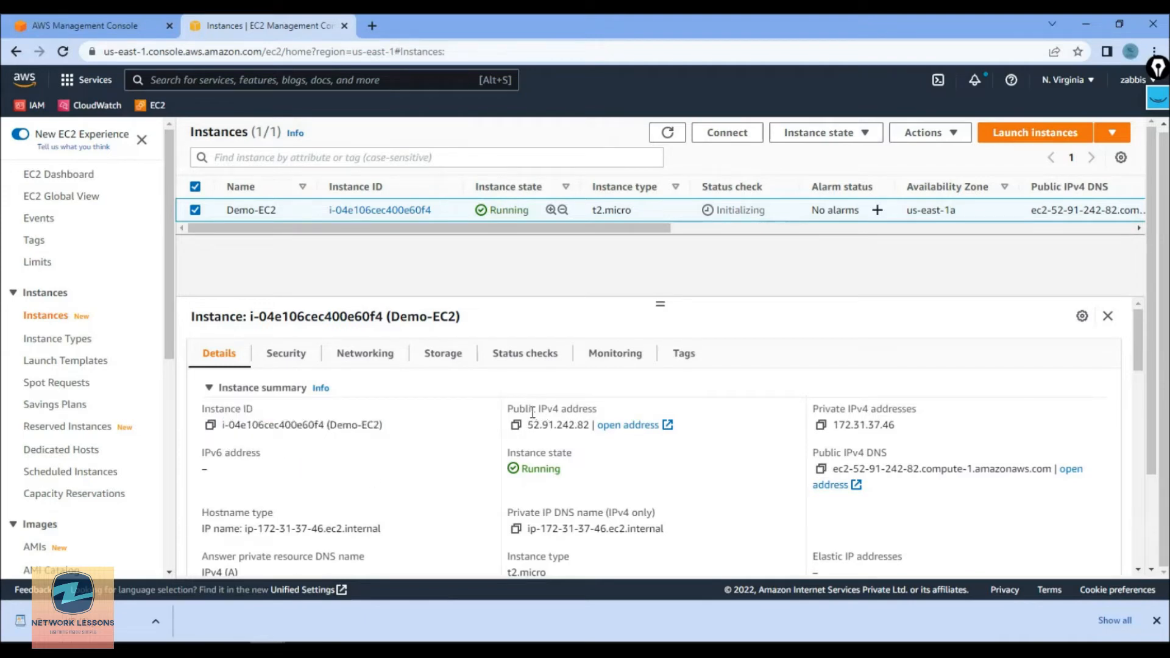
Copy the public IPv4 address of Demo-EC2 and examine its private IPv4 address
drag(533, 413, 597, 411)
click(516, 424)
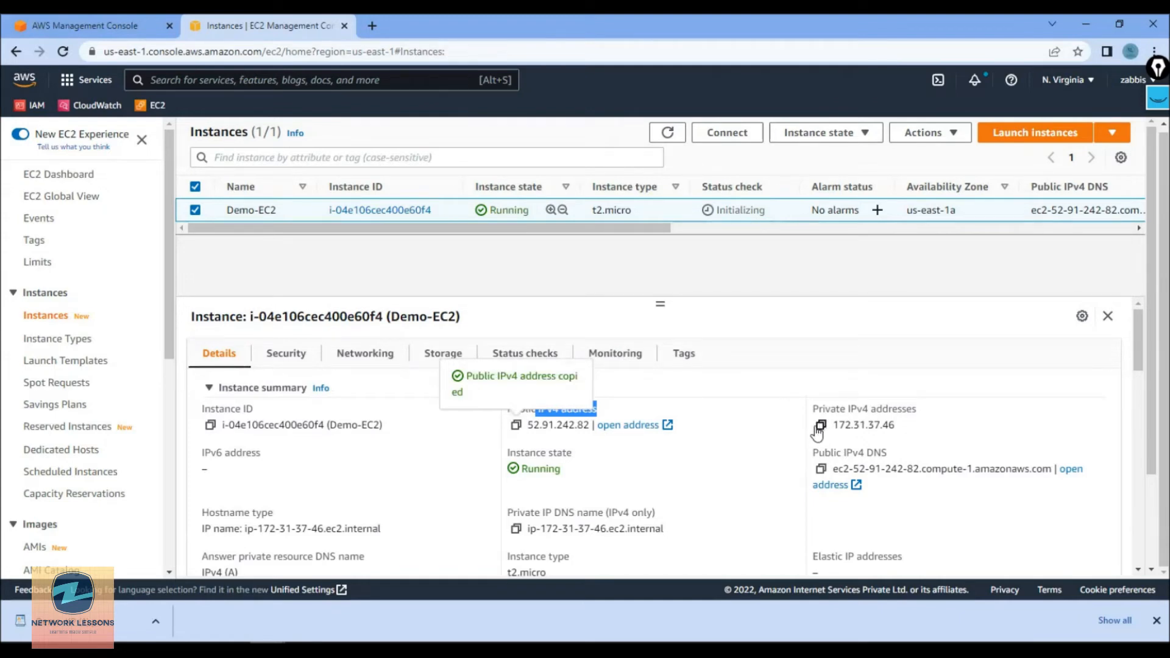
drag(840, 425, 899, 461)
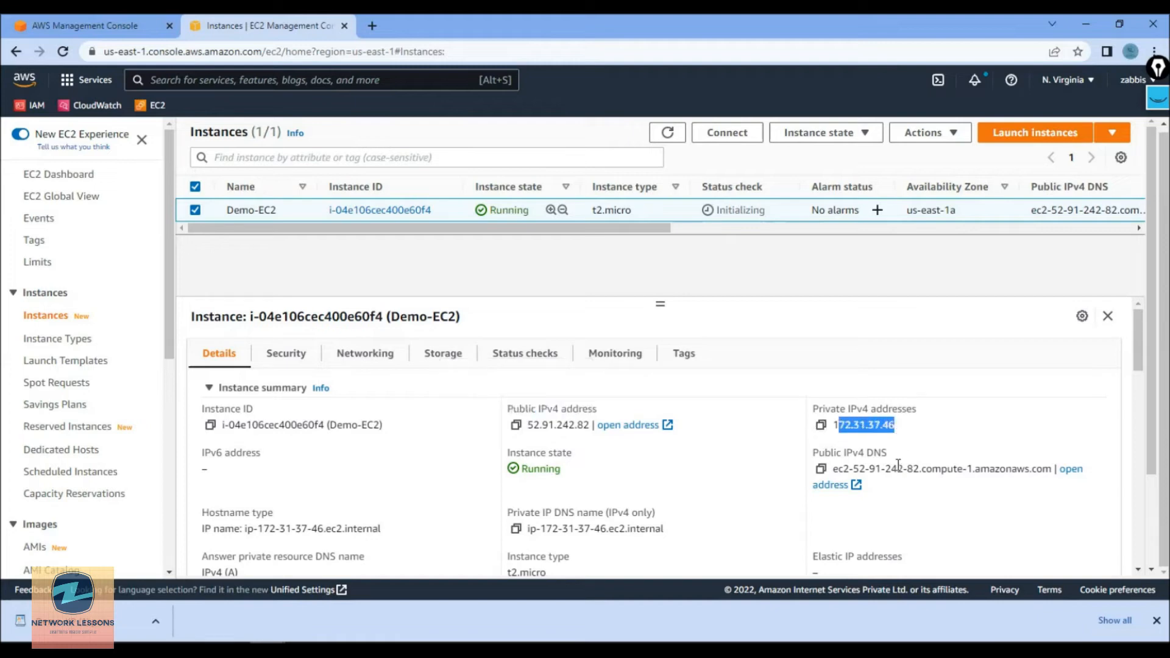
Examine the instance state of Demo-EC2 and copy its public IPv4 DNS name
click(557, 469)
drag(557, 469, 528, 469)
drag(839, 468, 972, 469)
click(819, 469)
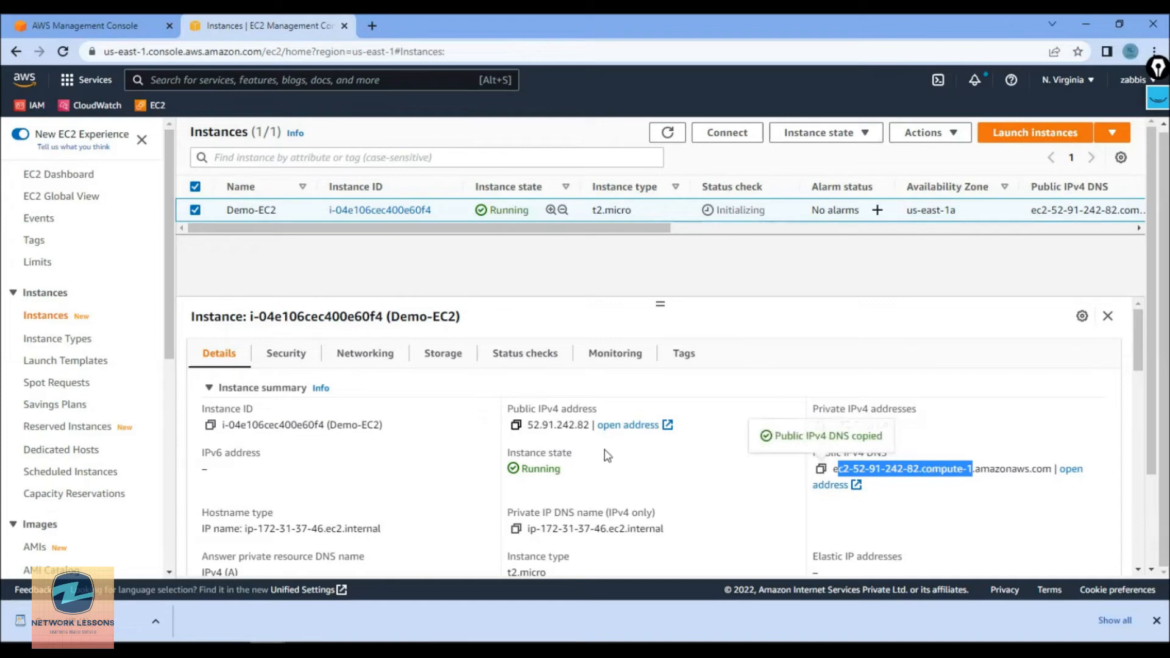
click(889, 474)
drag(541, 425, 564, 425)
Examine the hostname, private IP DNS name, private resource DNS answer, instance type and Elastic IP addresses in the Demo-EC2 instance summary
scroll(442, 523, down, 2)
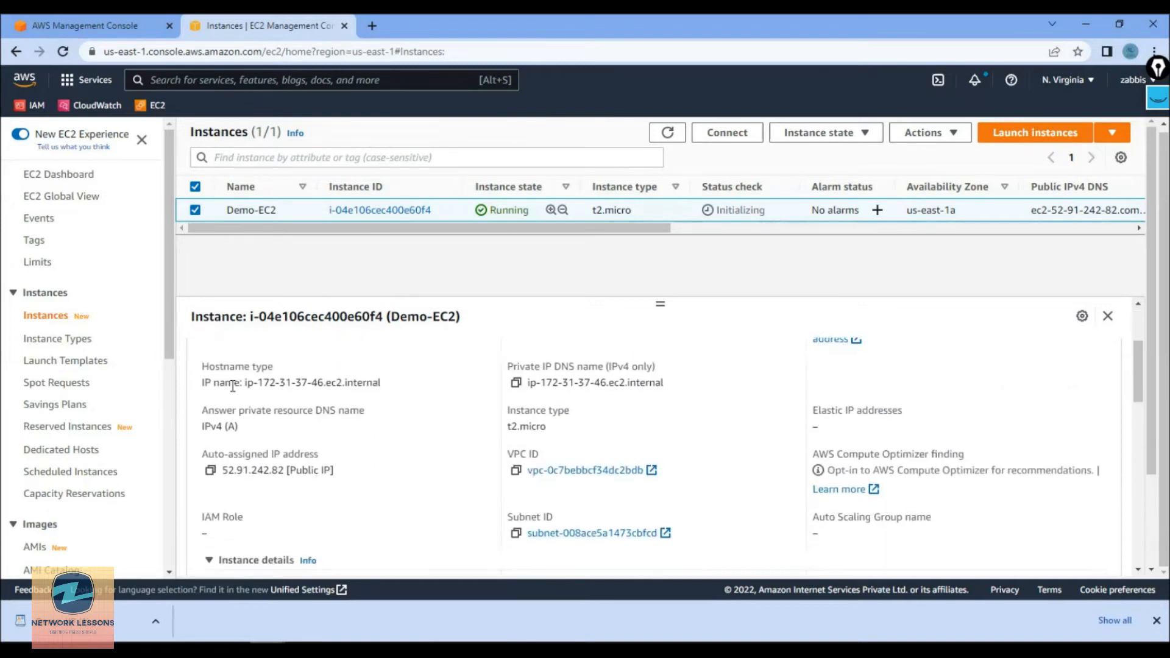
drag(244, 385, 368, 383)
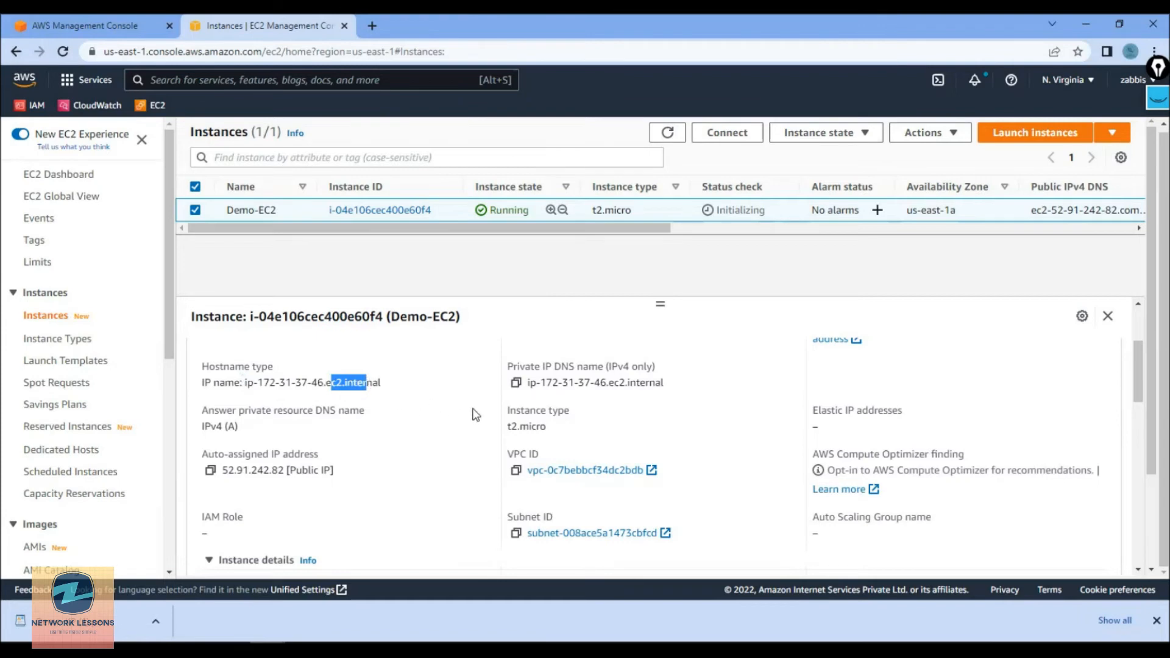
drag(584, 383, 650, 384)
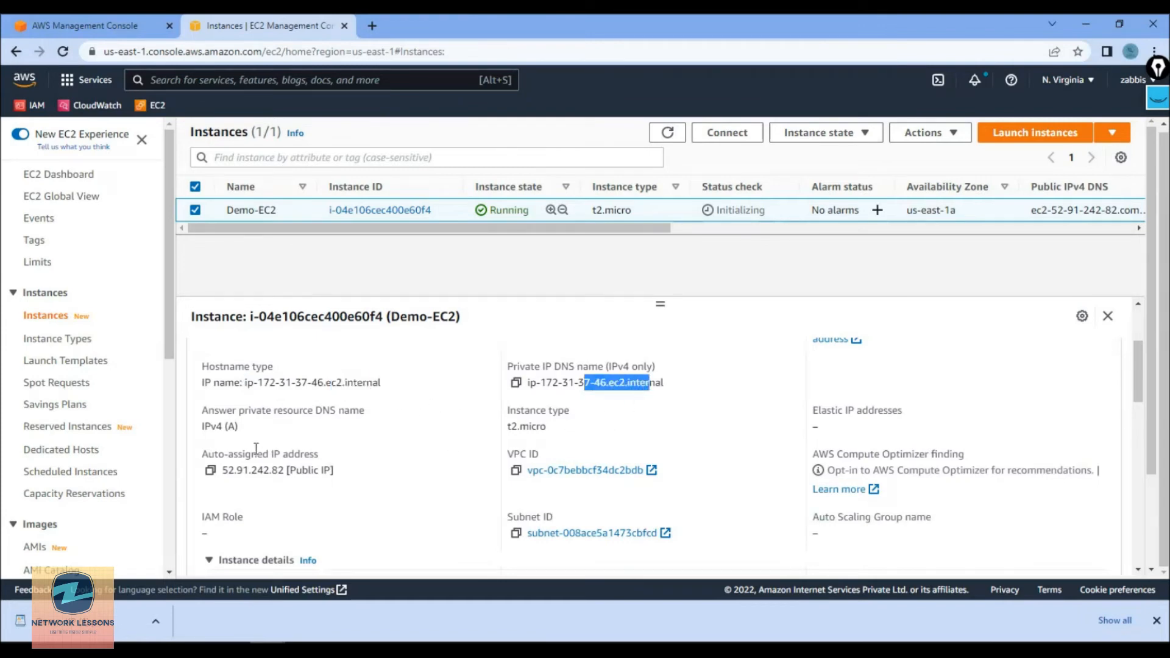
drag(226, 426, 237, 425)
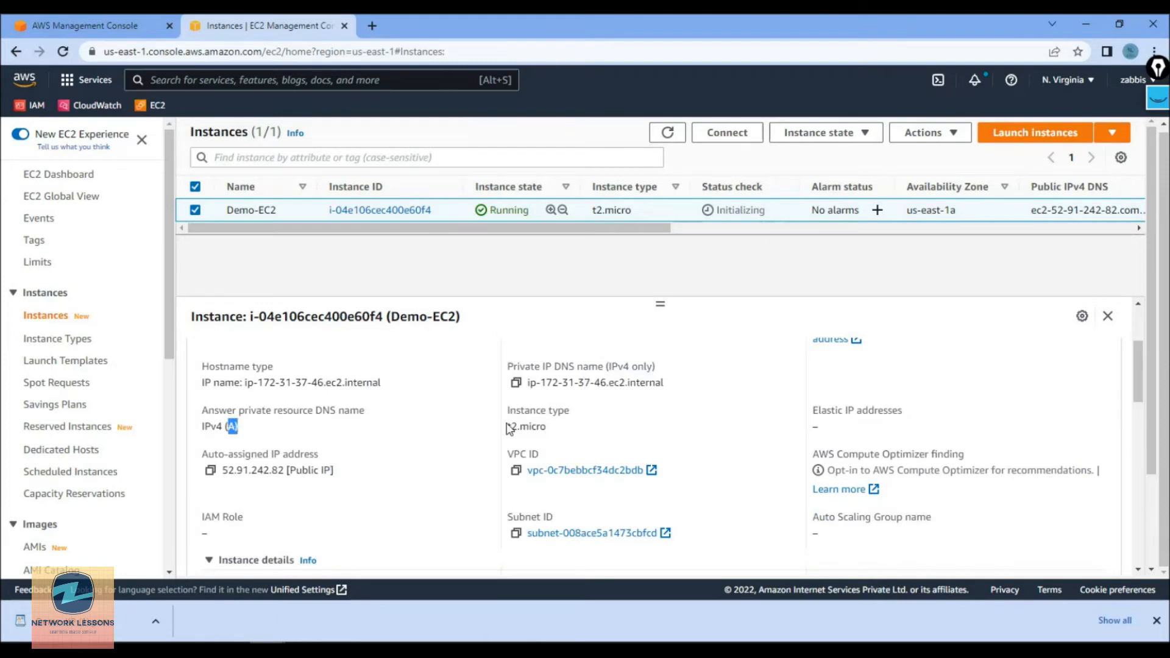
drag(509, 426, 568, 427)
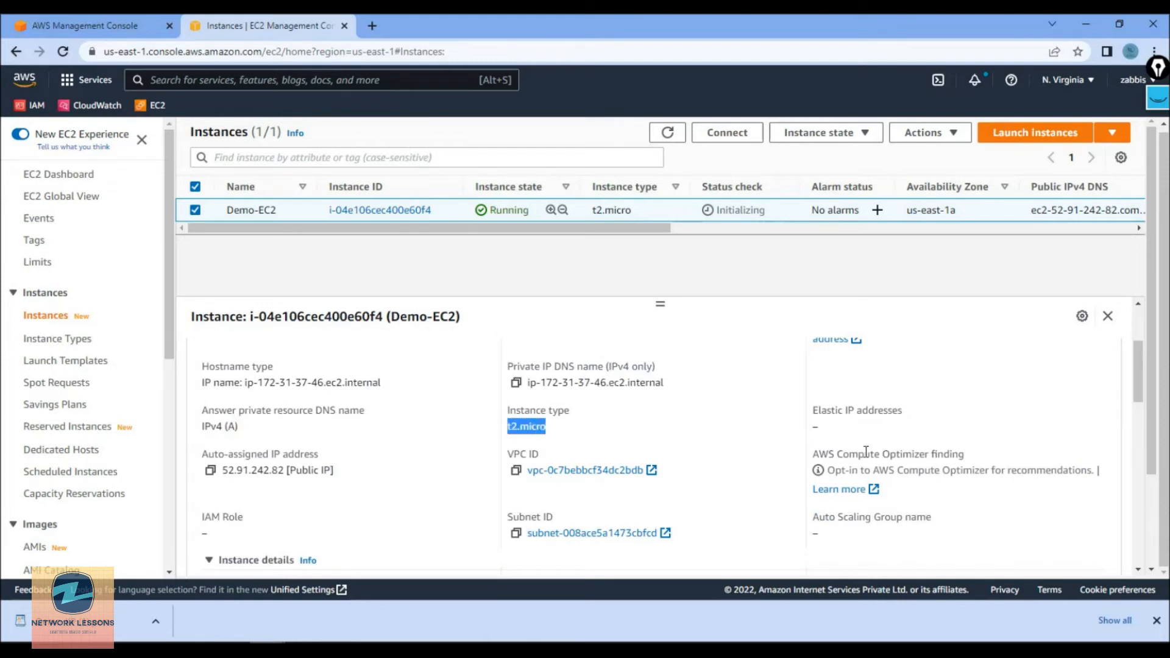
click(829, 423)
drag(811, 426, 820, 426)
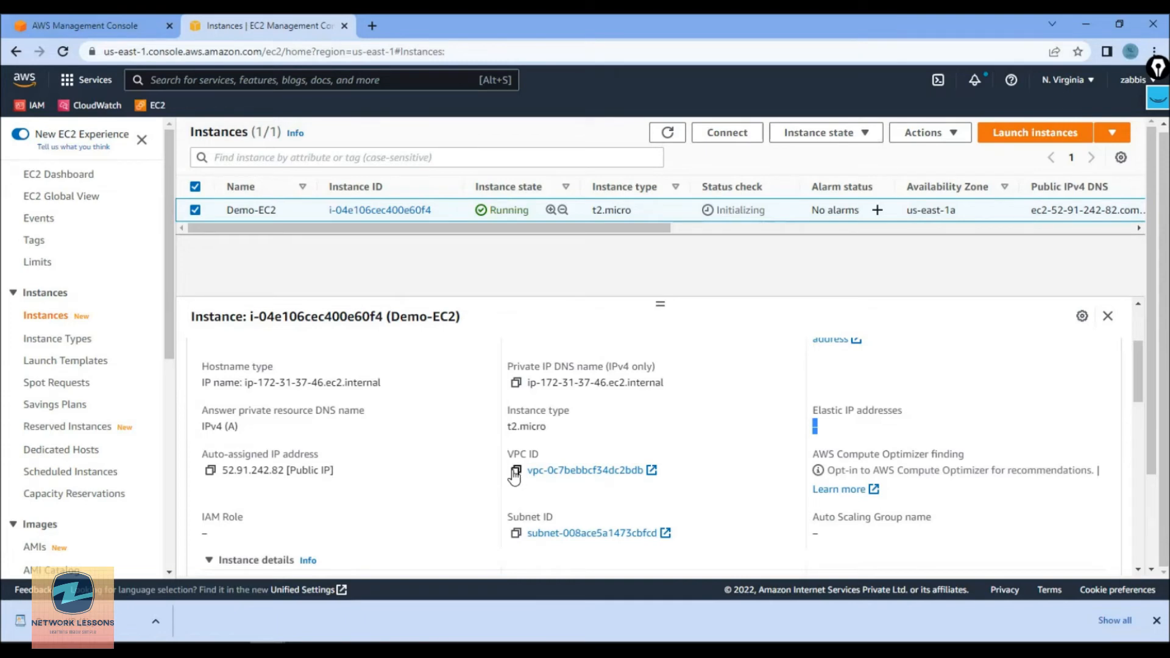
Review the instance details of Demo-EC2, including its key pair name, and its host and placement information
scroll(517, 534, down, 2)
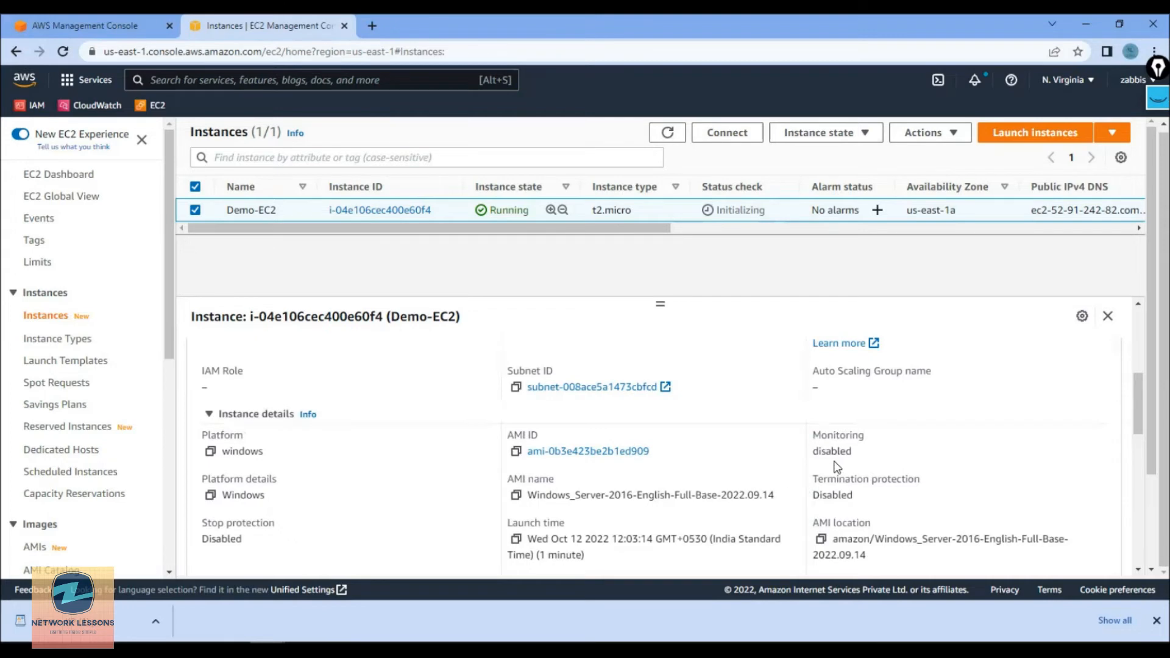
scroll(341, 543, down, 3)
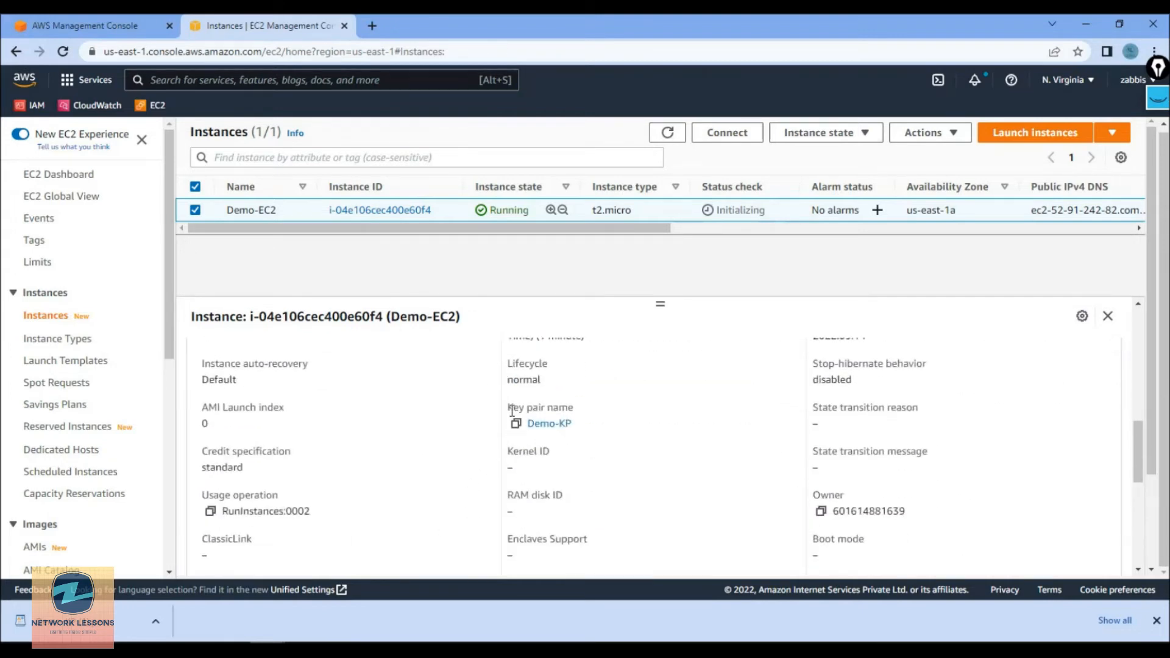
drag(512, 407, 577, 412)
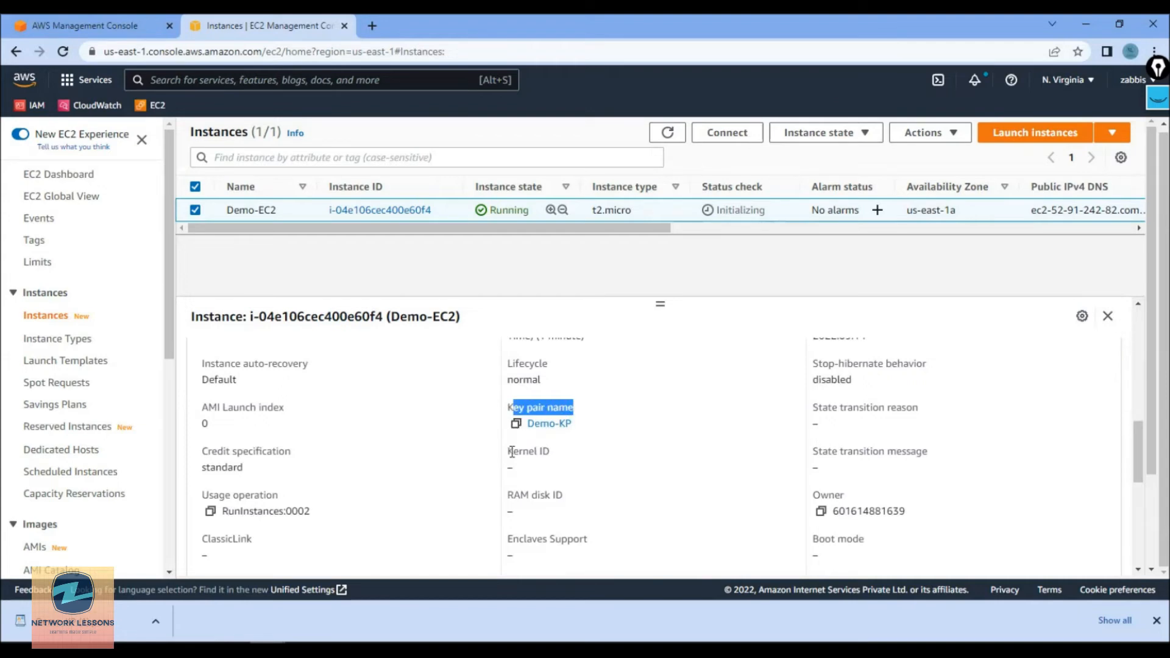
scroll(521, 435, down, 1)
scroll(520, 434, down, 4)
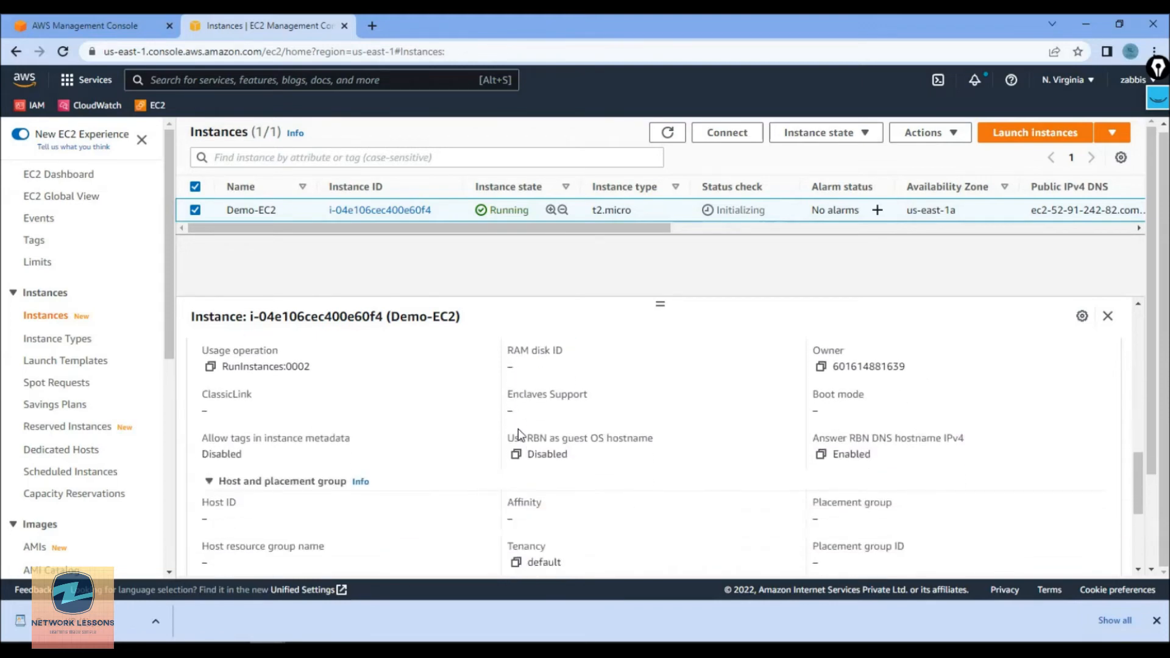
Examine the security details of Demo-EC2, checking ports, protocols, source and destination in the inbound and outbound rules
scroll(518, 430, up, 12)
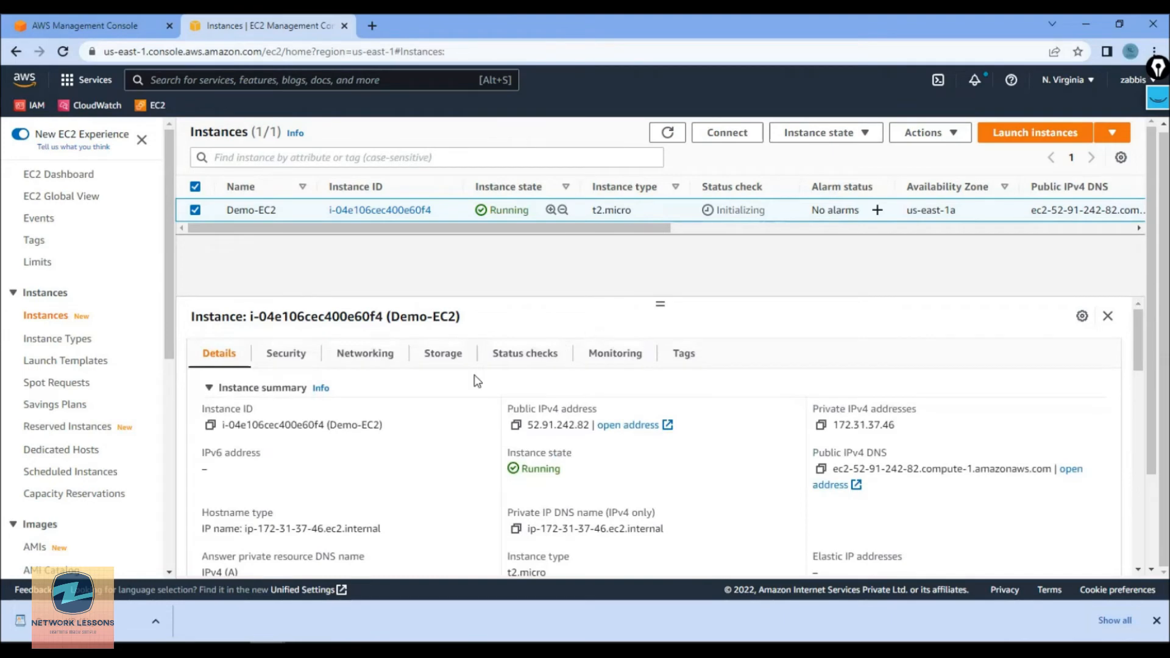
click(287, 353)
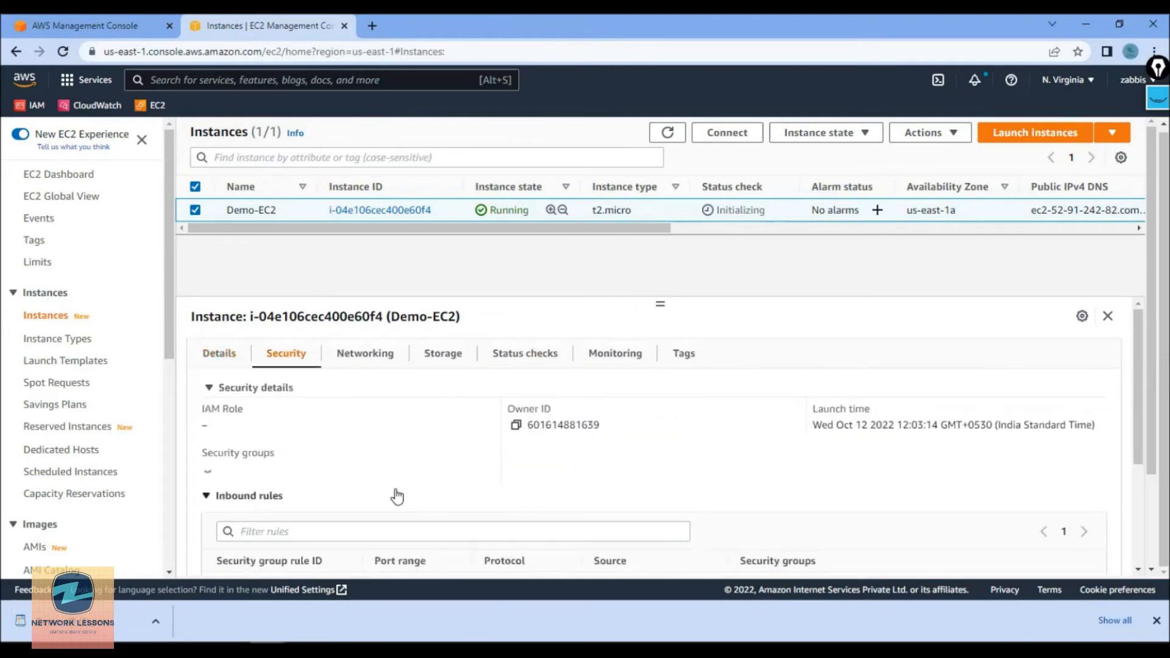
scroll(400, 518, down, 1)
scroll(399, 517, down, 5)
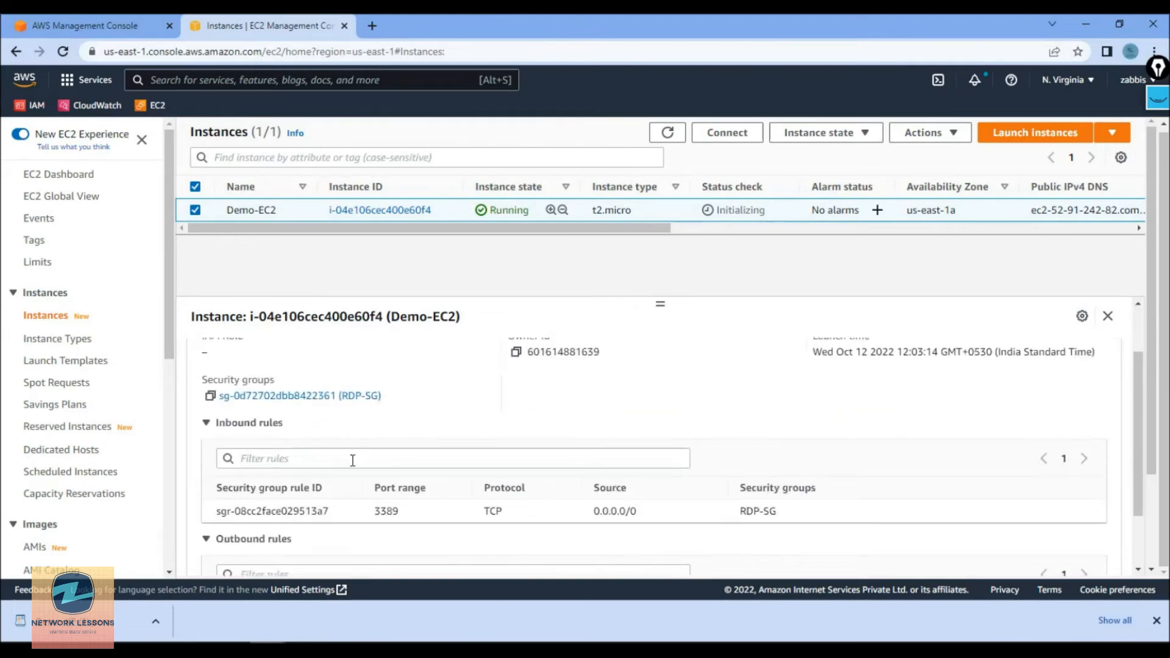
drag(371, 547, 767, 567)
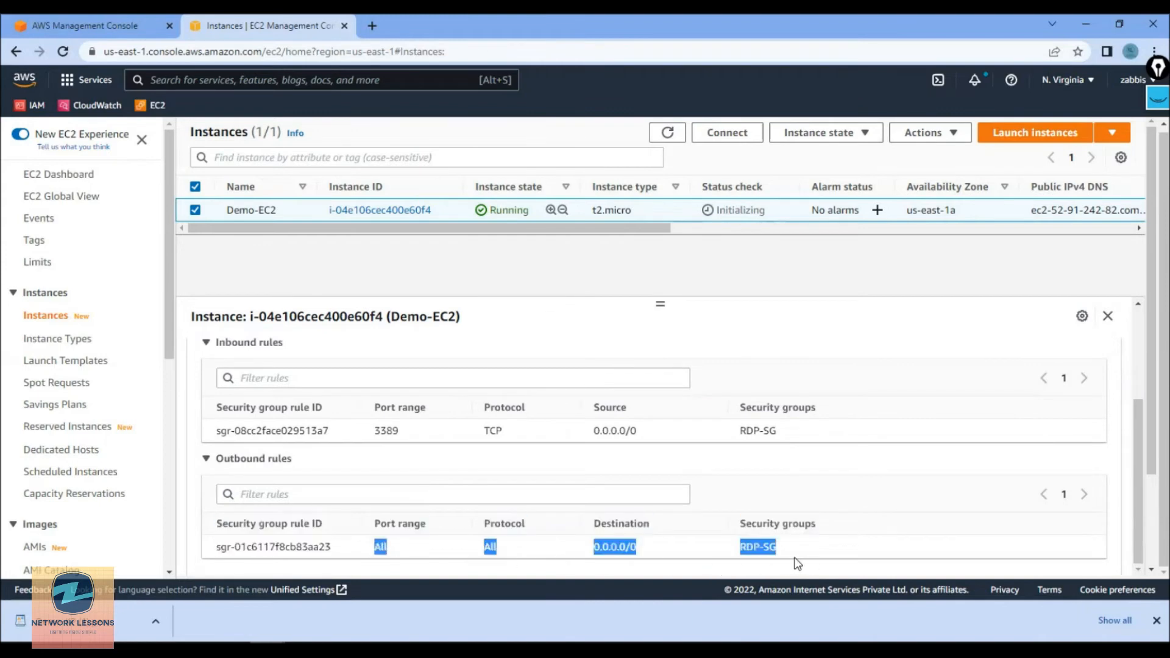
drag(373, 448, 518, 437)
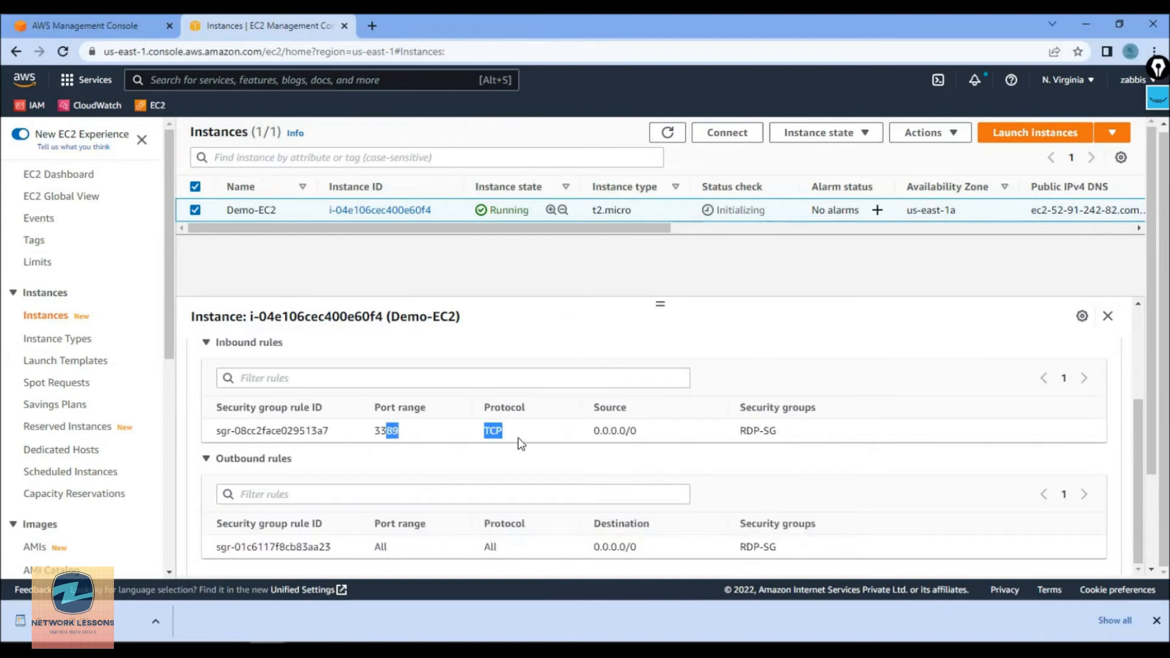
drag(373, 546, 425, 559)
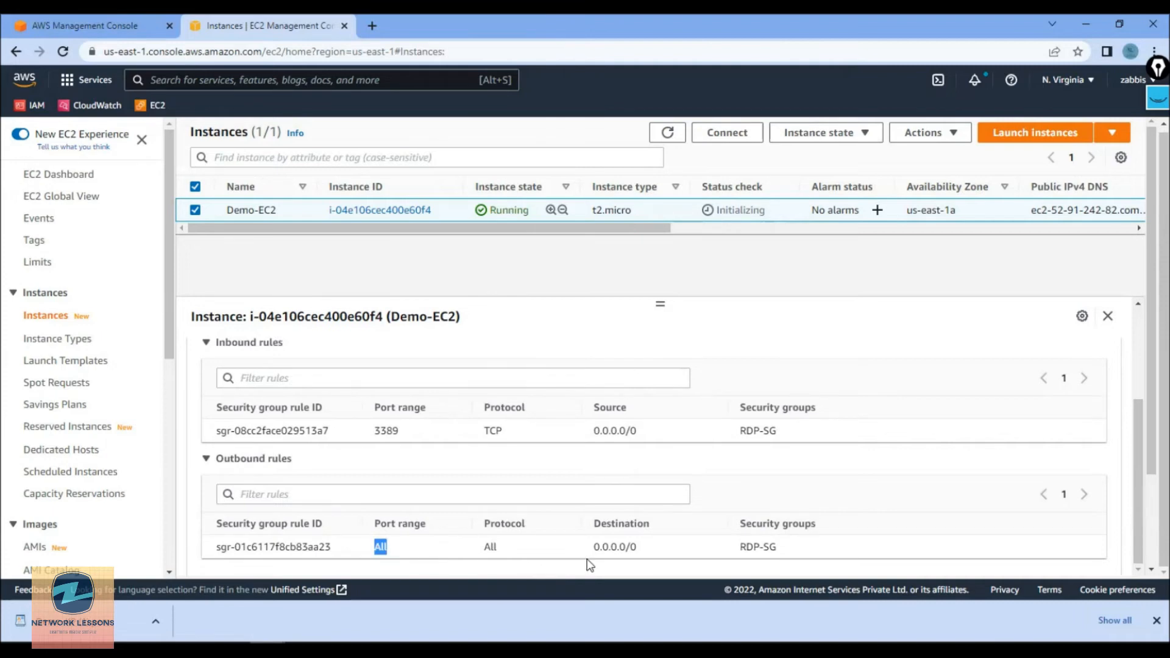
drag(592, 548, 649, 553)
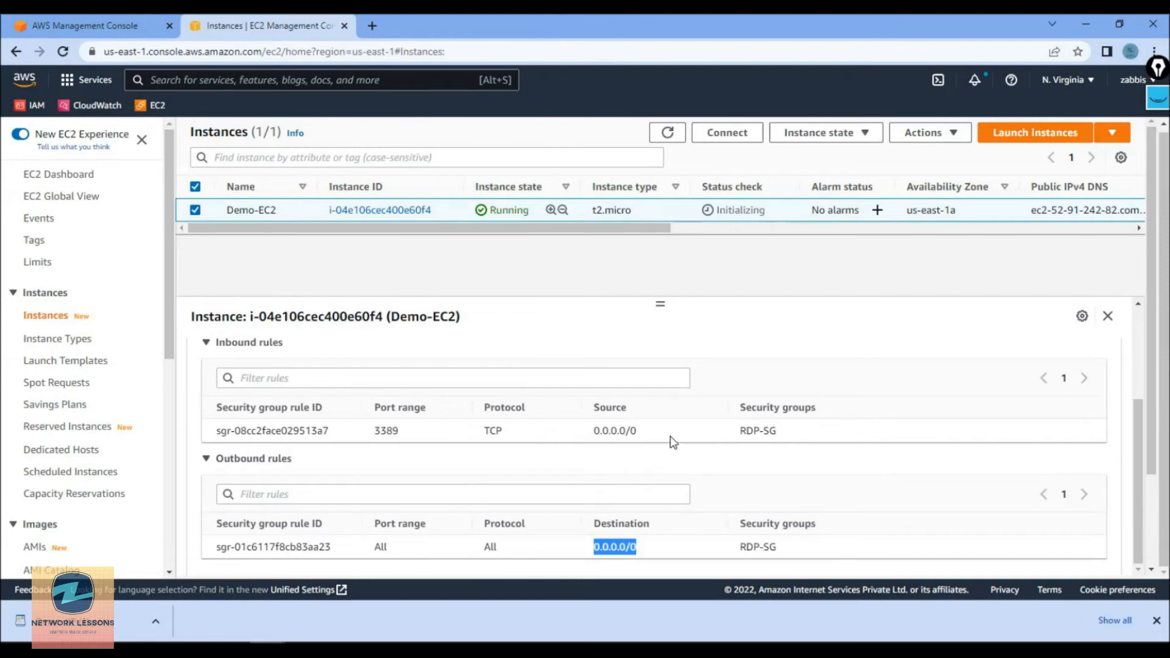
scroll(619, 463, up, 2)
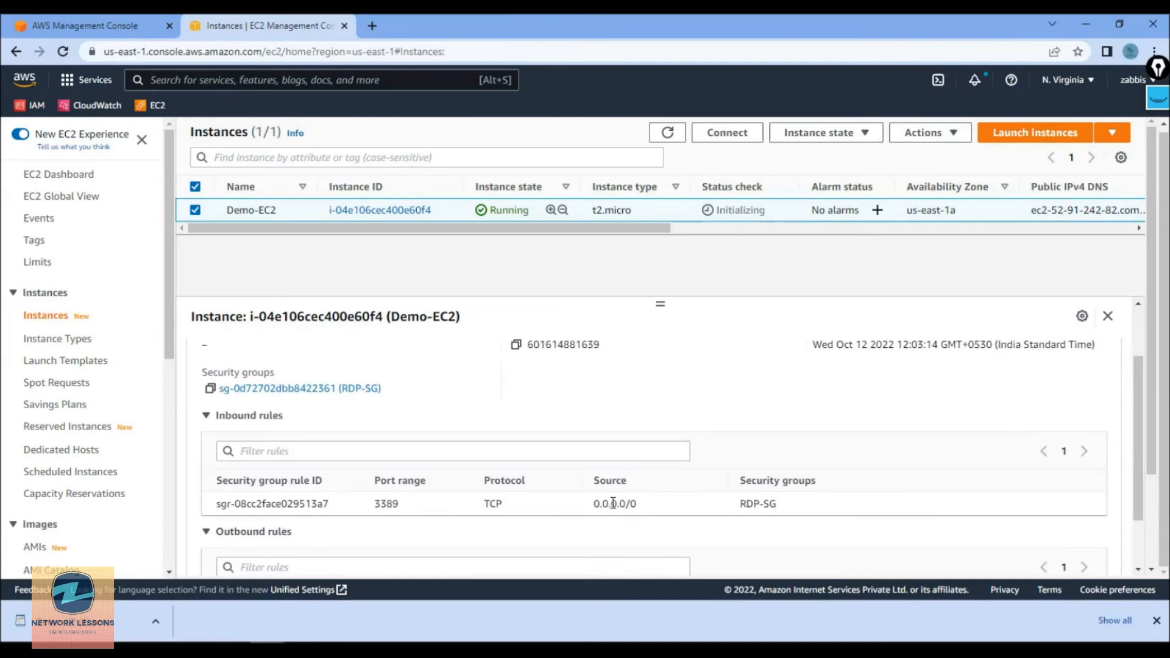
drag(594, 503, 668, 514)
Examine the networking details of Demo-EC2, including its network interfaces and Elastic IP addresses
scroll(561, 442, up, 2)
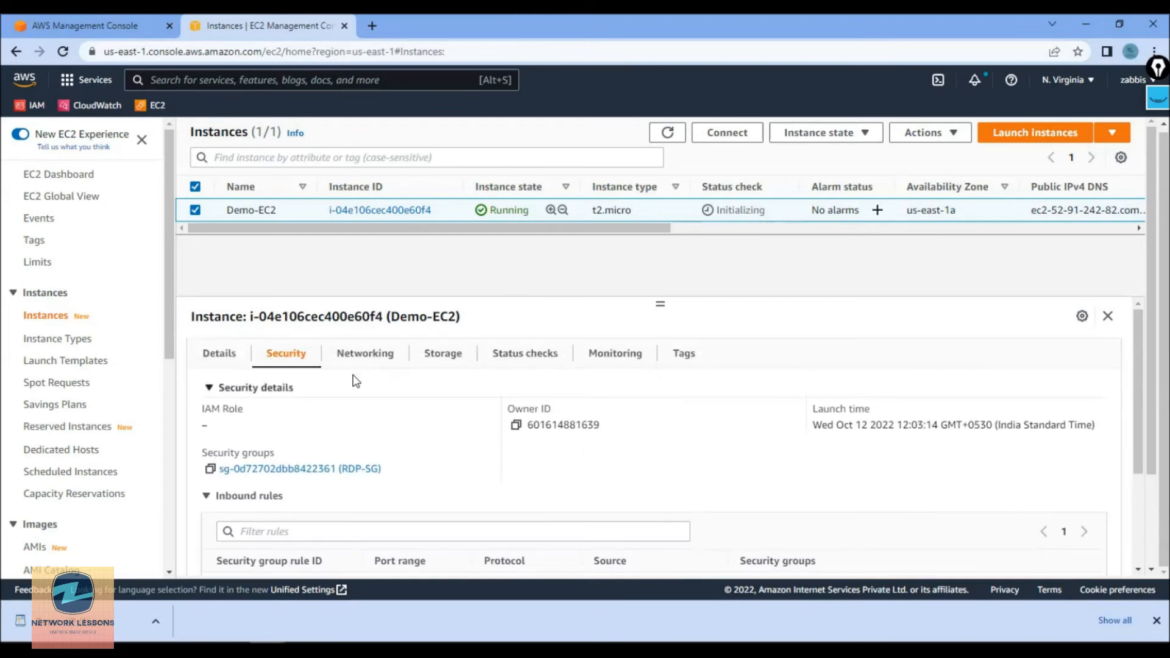
click(360, 355)
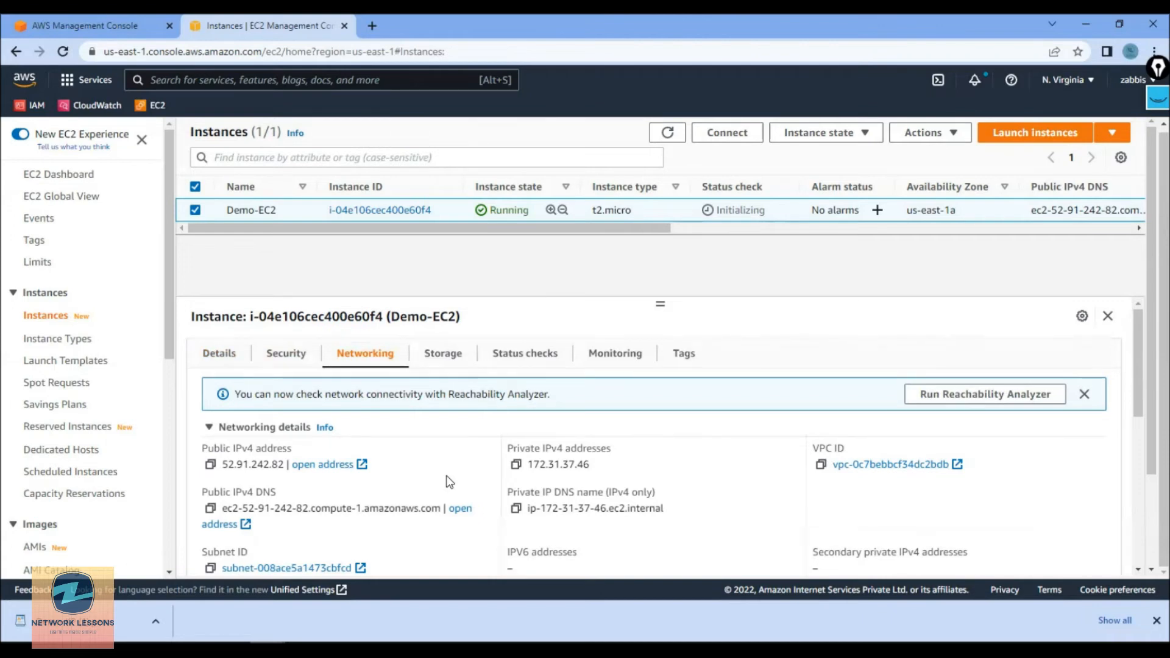
scroll(449, 482, down, 5)
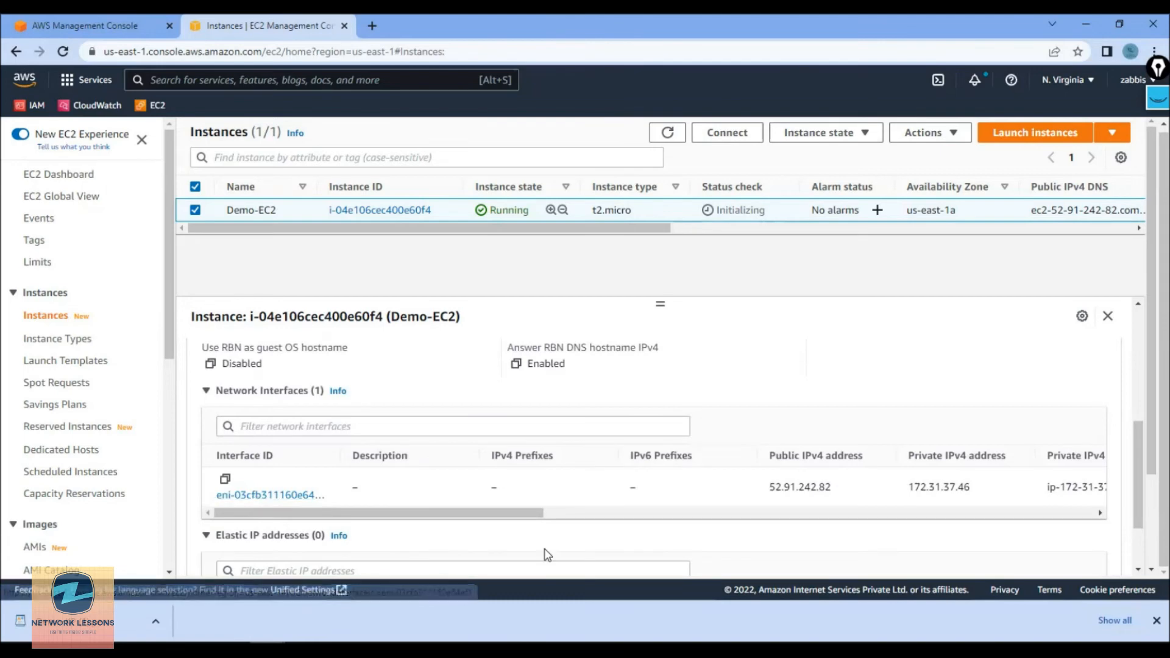
scroll(476, 530, down, 1)
Examine the storage of Demo-EC2: root device type, block device volume size, attachment time and encryption
scroll(456, 491, up, 5)
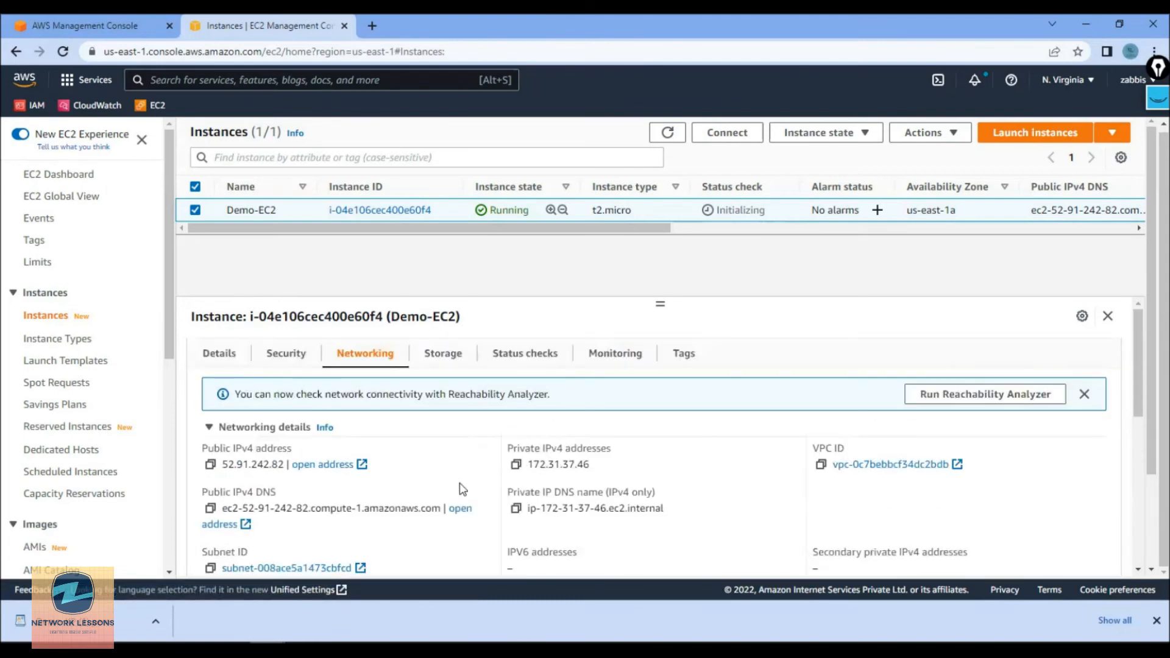
click(443, 355)
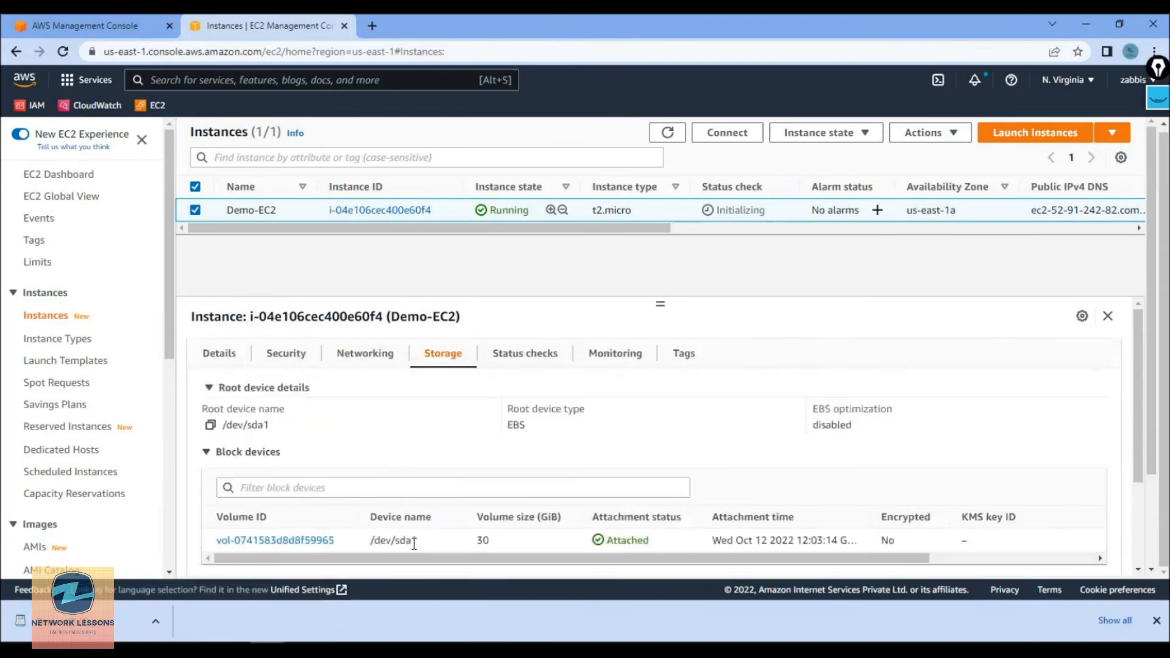
drag(474, 543, 496, 559)
double_click(516, 425)
scroll(638, 547, down, 2)
double_click(720, 410)
drag(777, 413, 836, 412)
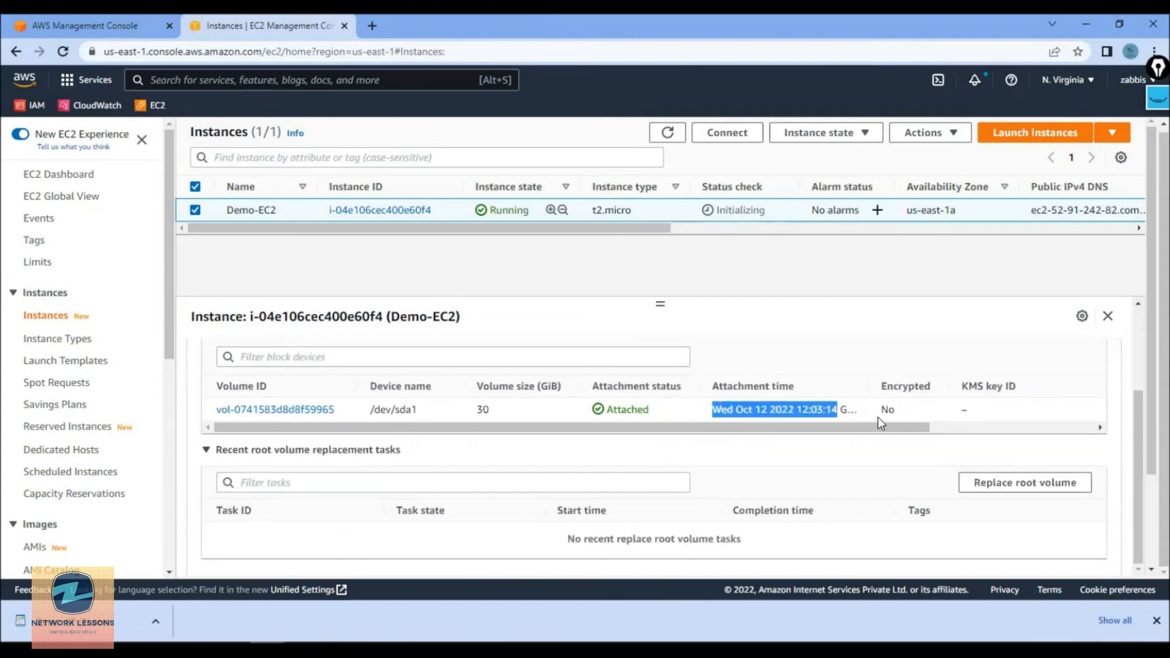
Refresh the instances list, reselect Demo-EC2 and recheck its system and instance status checks
scroll(653, 462, up, 4)
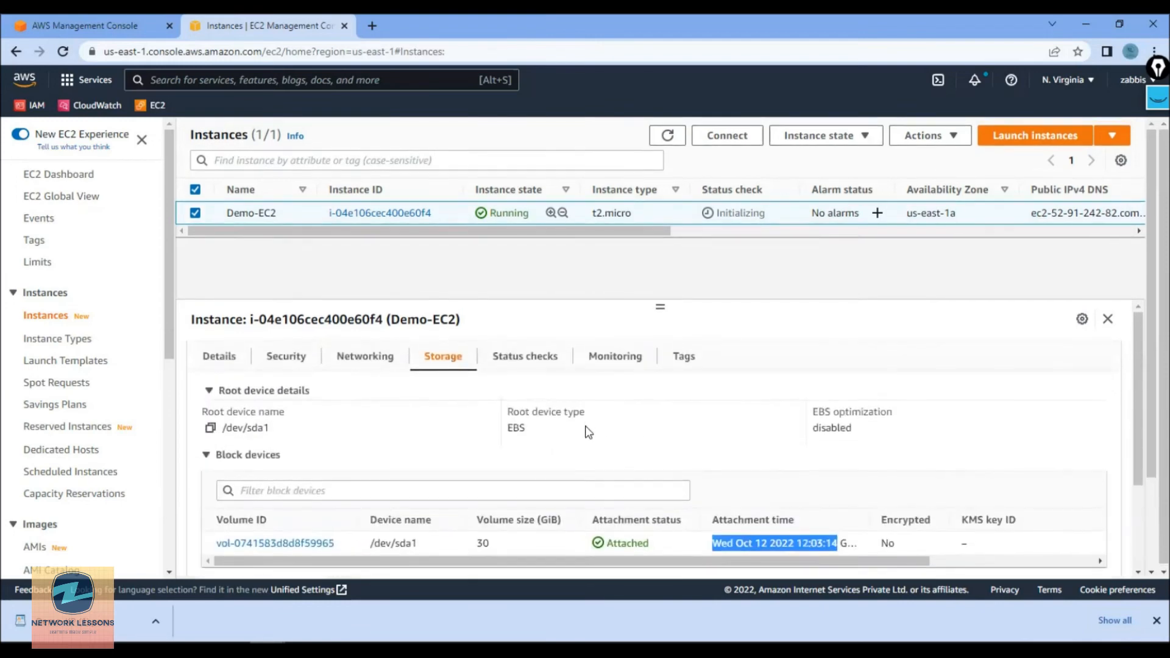
click(531, 359)
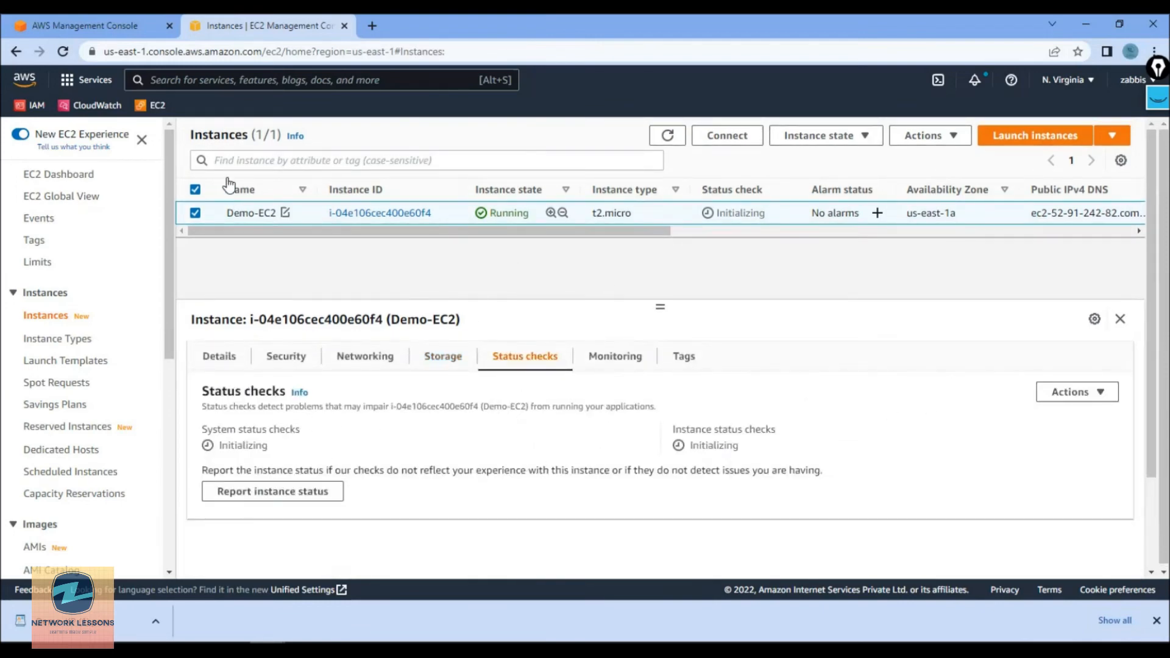
click(668, 137)
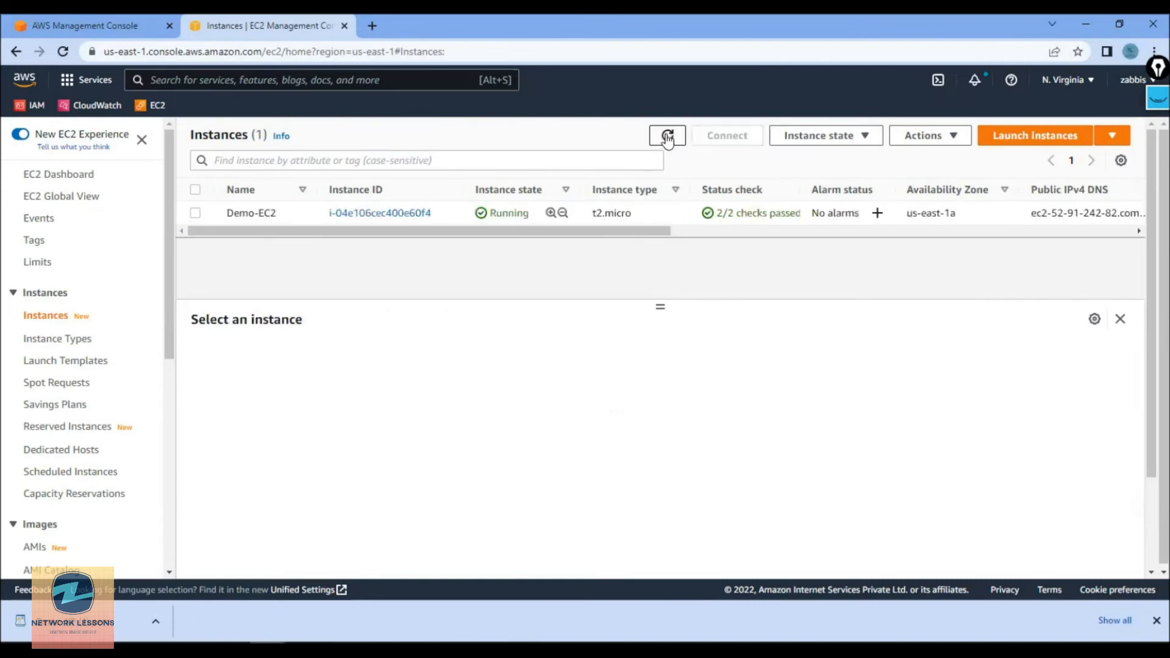
click(738, 214)
click(537, 356)
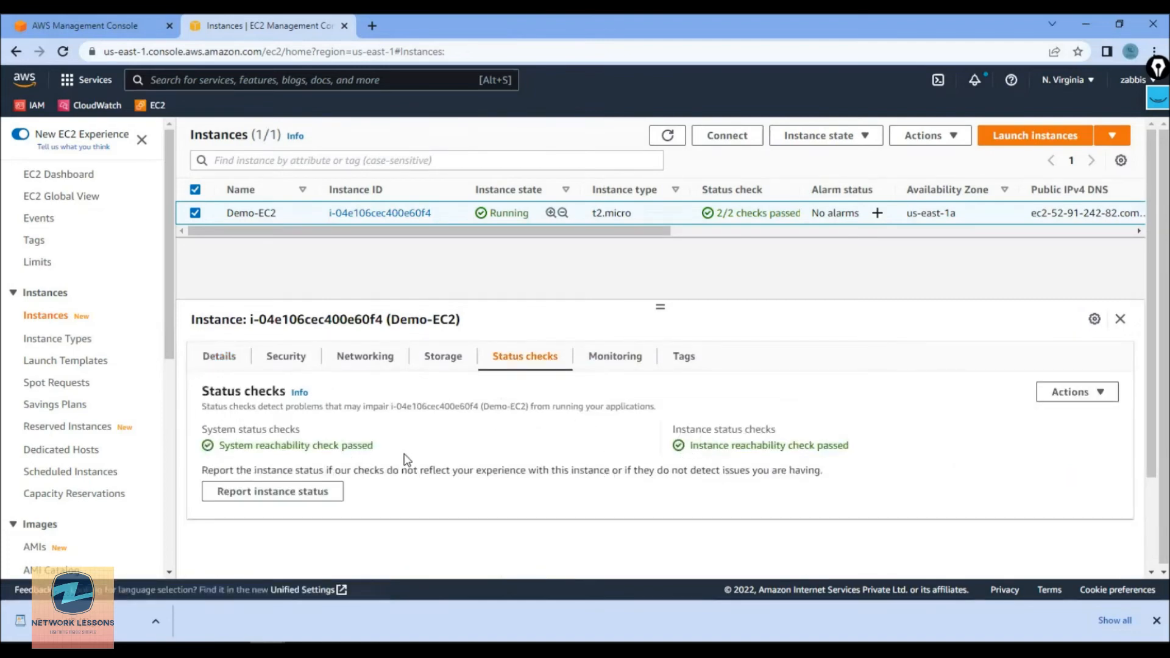
Review the CPU, status check and network monitoring graphs of Demo-EC2 and view its tags
click(612, 359)
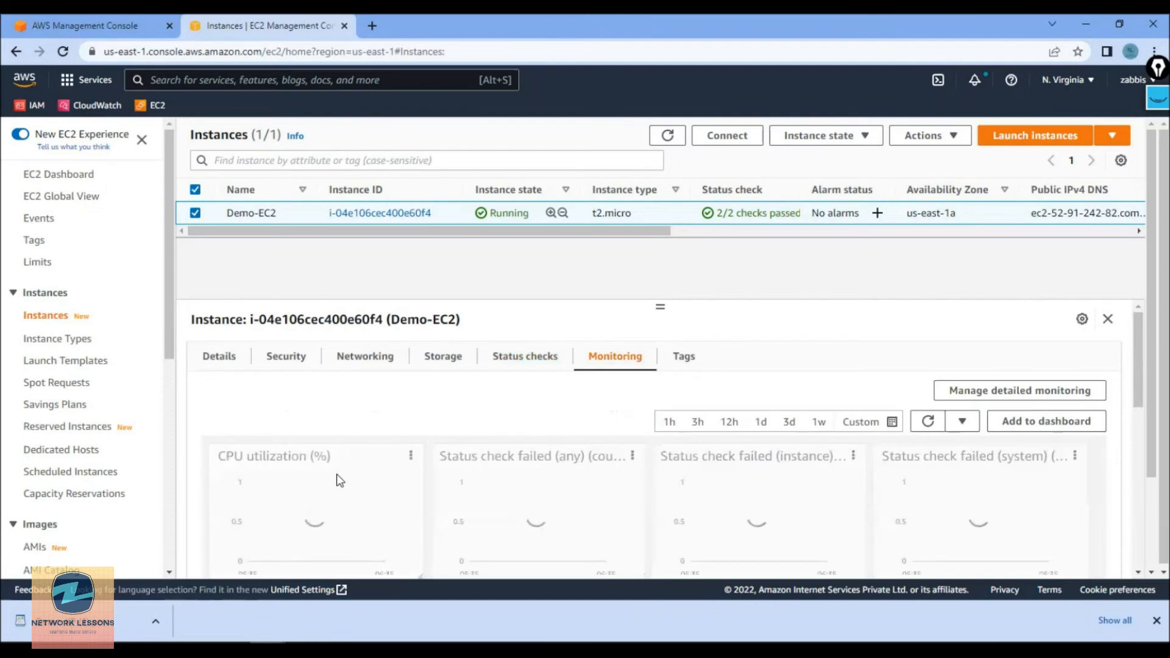
scroll(340, 481, down, 2)
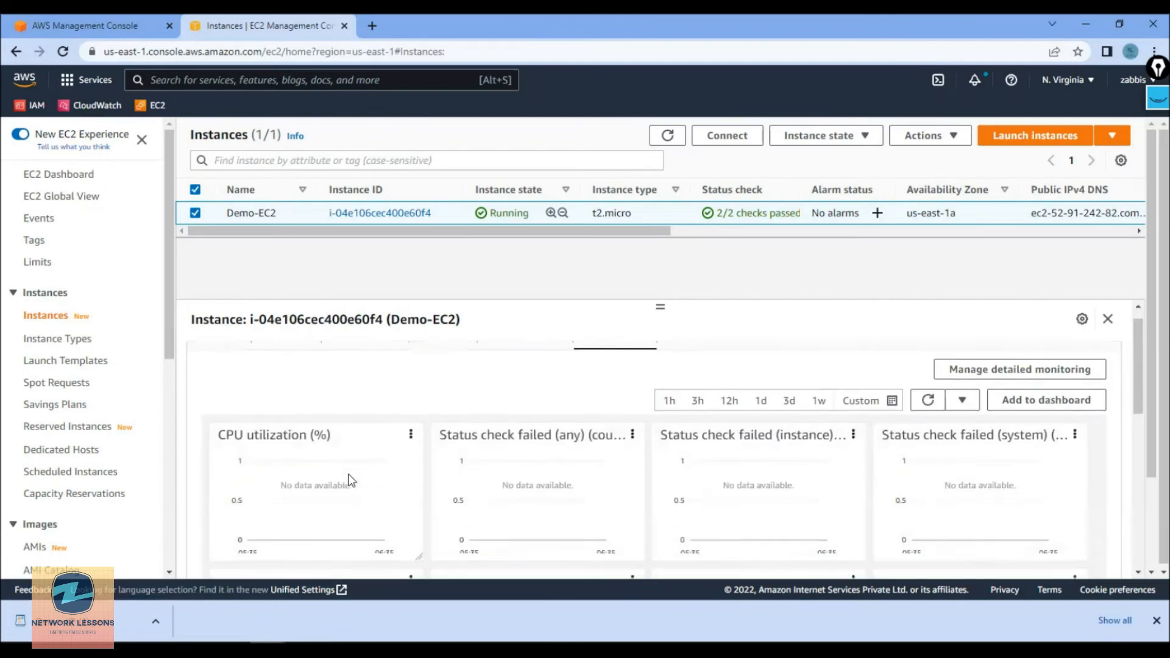
scroll(447, 538, up, 1)
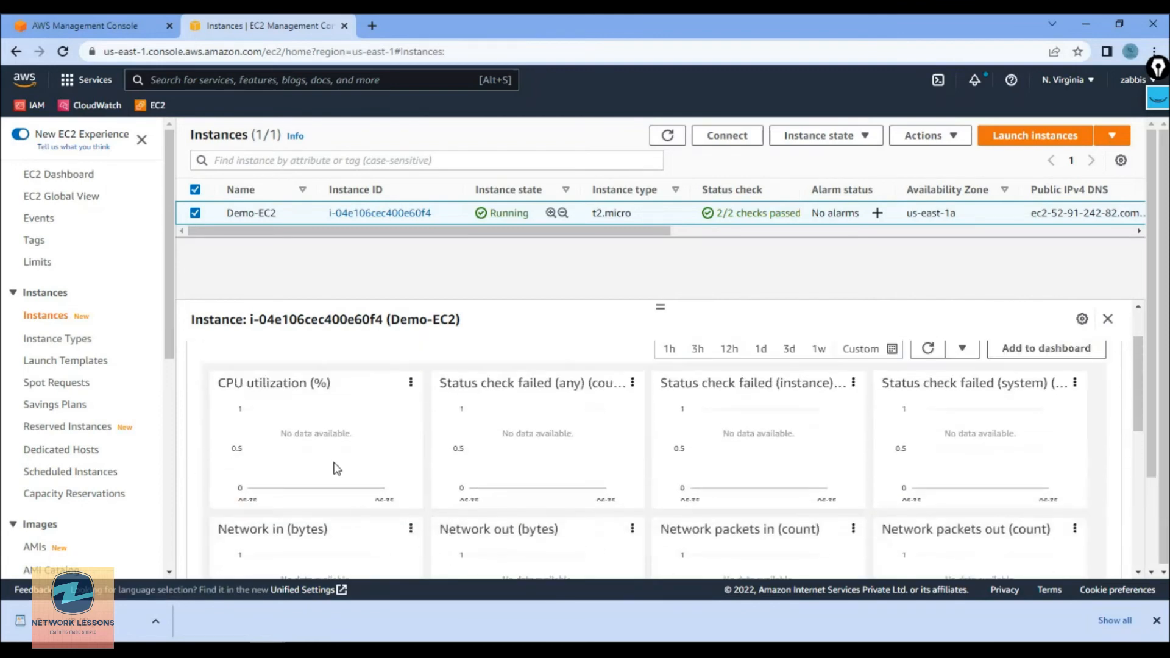
scroll(402, 460, up, 1)
scroll(646, 541, down, 2)
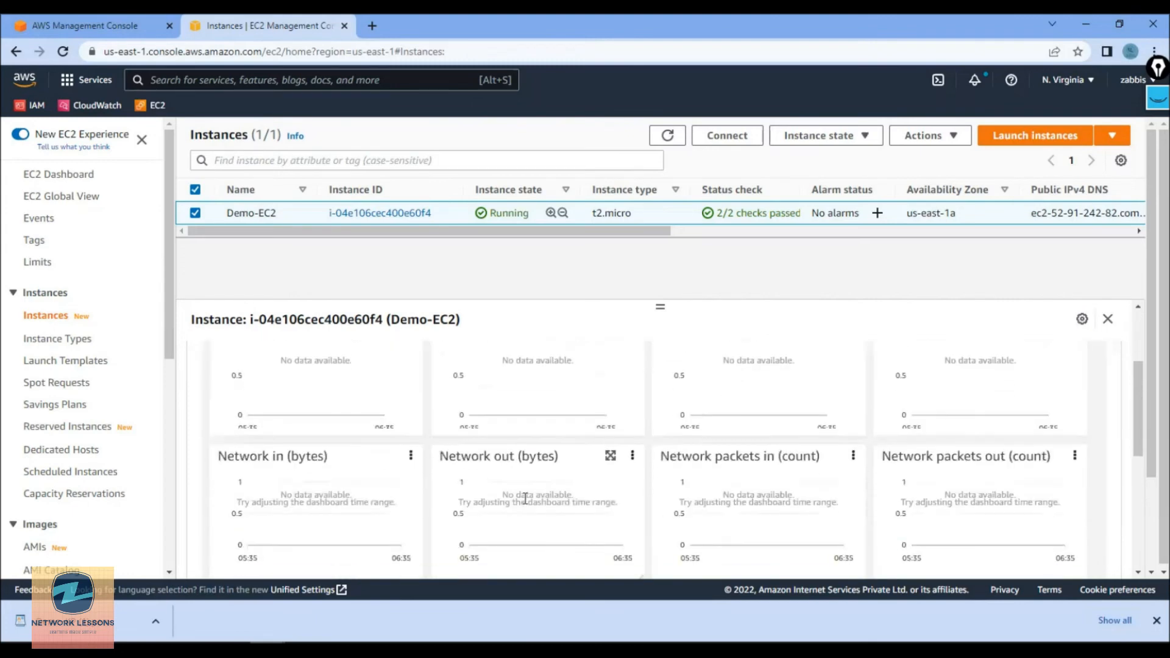
scroll(496, 465, up, 2)
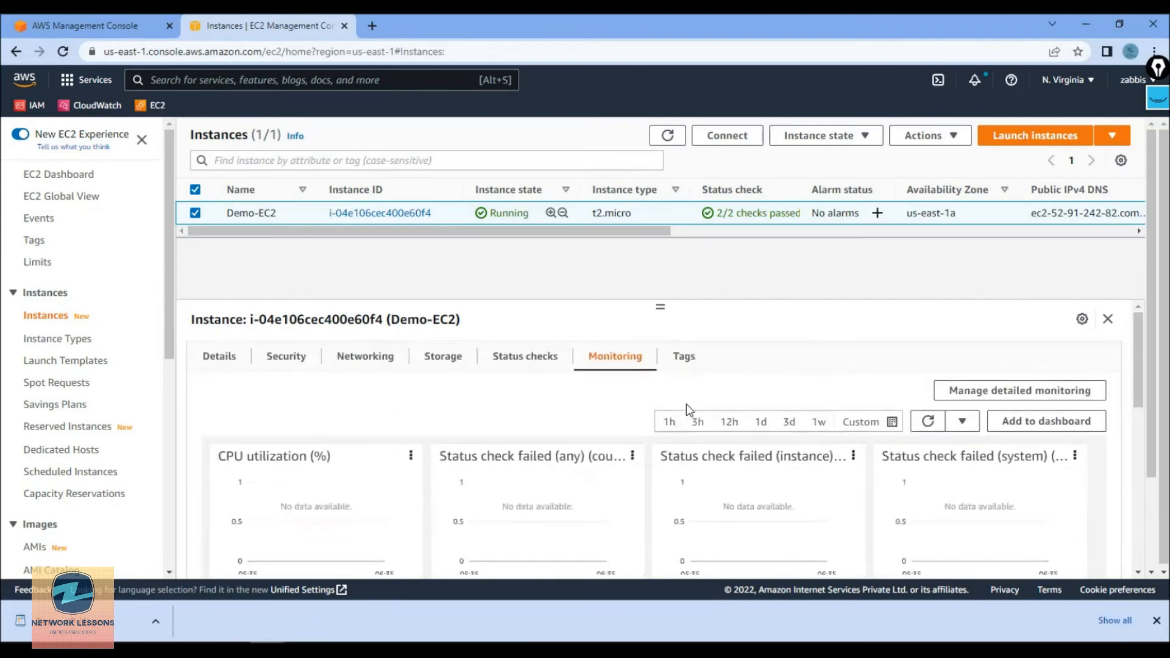
click(683, 361)
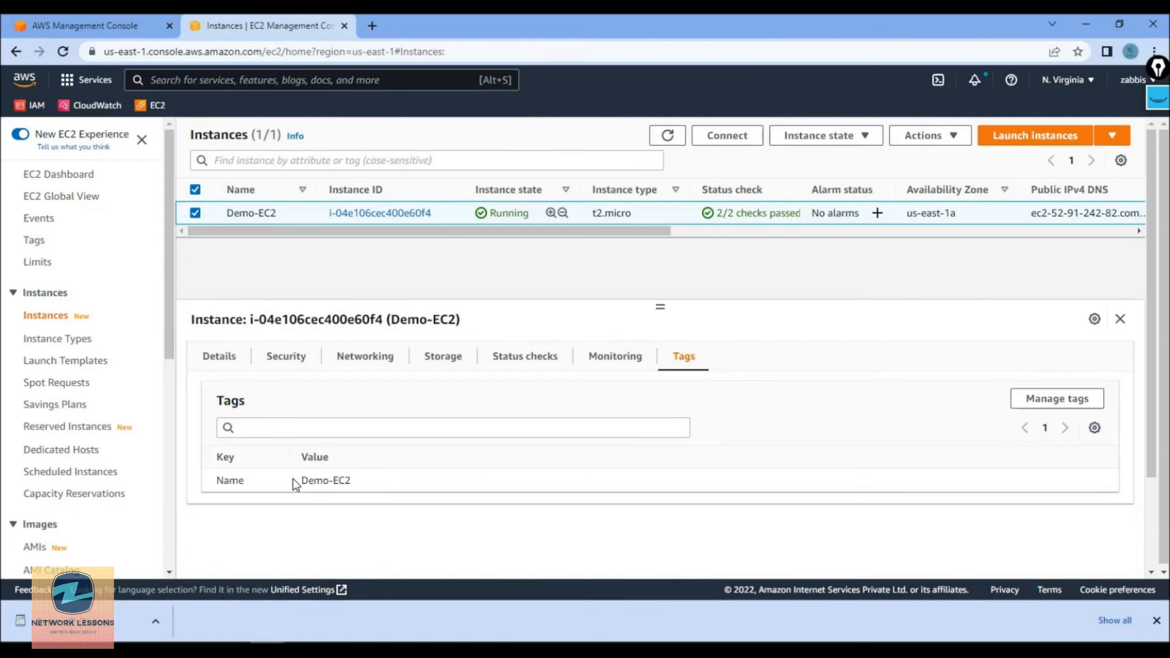
Open the connection options for Demo-EC2, choose the RDP client and download the remote desktop file
drag(301, 481, 363, 491)
click(733, 139)
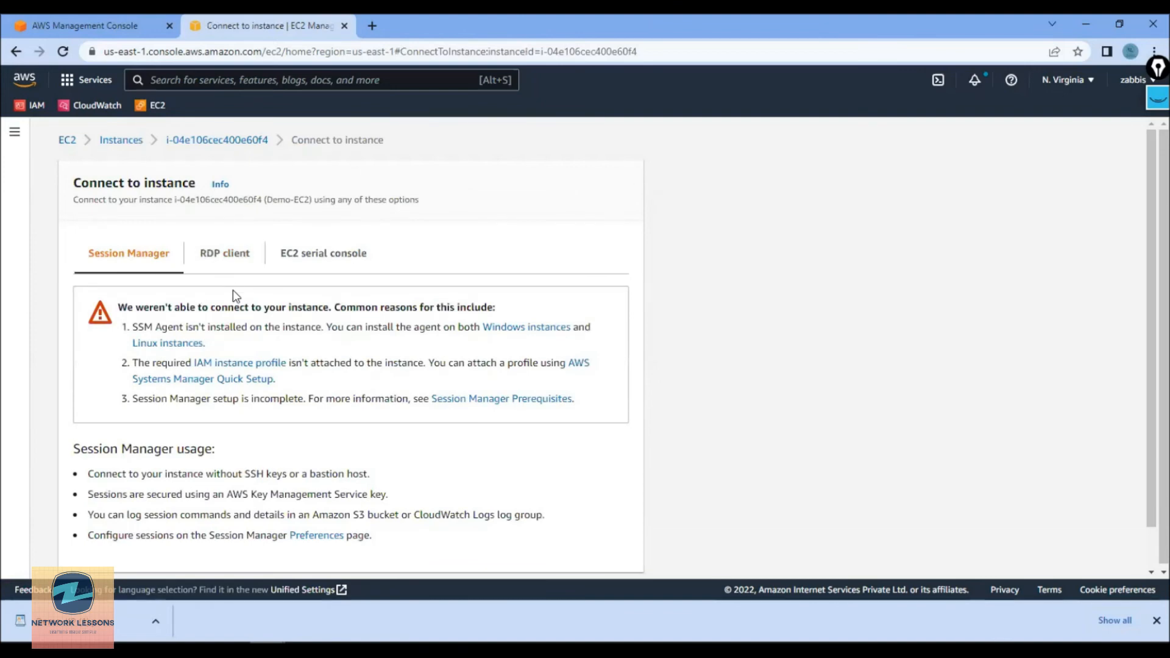
click(229, 267)
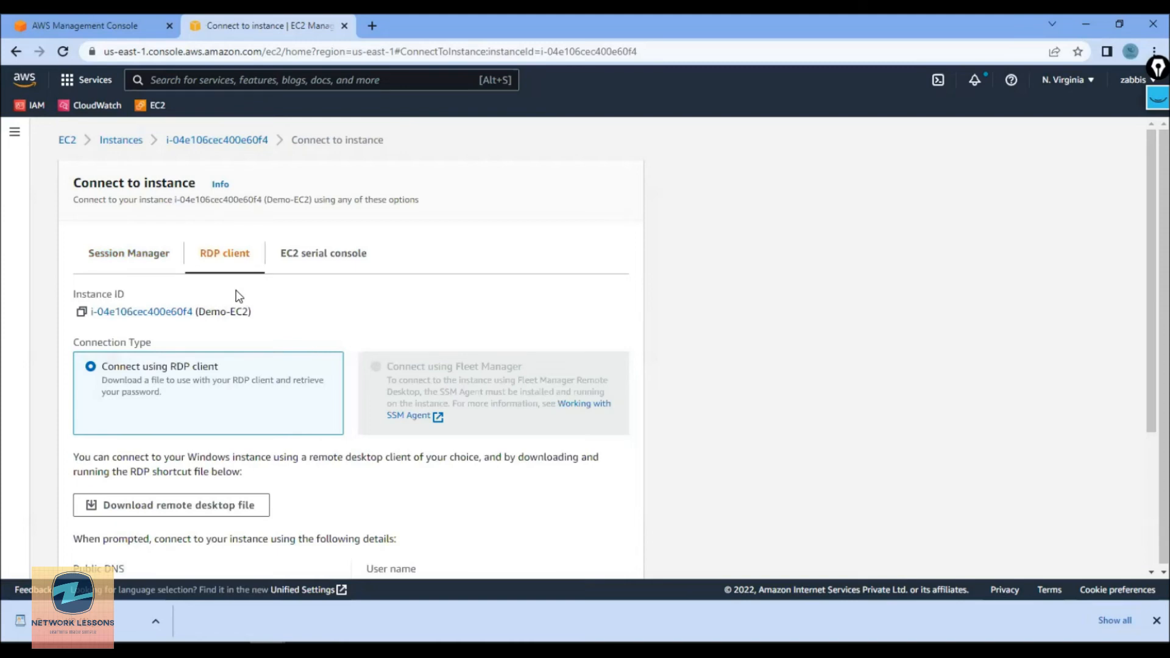
scroll(238, 296, down, 3)
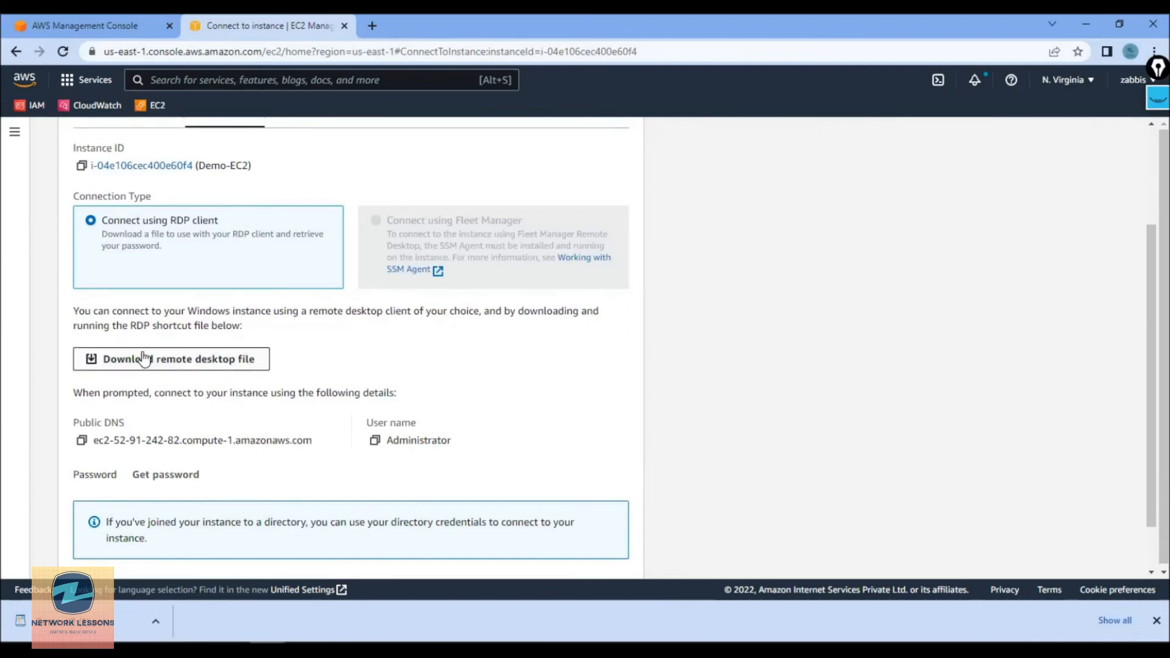
click(220, 361)
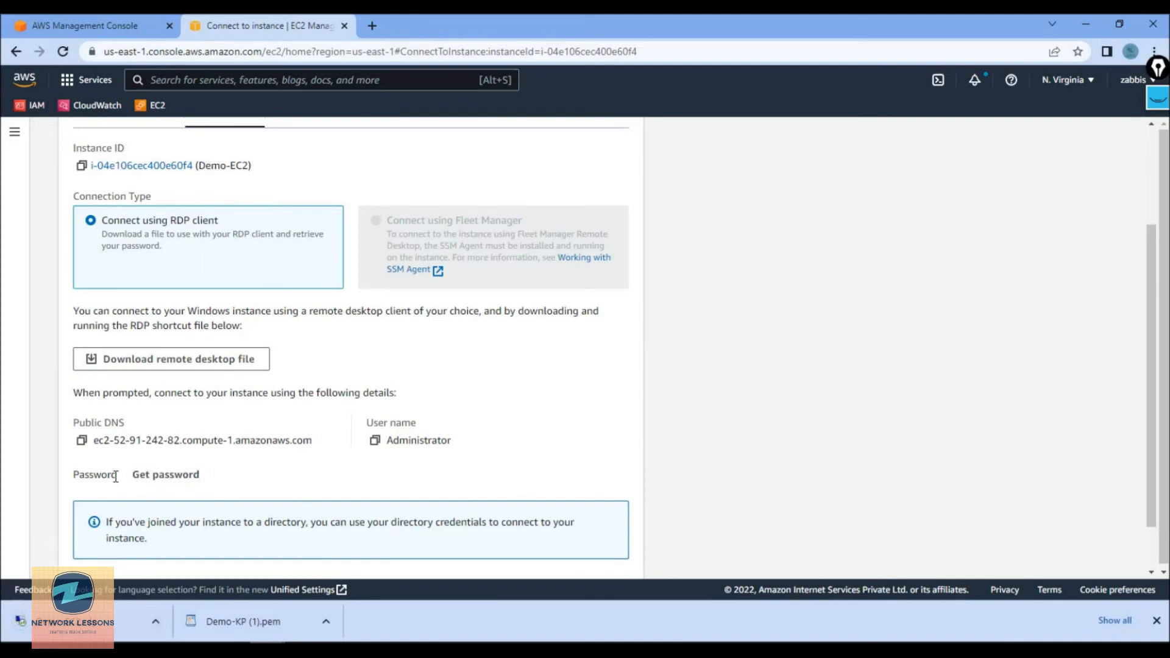
Start retrieving the Windows password and load the key pair file Demo-KP (1).pem from the Downloads folder
drag(117, 477, 240, 478)
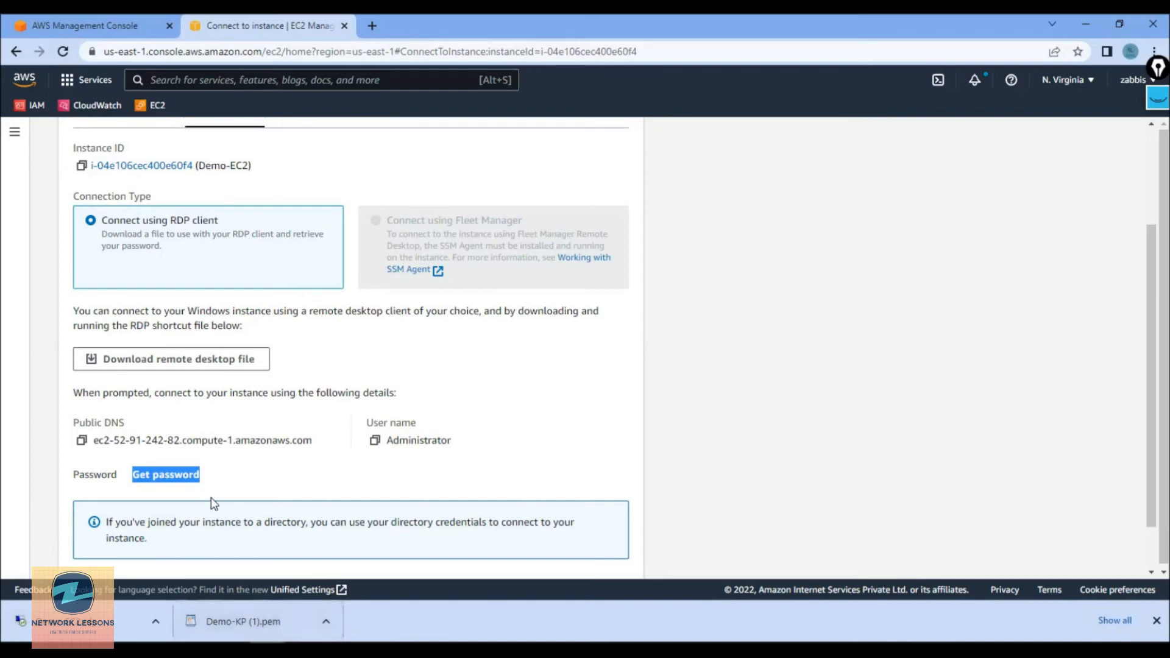
click(181, 477)
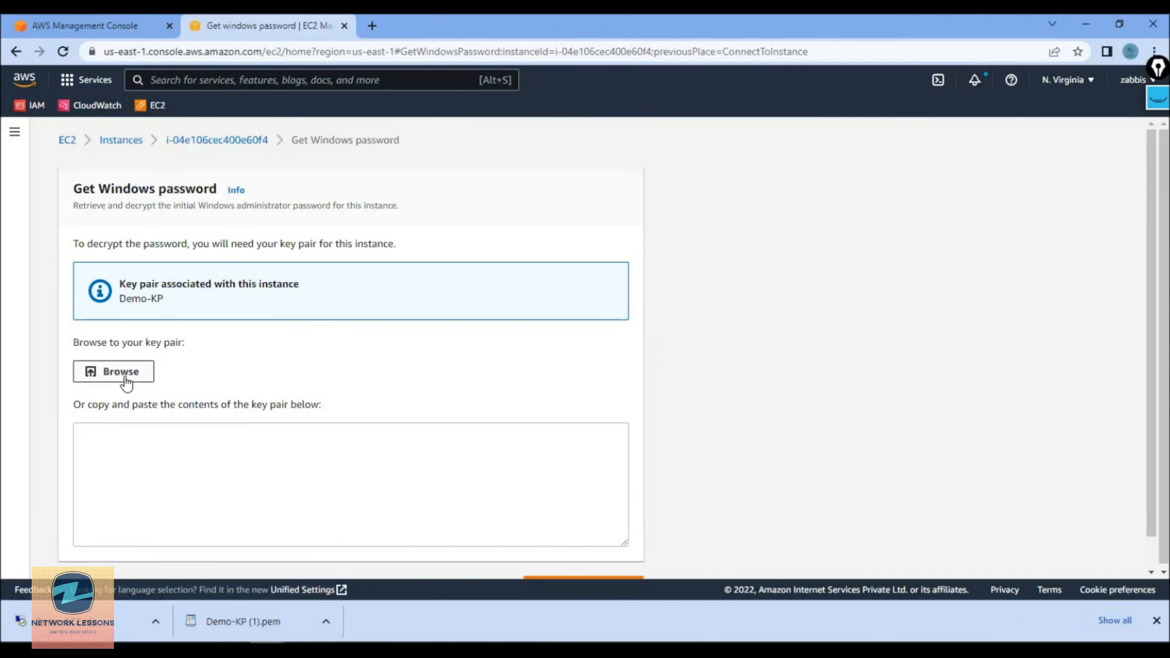
drag(165, 300, 118, 300)
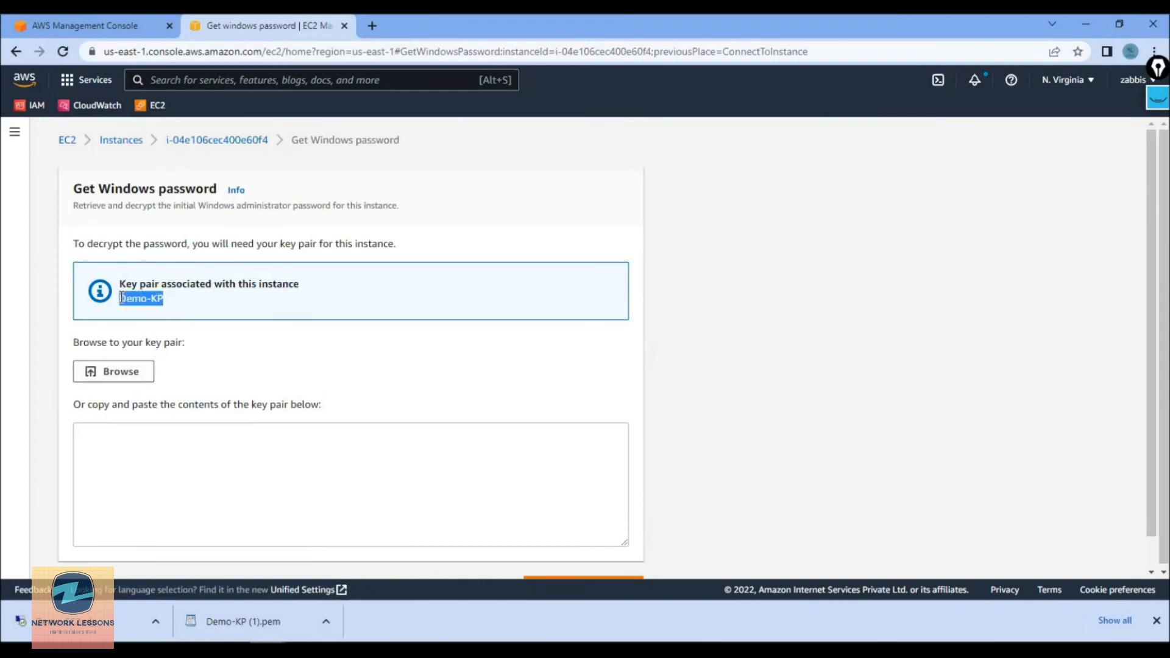
click(117, 372)
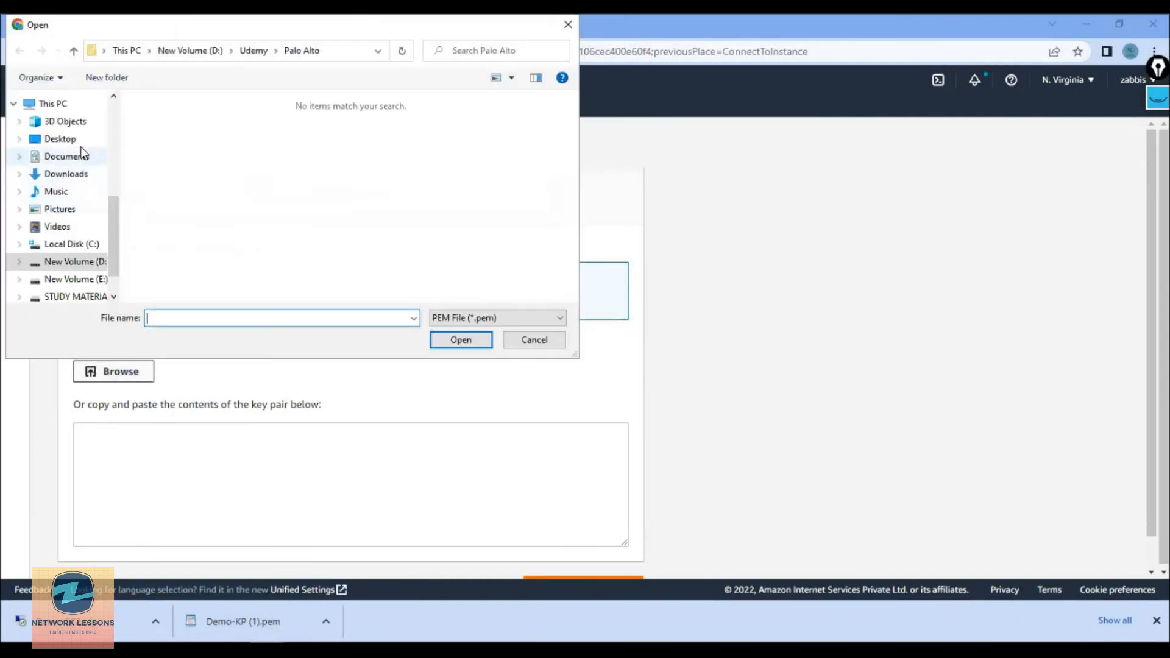
click(78, 175)
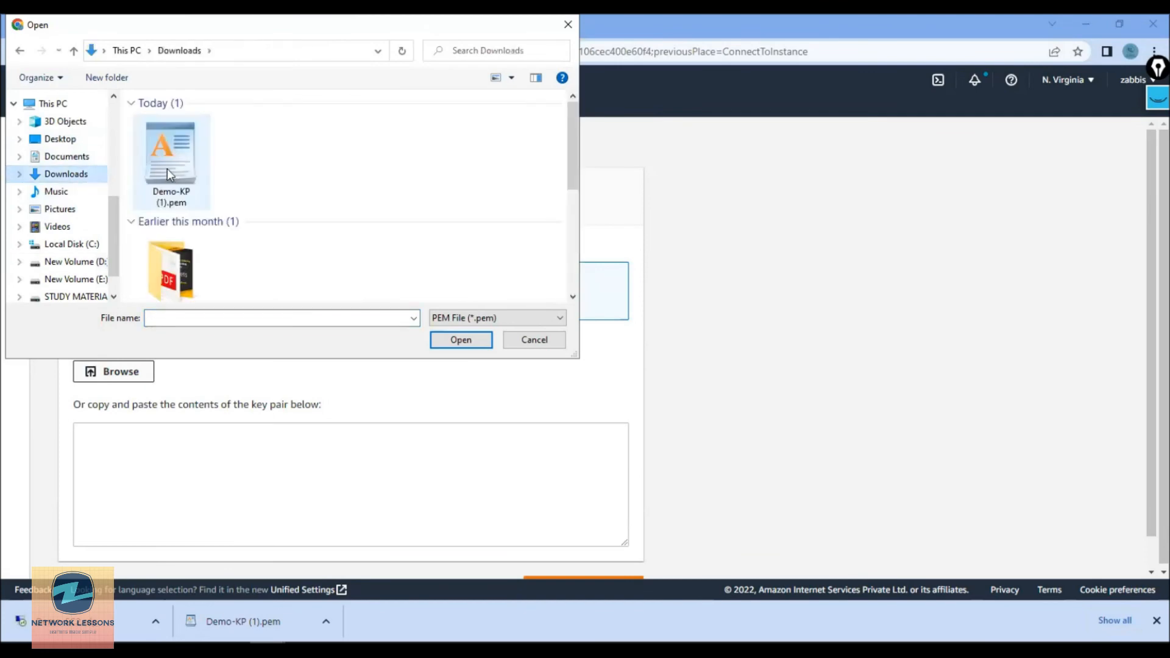
click(167, 174)
click(462, 339)
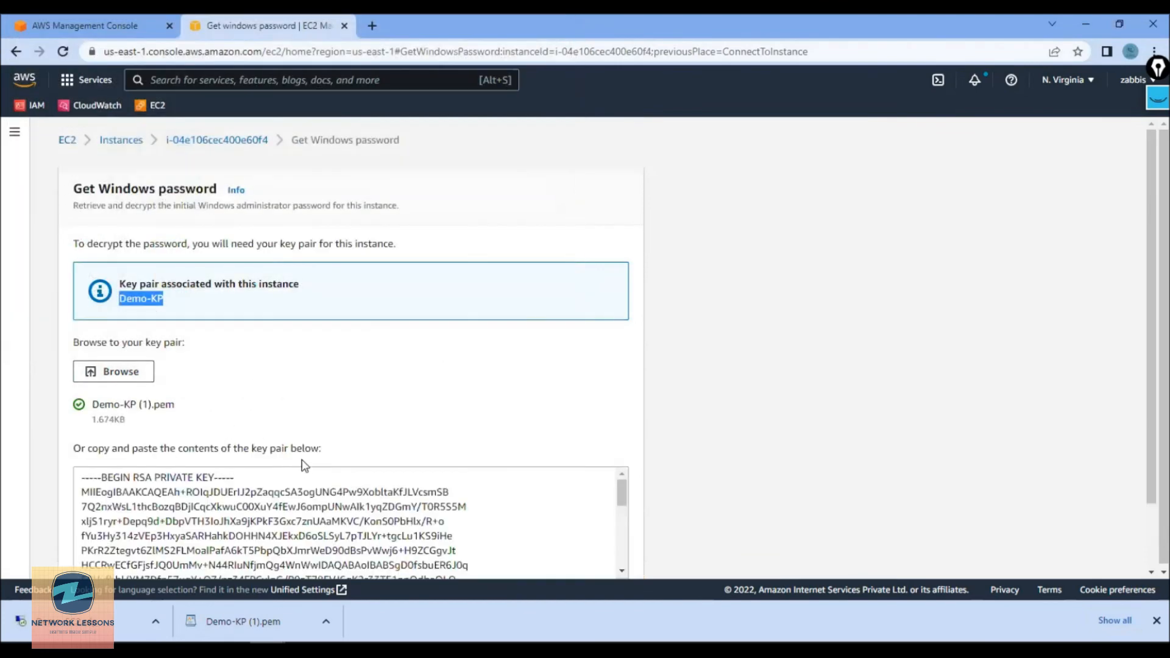
Decrypt the Windows administrator password with the loaded private key and copy the password
scroll(302, 463, down, 3)
scroll(208, 459, down, 5)
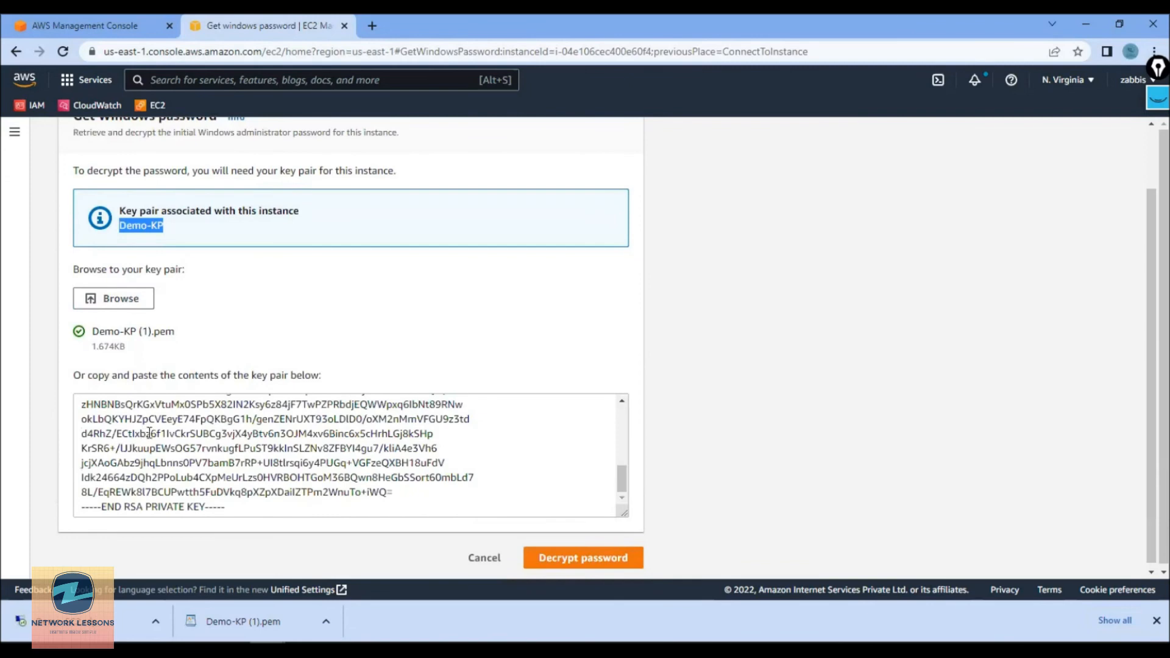
click(181, 473)
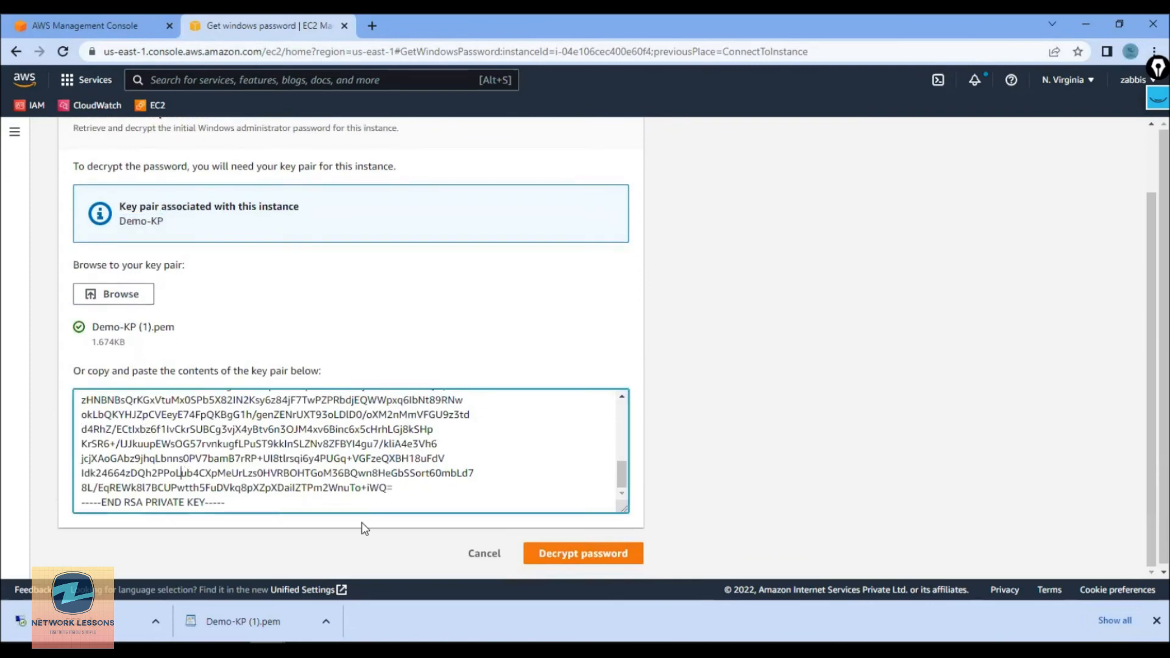
click(583, 555)
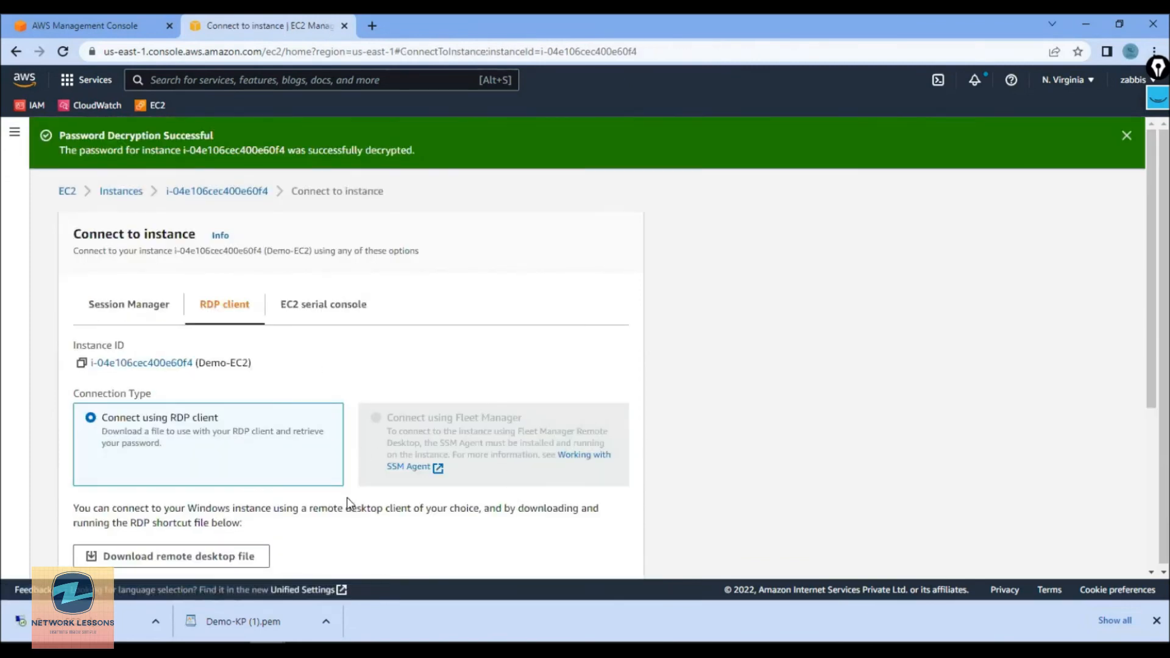
scroll(346, 497, down, 3)
click(81, 463)
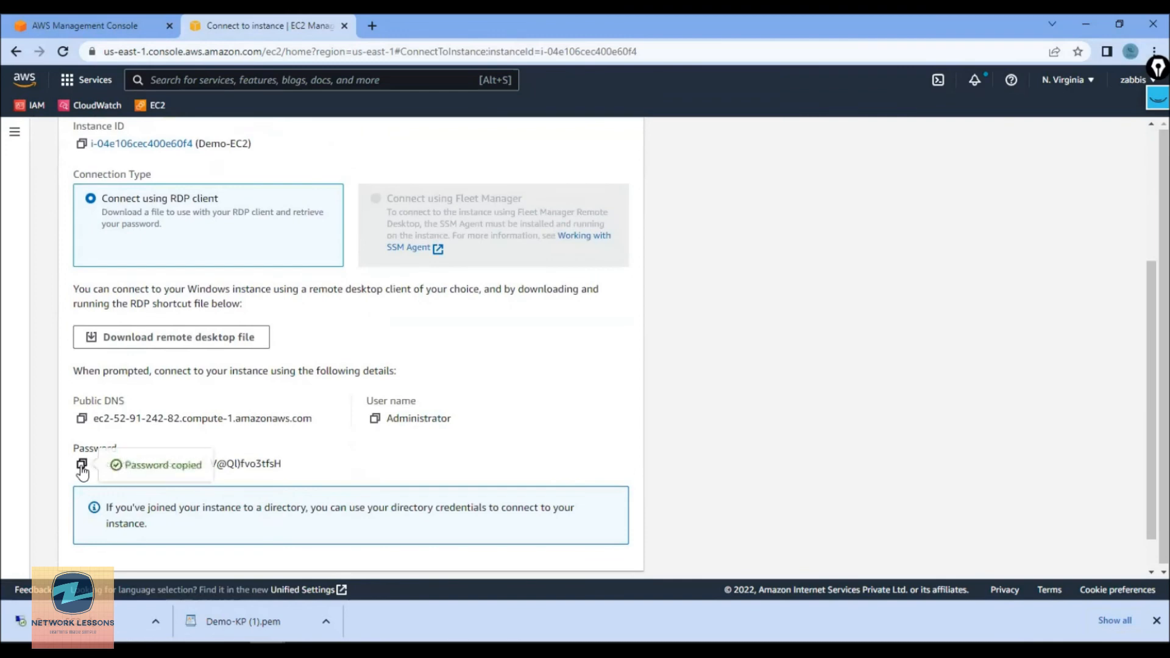
Connect with the downloaded remote desktop file despite the unknown publisher, and copy the instance password again
click(59, 623)
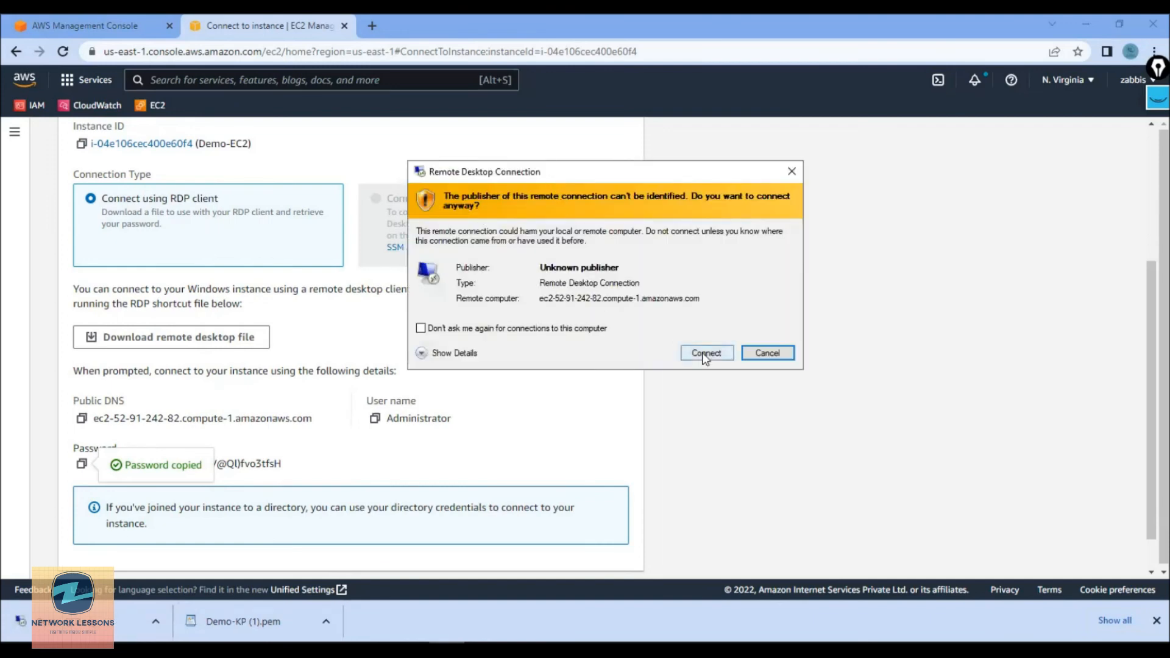
click(705, 353)
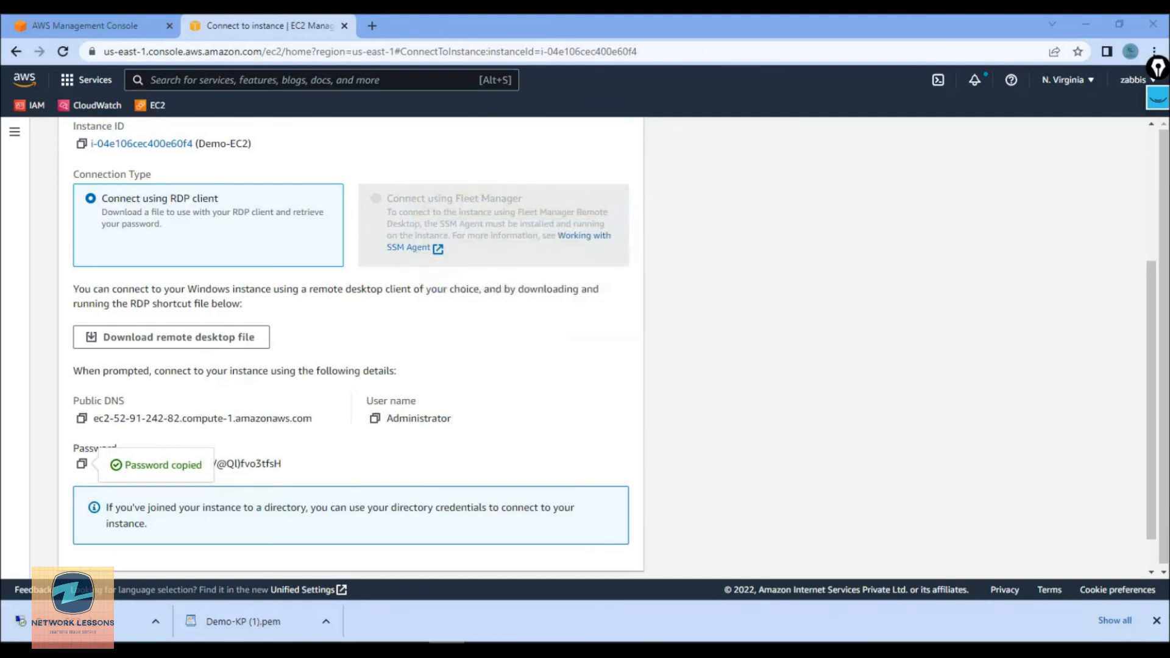
click(80, 465)
click(448, 650)
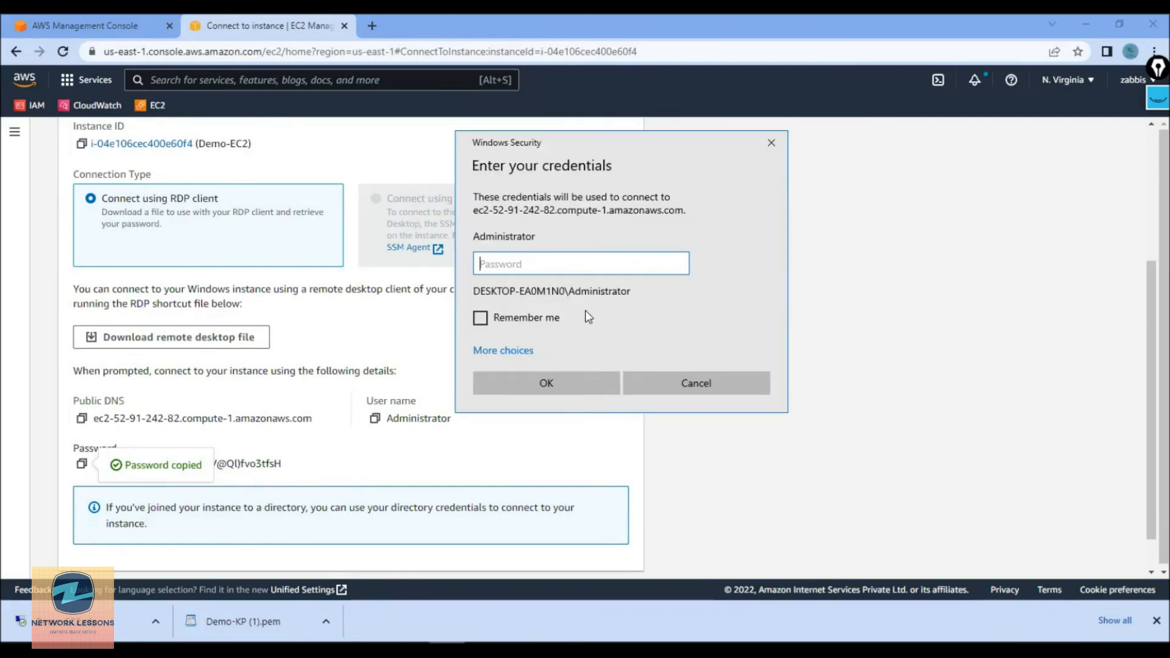
Sign in with the copied Administrator password, accepting the untrusted certificate, and maximize the remote session window
key(ctrl+v)
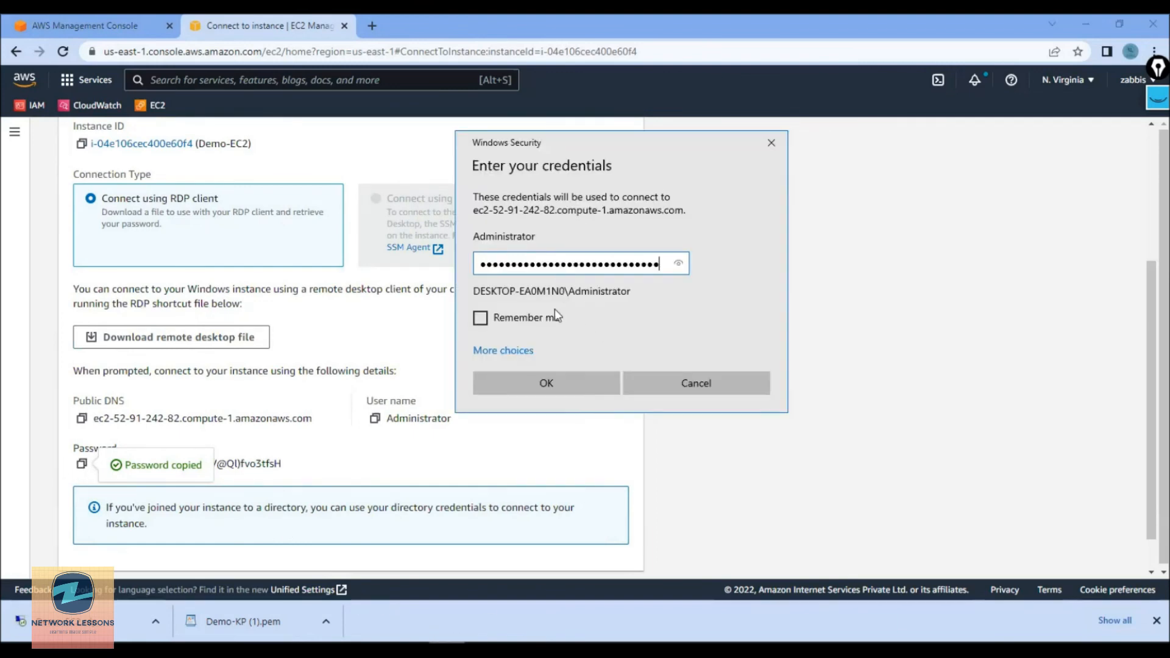
click(533, 385)
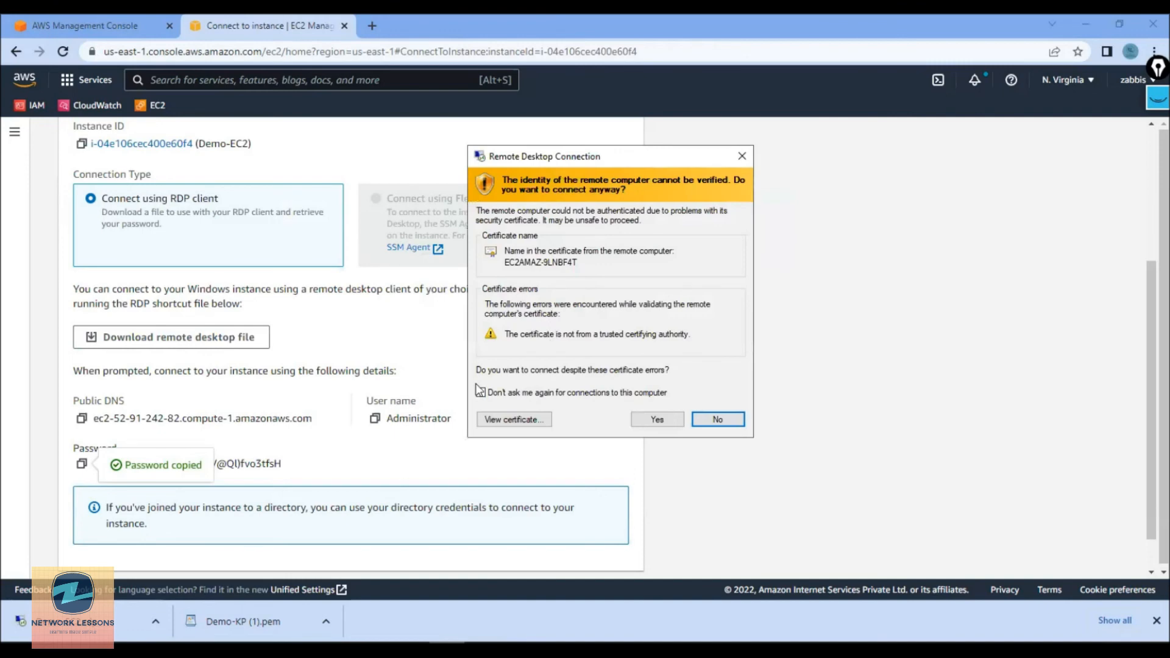
click(645, 422)
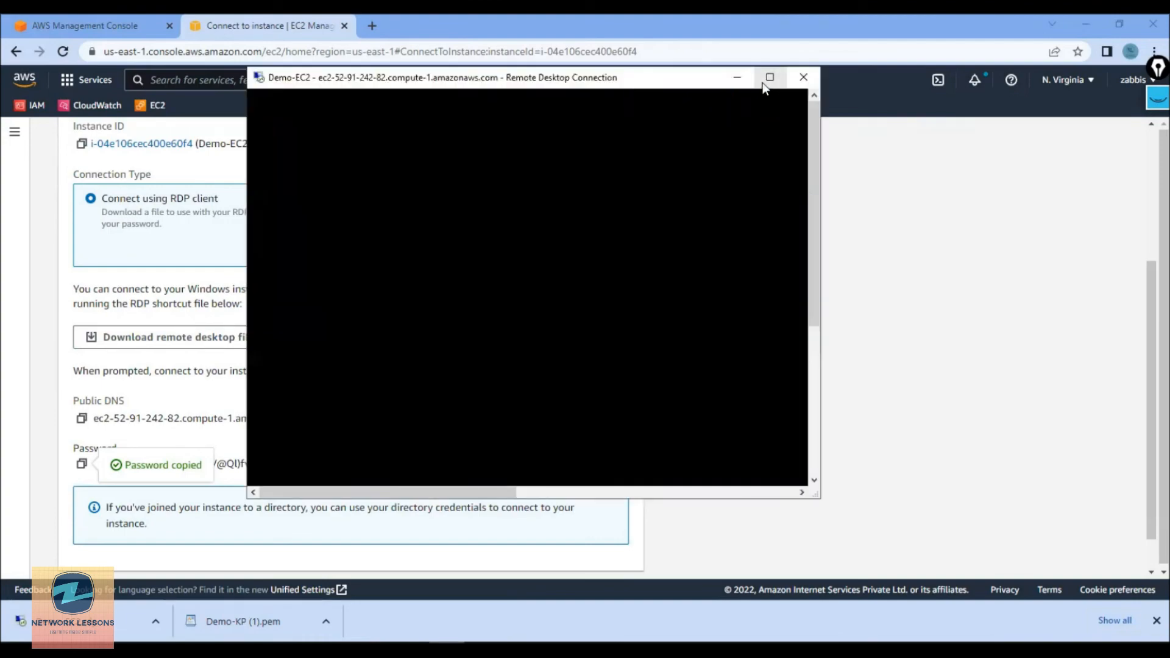
click(768, 79)
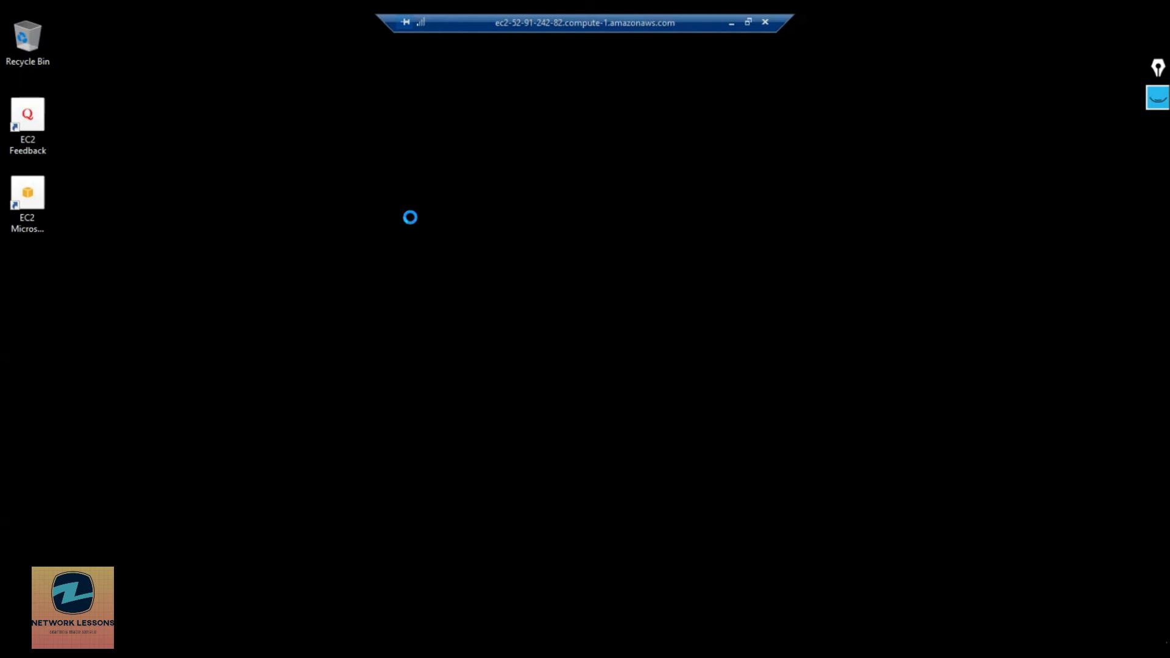
Refresh the remote server's desktop and close the cmd.exe startup window
right_click(411, 219)
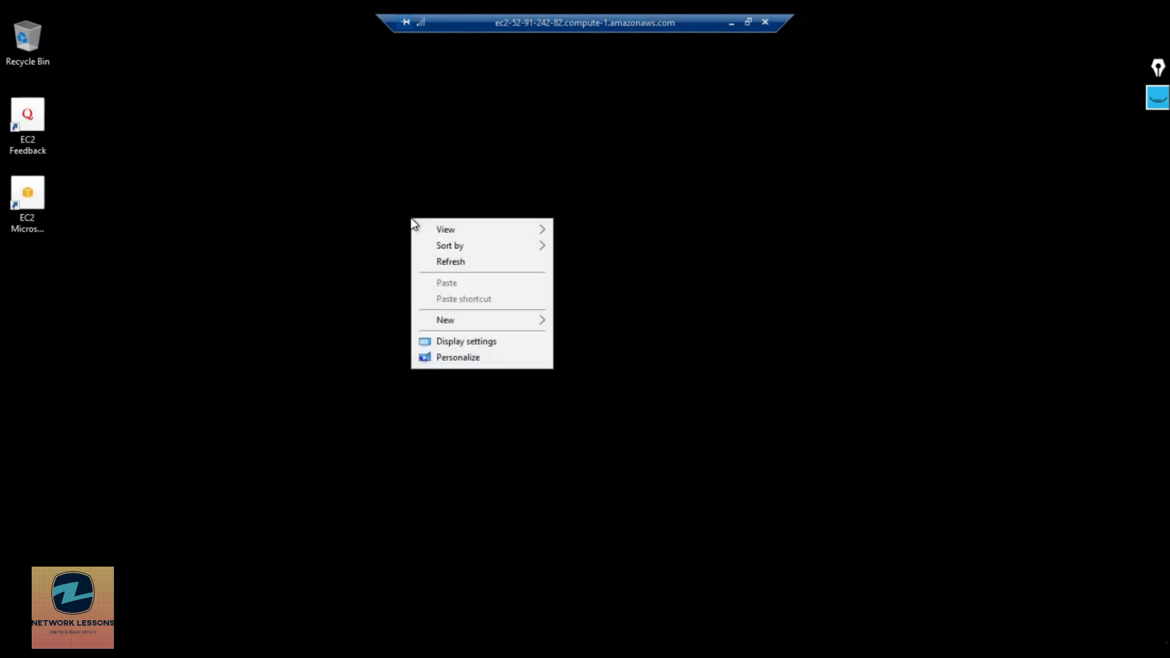
click(440, 261)
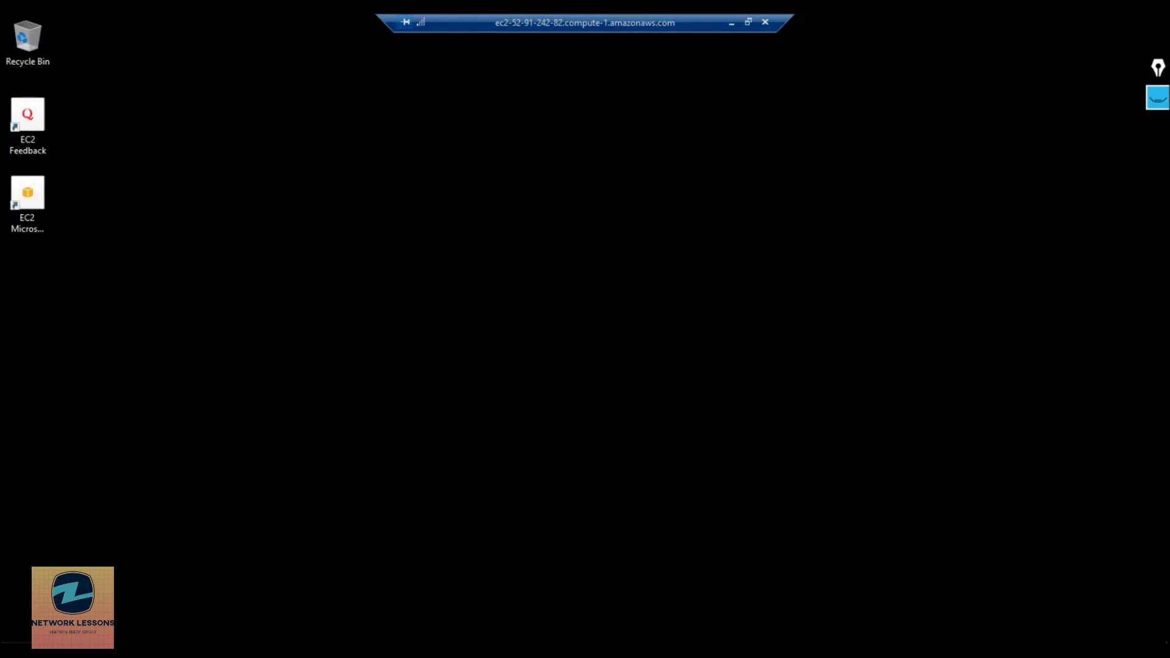
key(super)
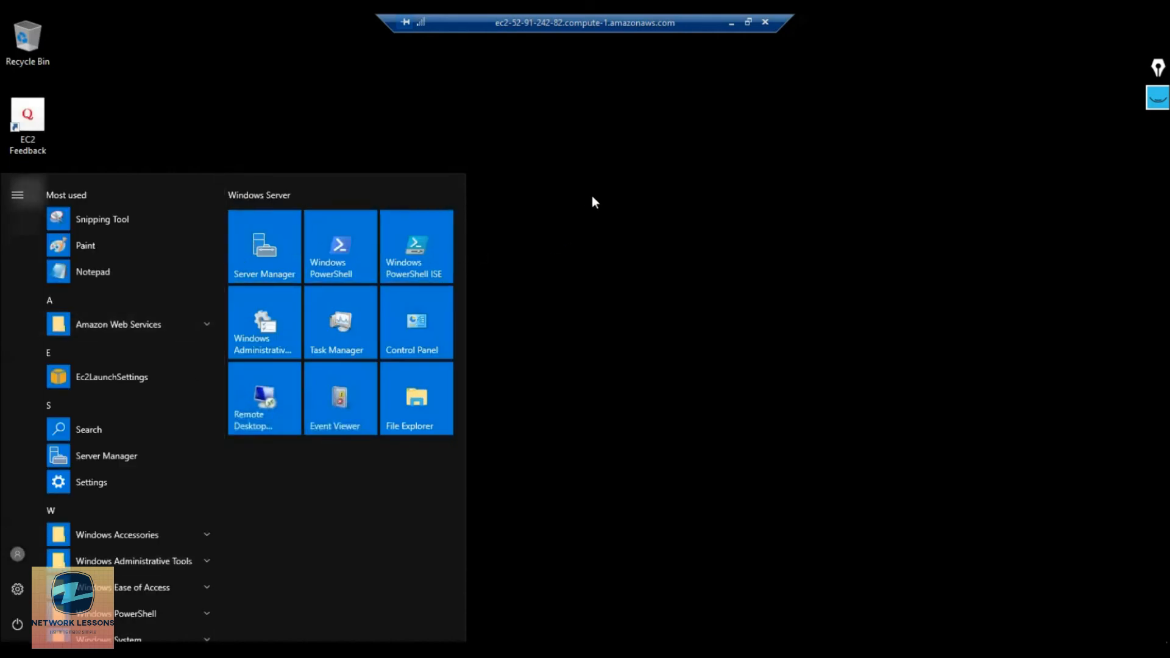
right_click(594, 201)
click(625, 241)
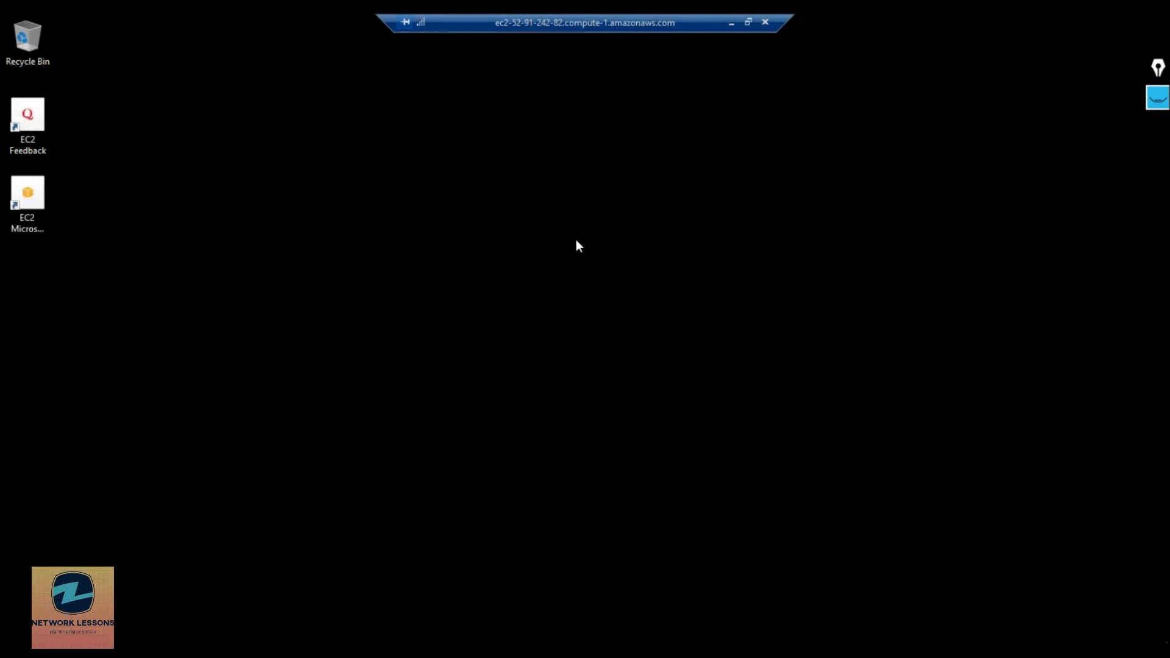
right_click(422, 172)
click(447, 213)
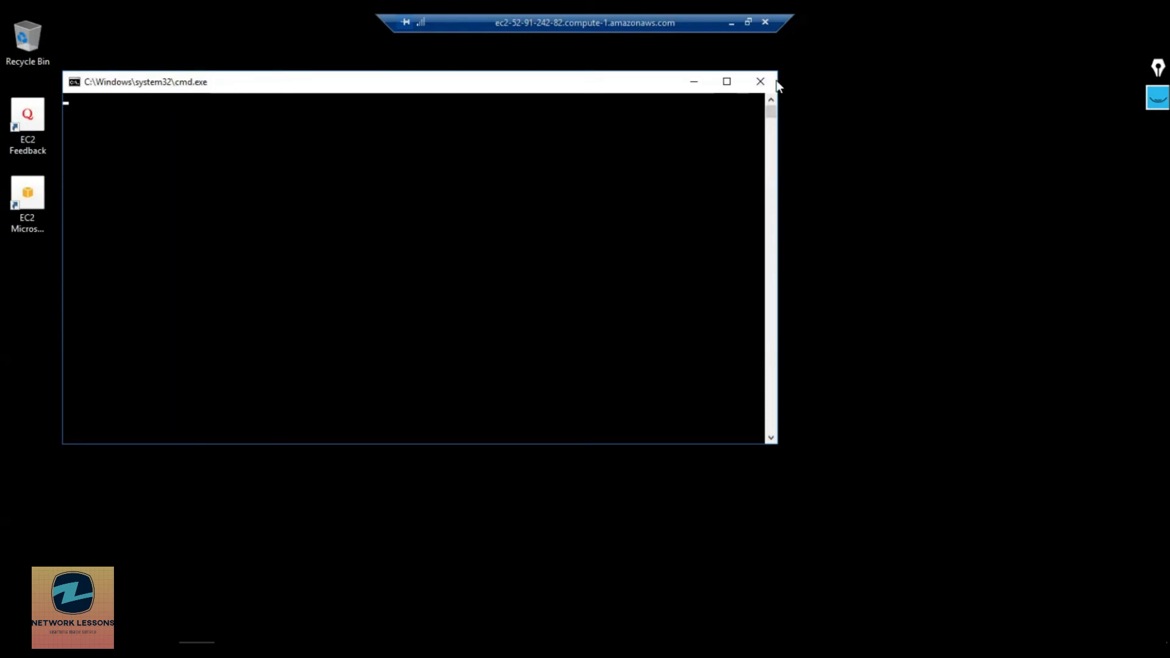
click(768, 89)
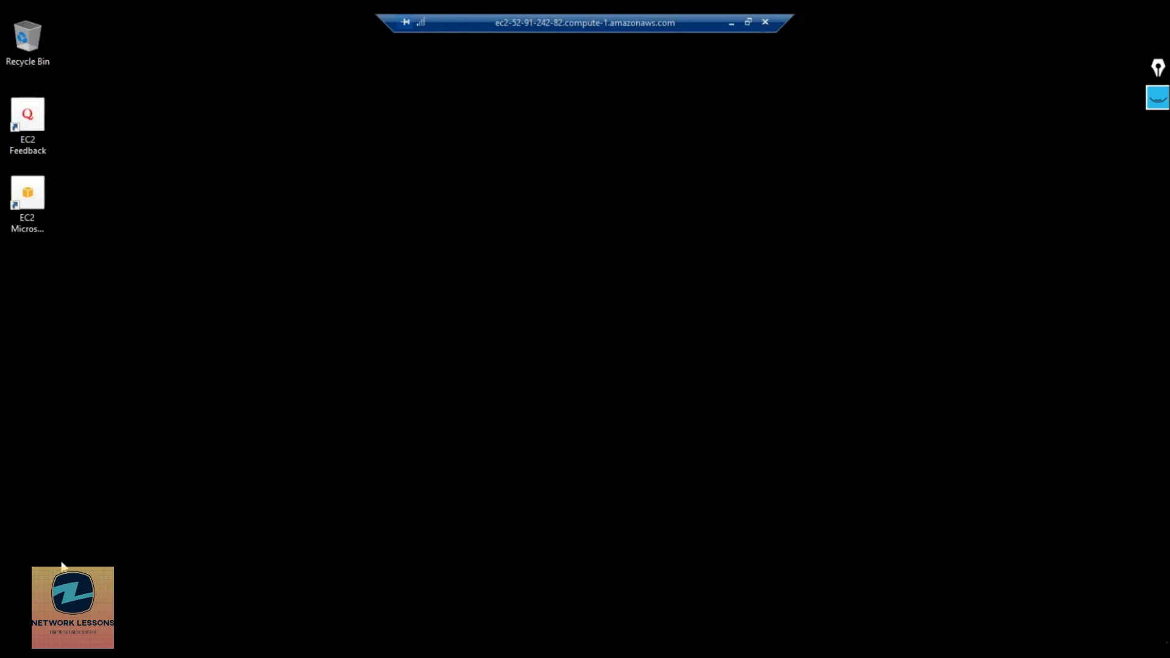
Test the remote server's internet connectivity by pinging 8.8.8.8 in Command Prompt, and close the window
click(18, 655)
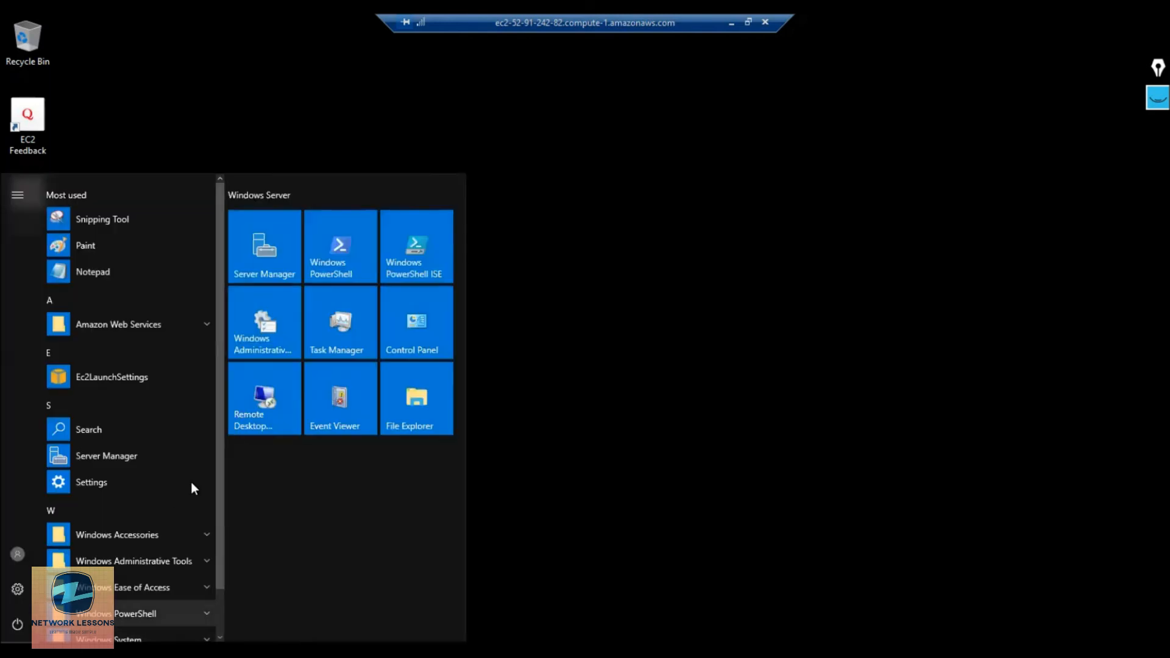
click(55, 655)
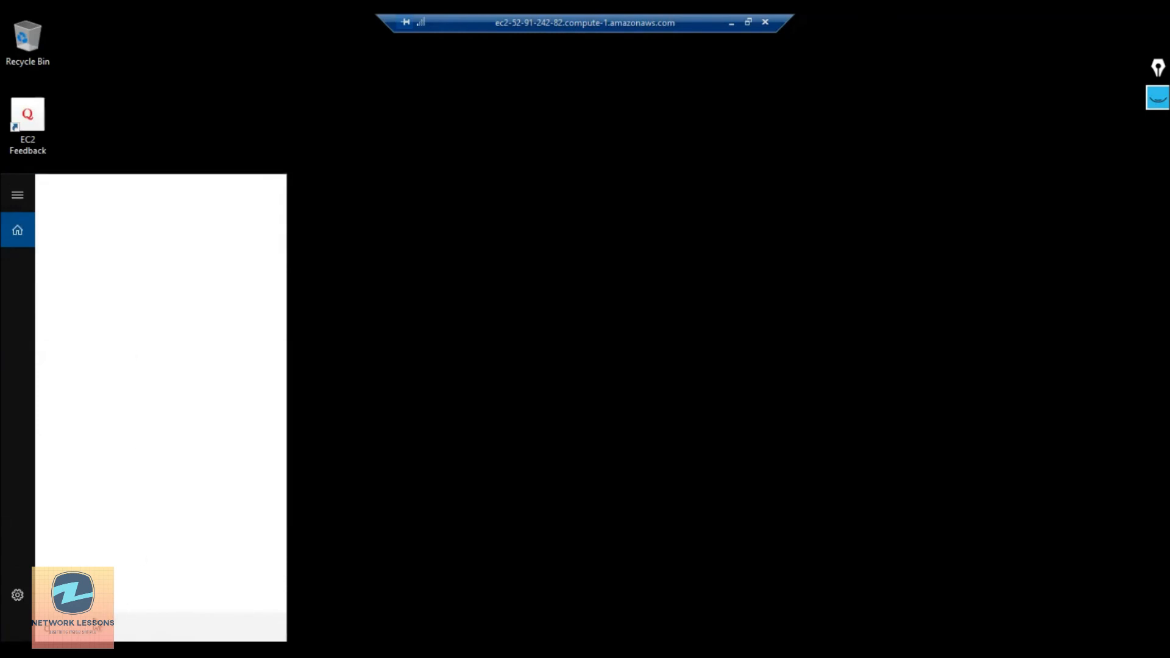
text(cmd)
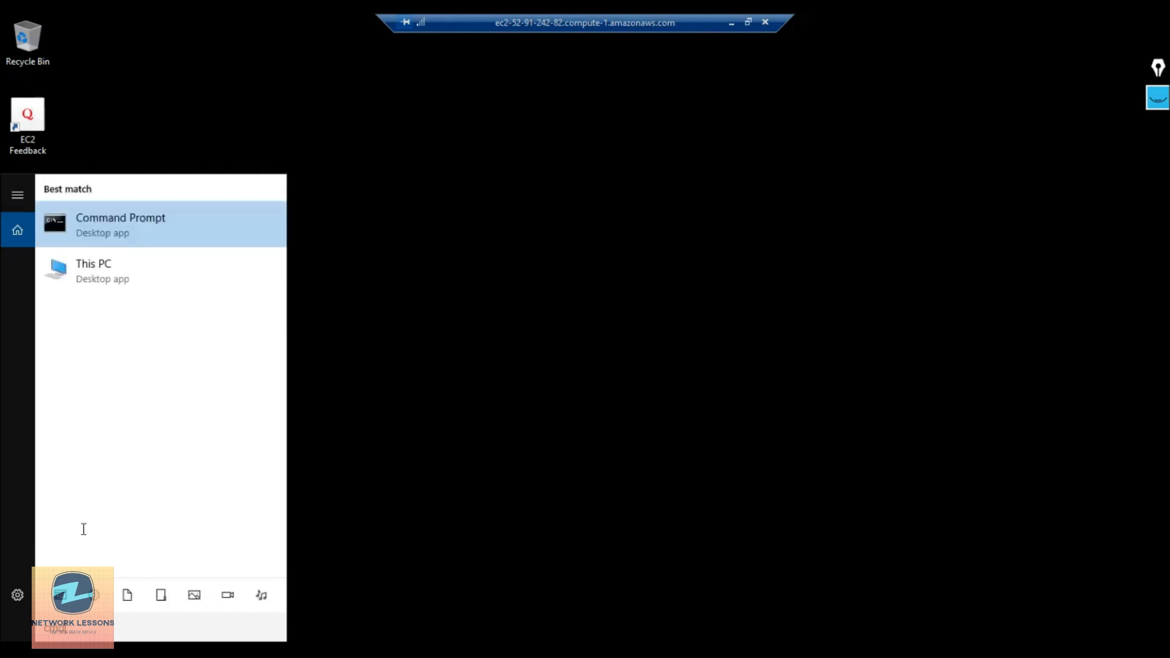
click(143, 243)
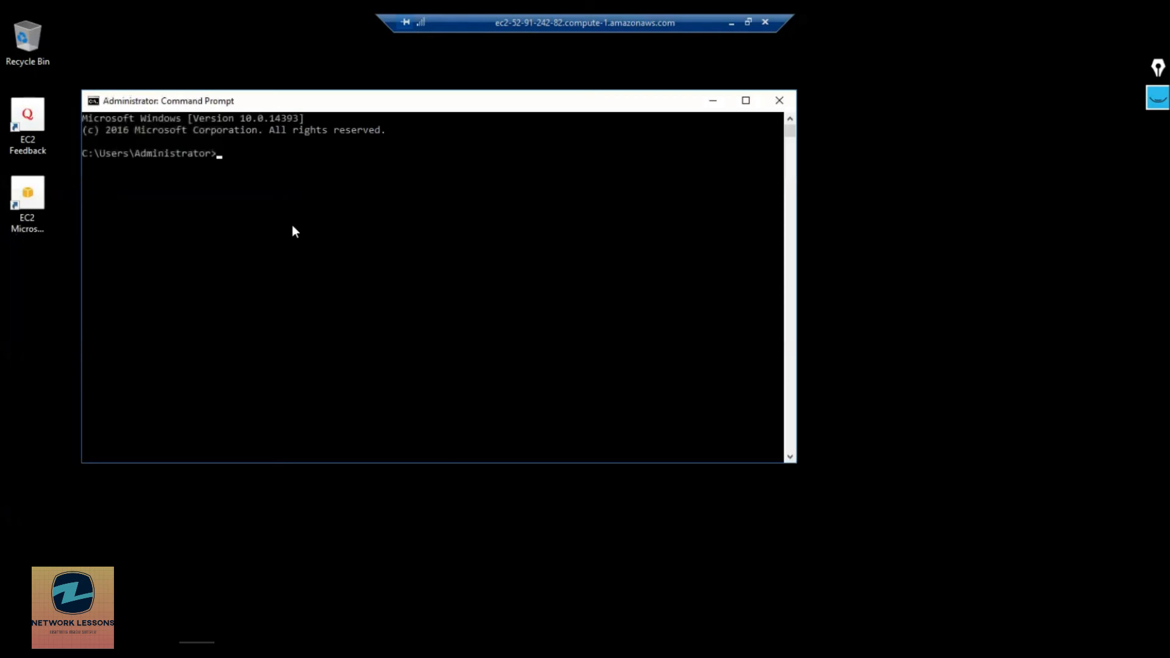
text(ping 8.8.8.8)
key(Return)
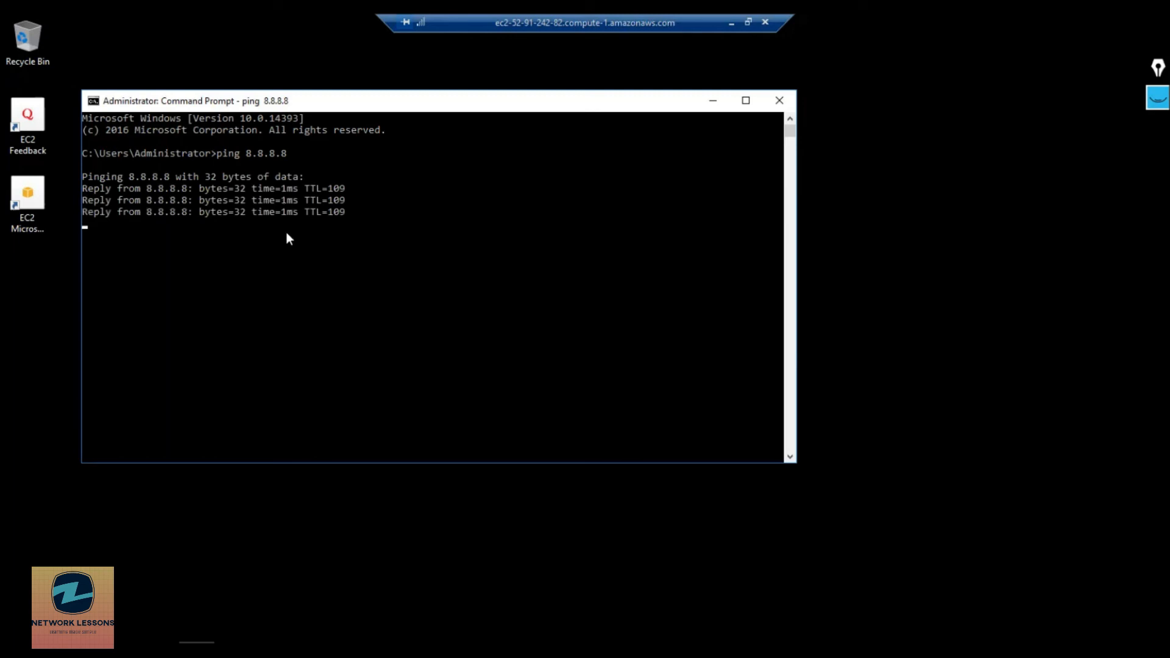
click(785, 106)
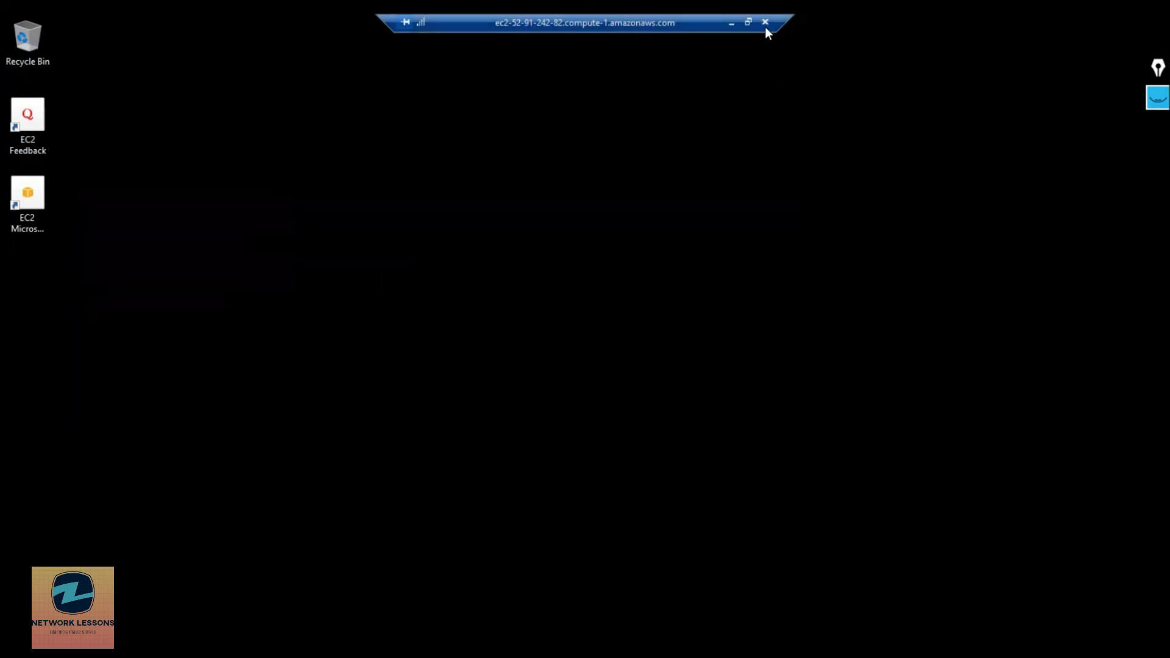
Disconnect the remote desktop session and return to the top of the instance's connection page
click(766, 22)
click(631, 367)
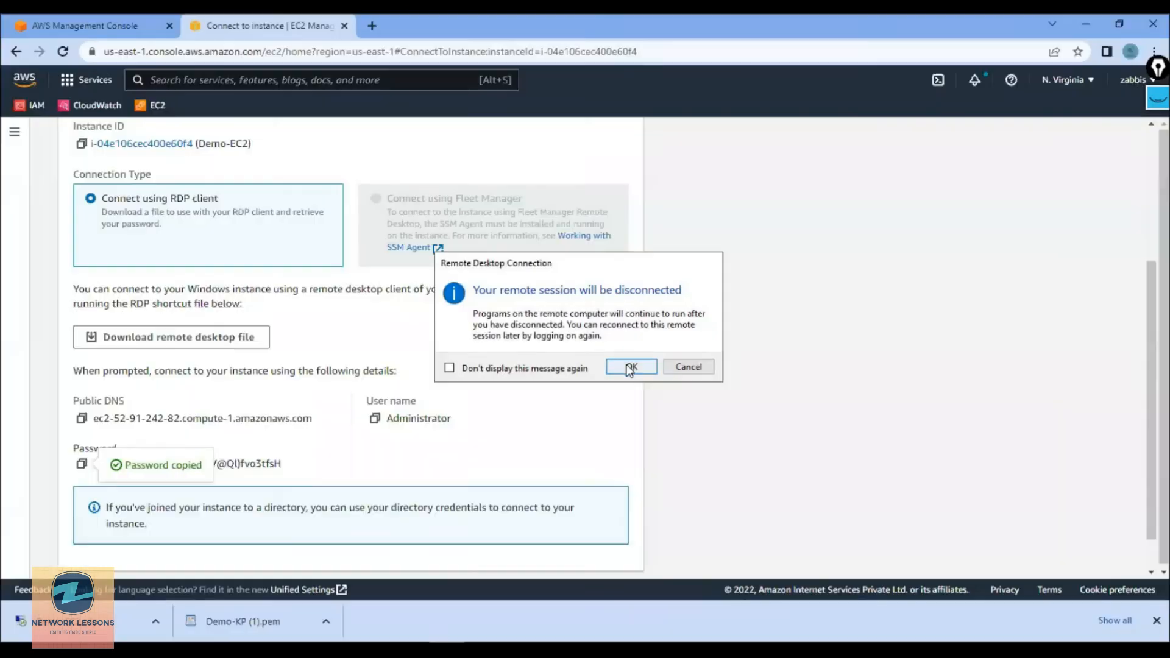
scroll(157, 194, up, 3)
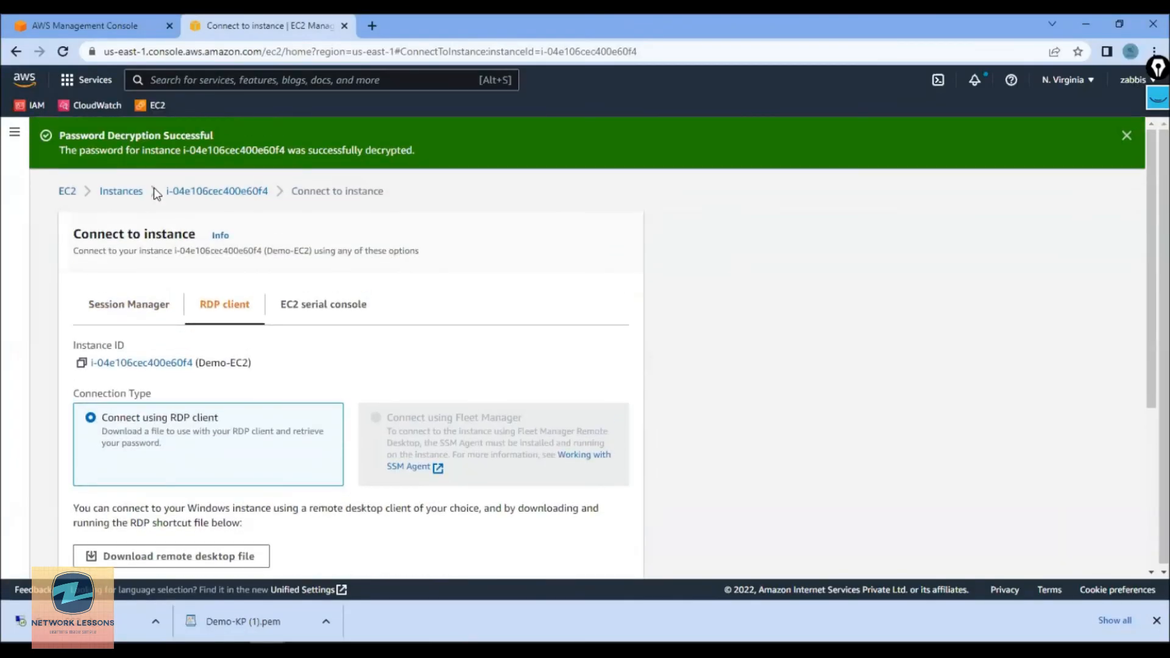
Terminate the Demo-EC2 instance from the EC2 instances list and confirm the termination
click(122, 184)
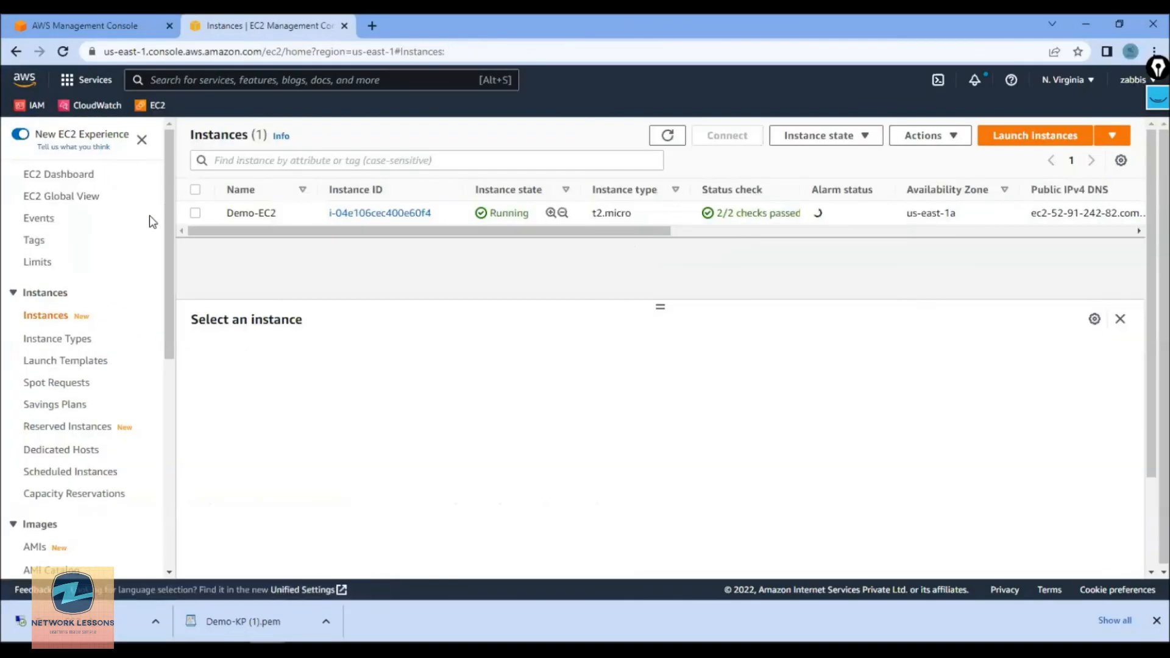
click(195, 213)
click(847, 139)
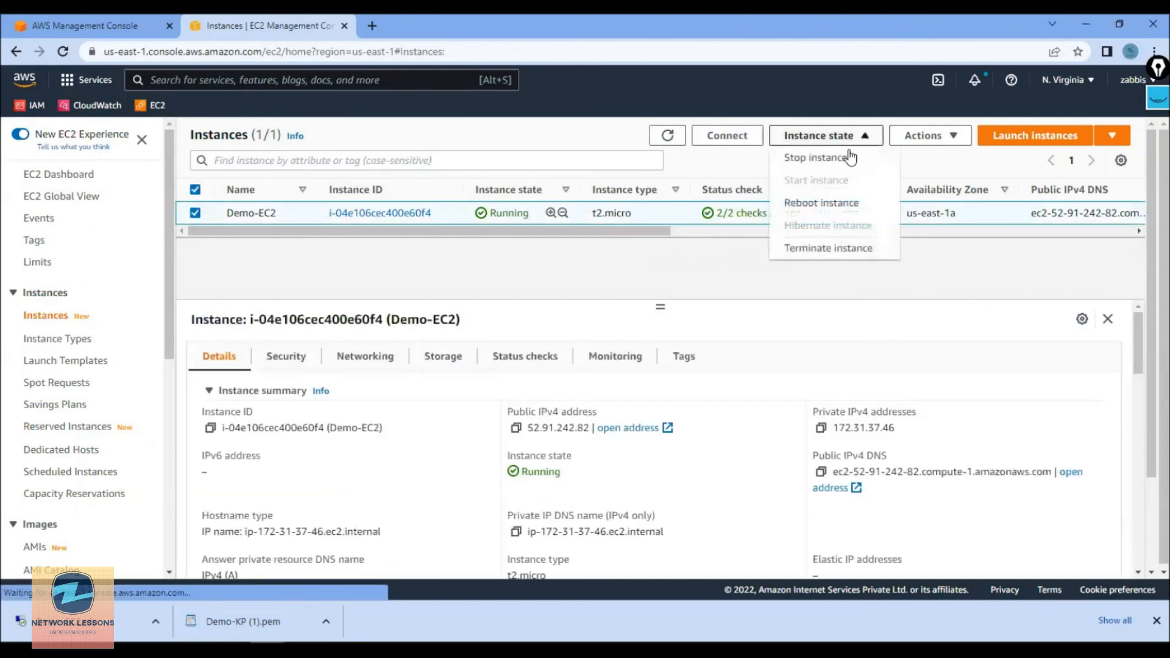
click(824, 246)
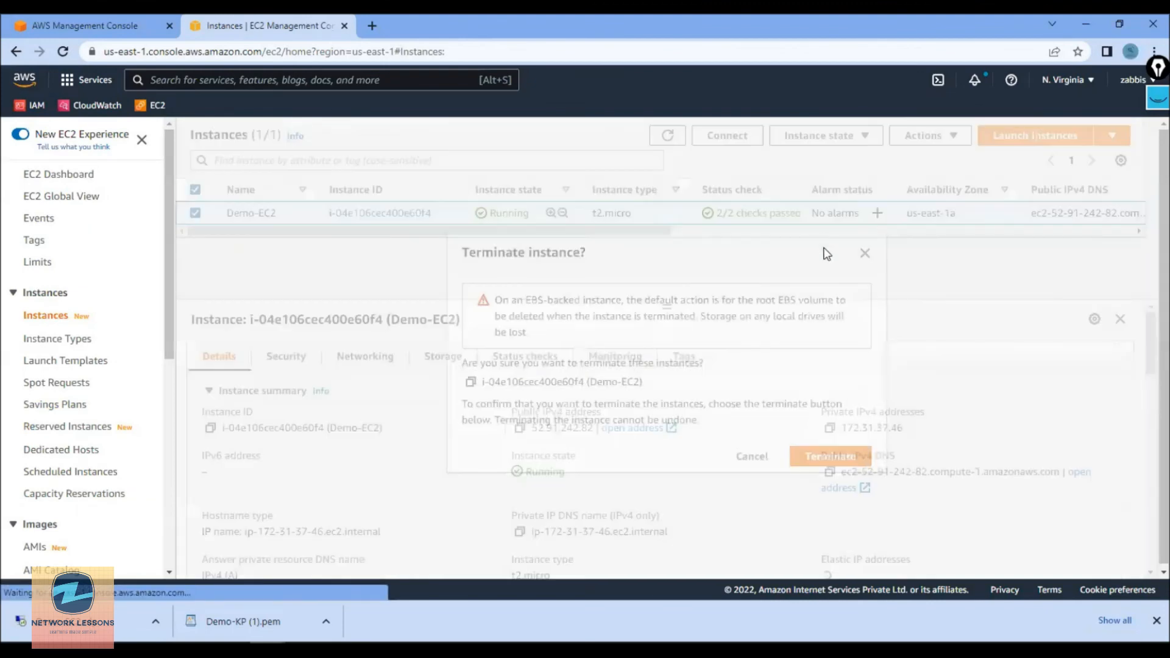
click(805, 462)
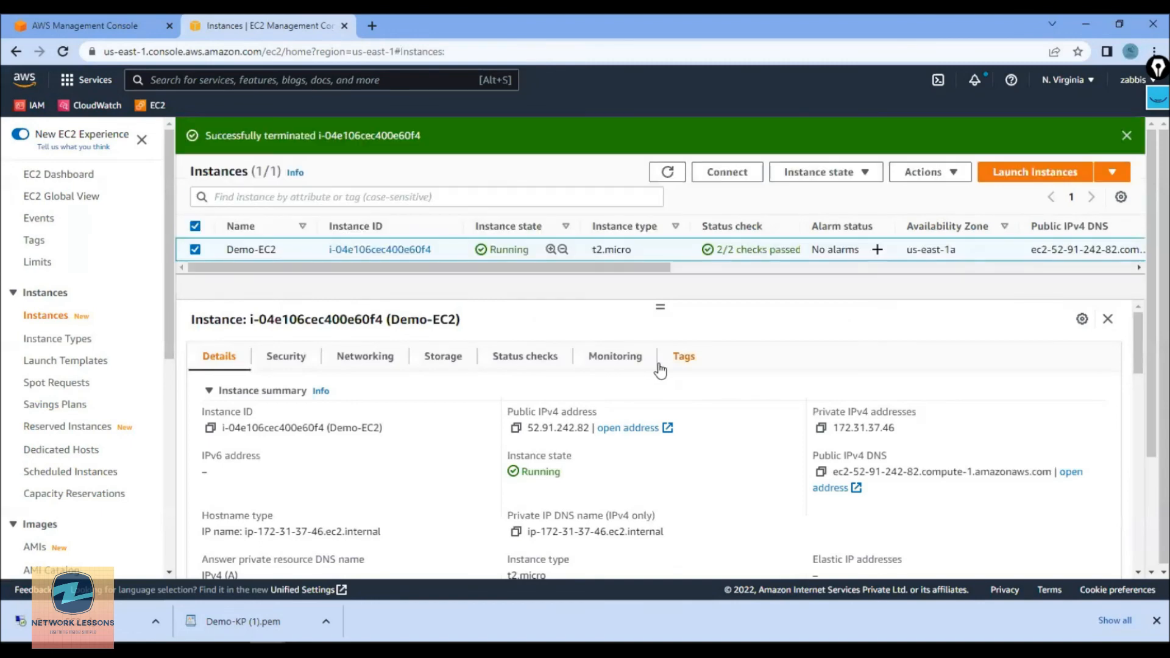
Refresh the instances list to check Demo-EC2's instance state, and dismiss the termination notification
click(667, 171)
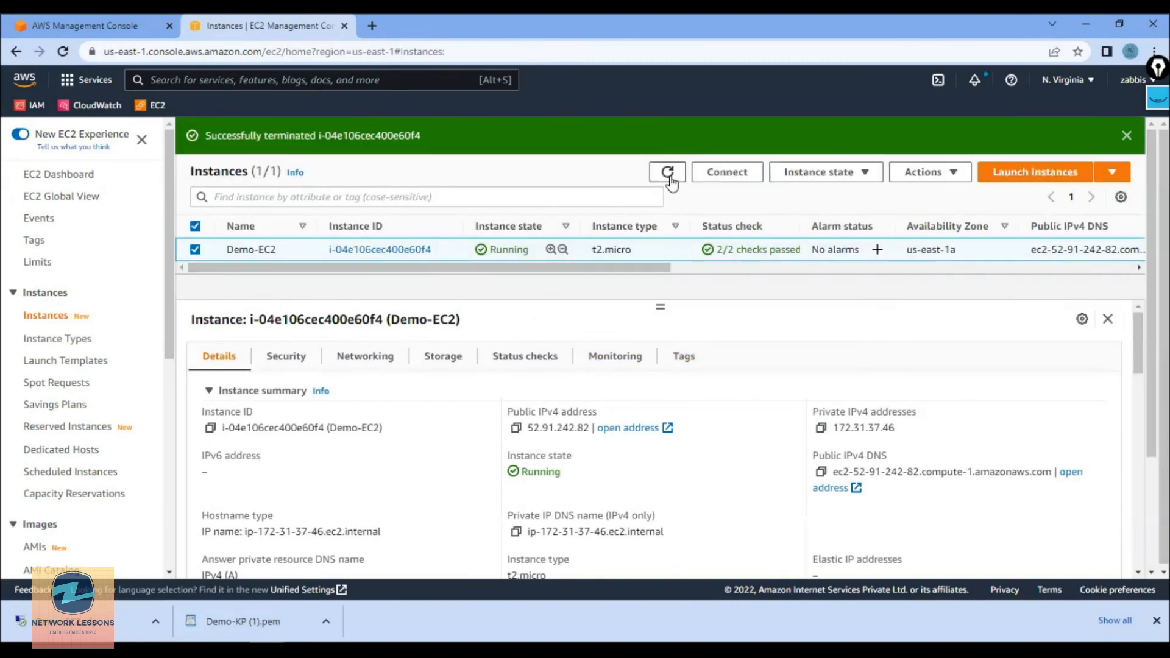
triple_click(509, 250)
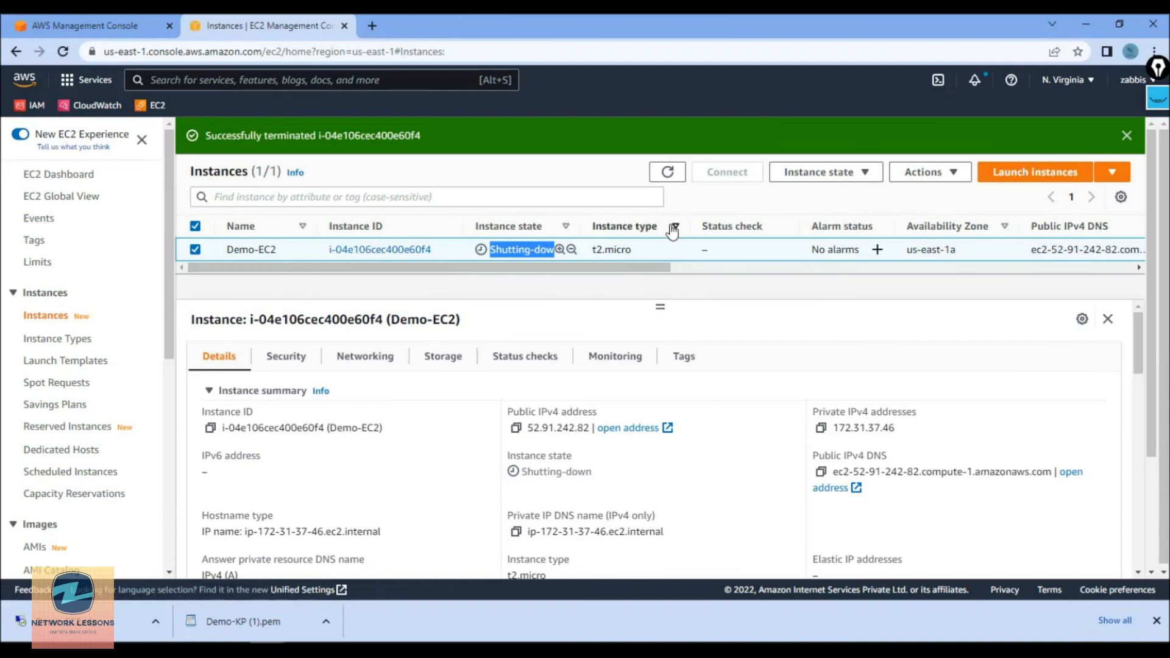
click(1126, 135)
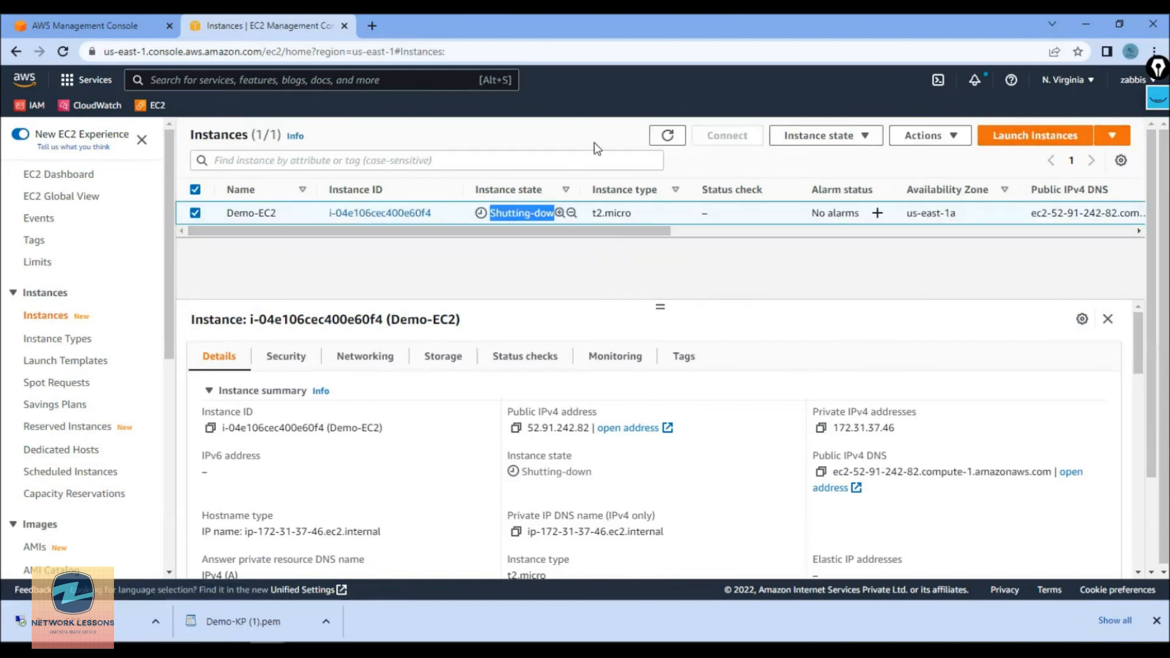